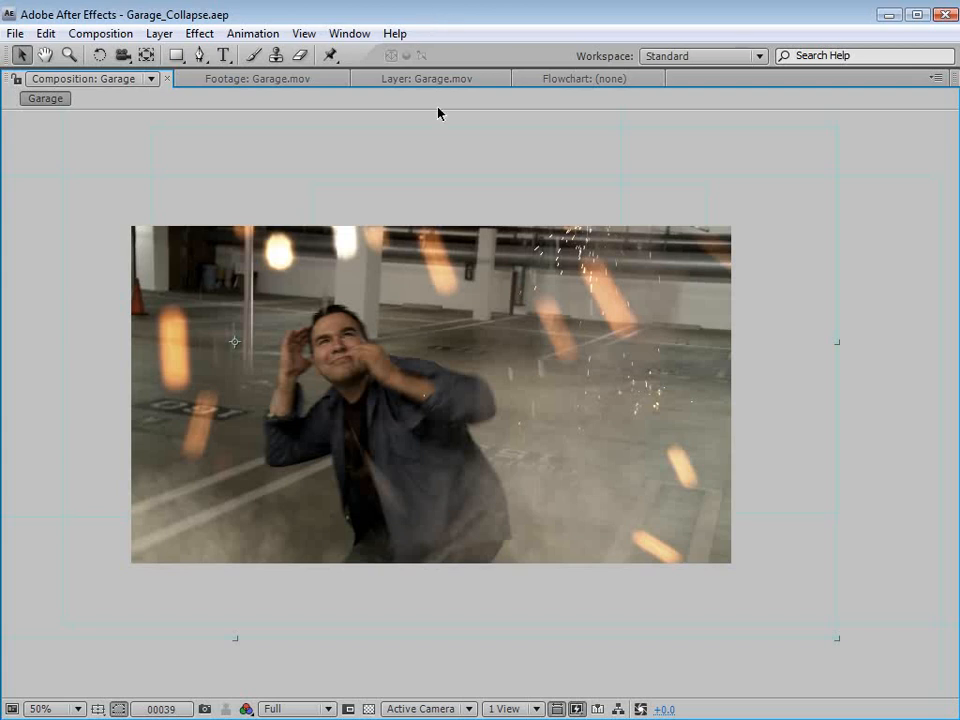
- Restore the full panel layout and scrub the finished Garage composition to frame 69 for review
key(grave)
key(comma)
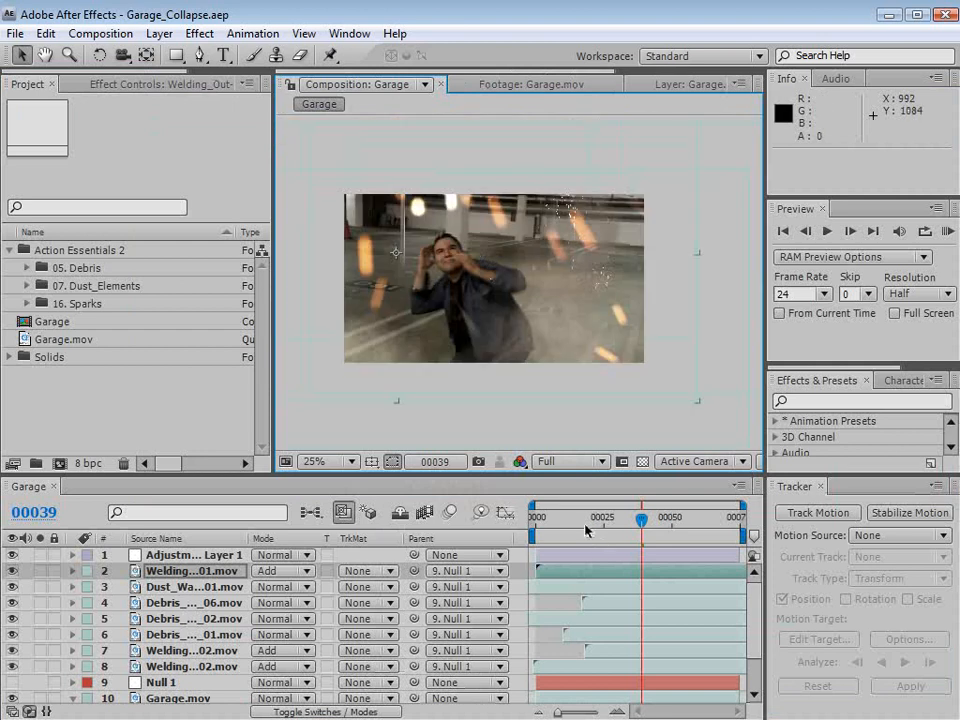
drag(586, 530, 728, 520)
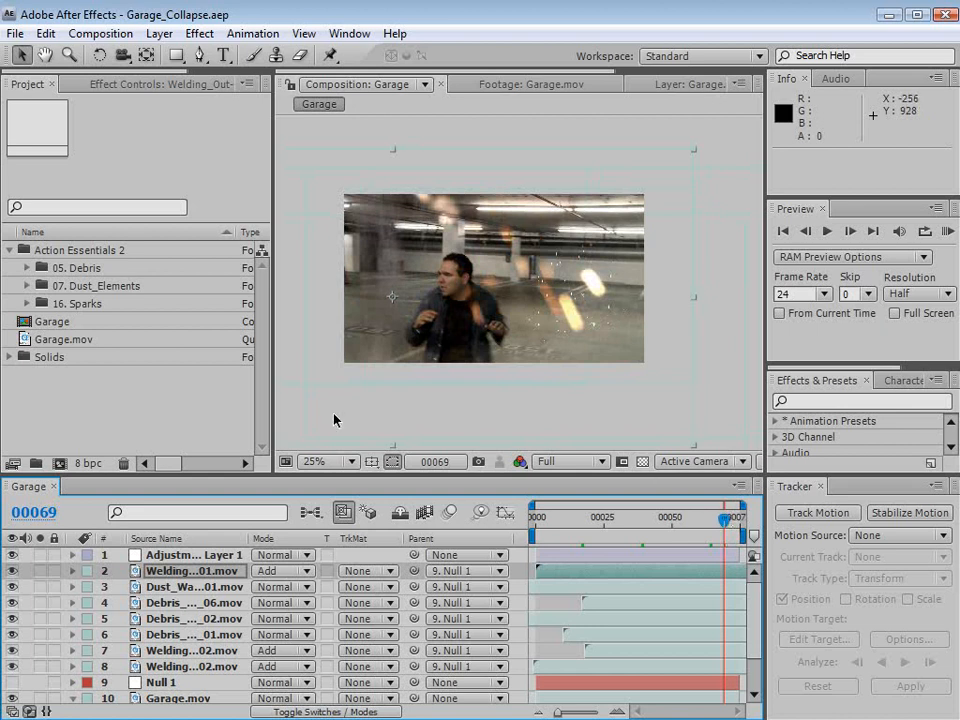
- Create a new composition from the Garage.mov footage and scrub through the clip
click(131, 432)
click(57, 342)
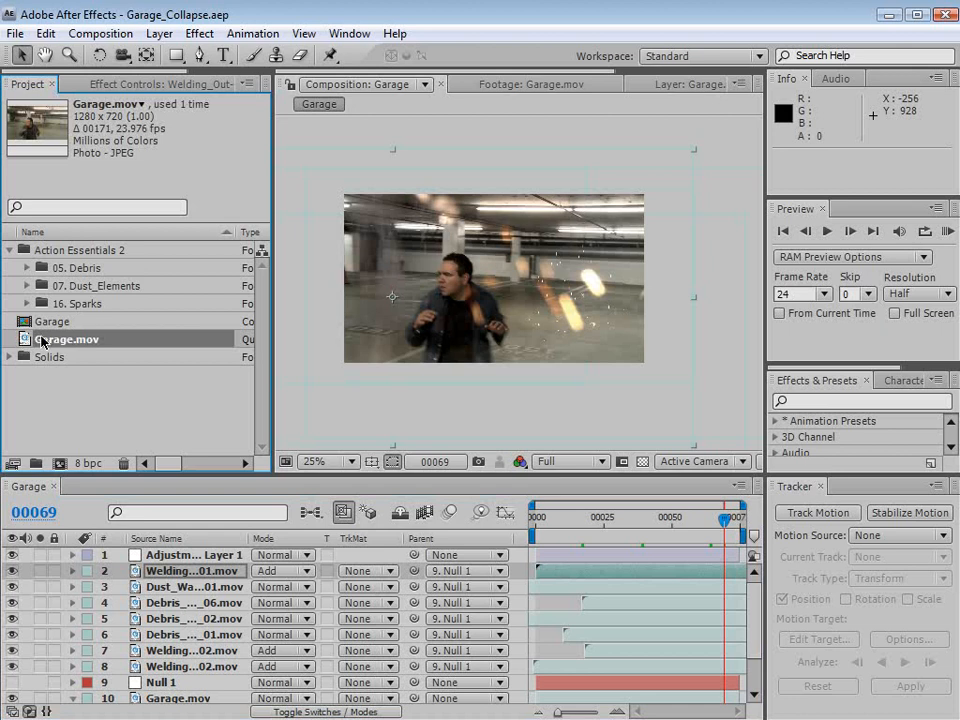
drag(57, 342, 59, 467)
drag(556, 524, 686, 541)
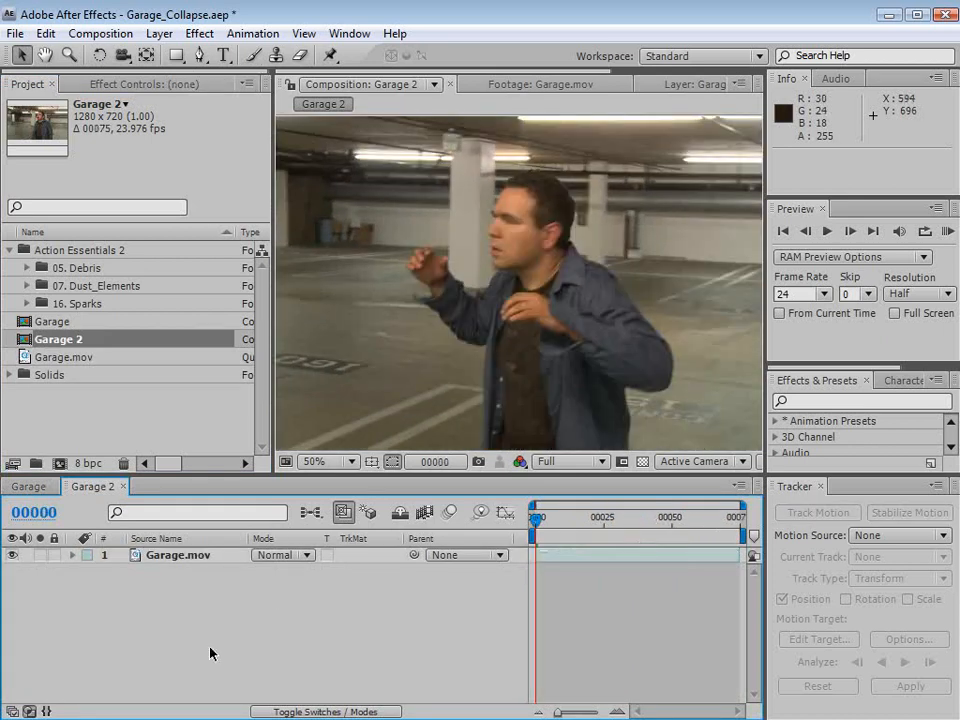
click(302, 590)
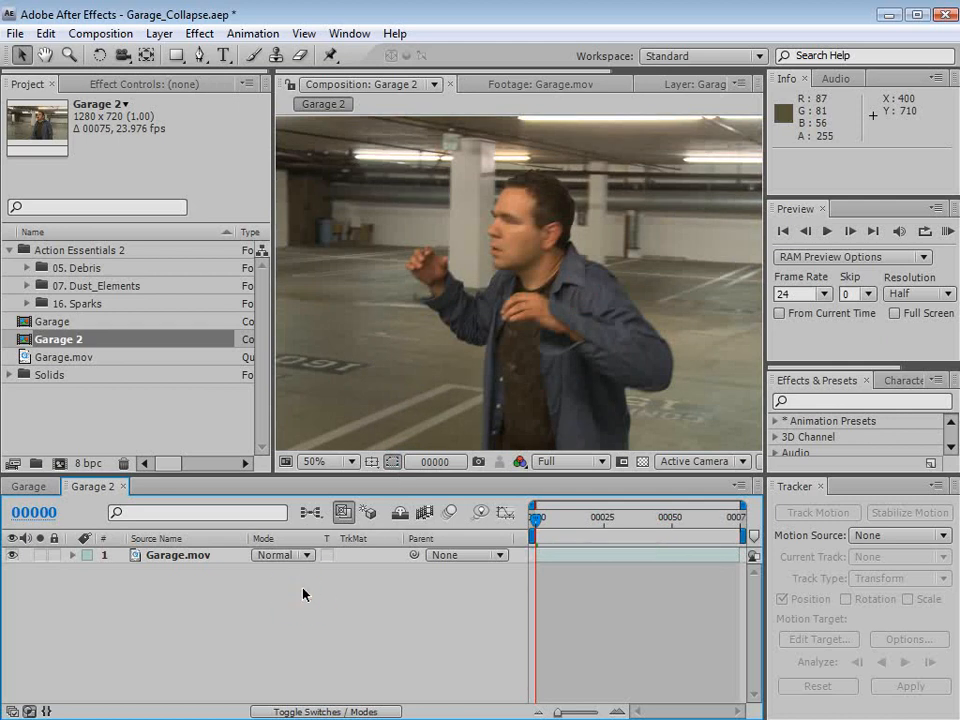
- Add a null object above the footage in the Garage 2 composition
click(159, 33)
mouse_move(150, 55)
click(525, 138)
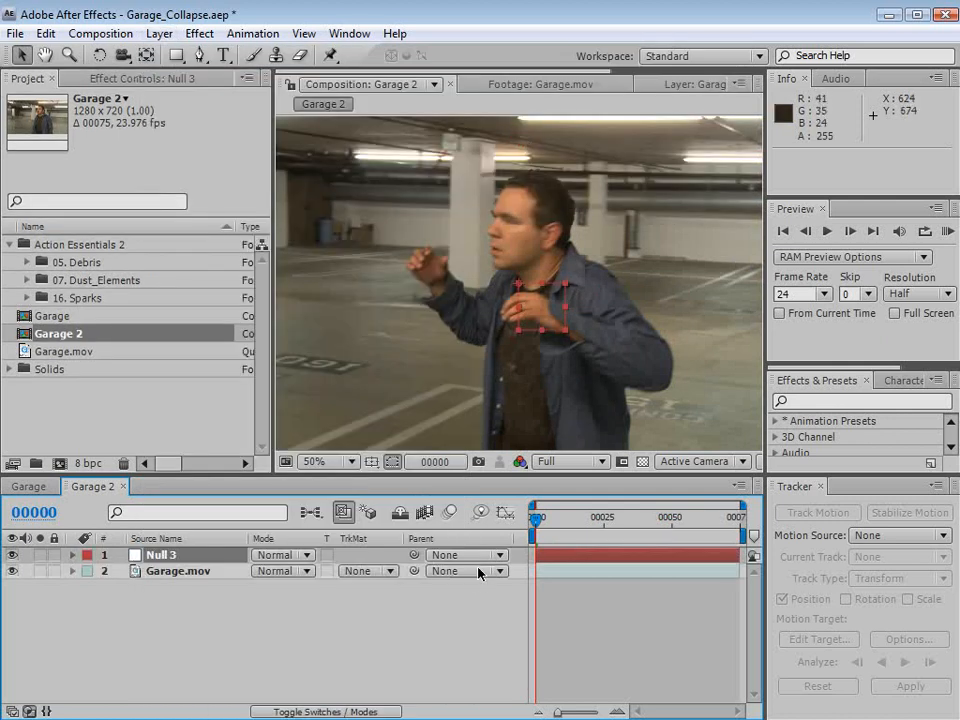
- Start a position motion track on the Garage.mov layer, making sure the Tracker panel is available
click(192, 572)
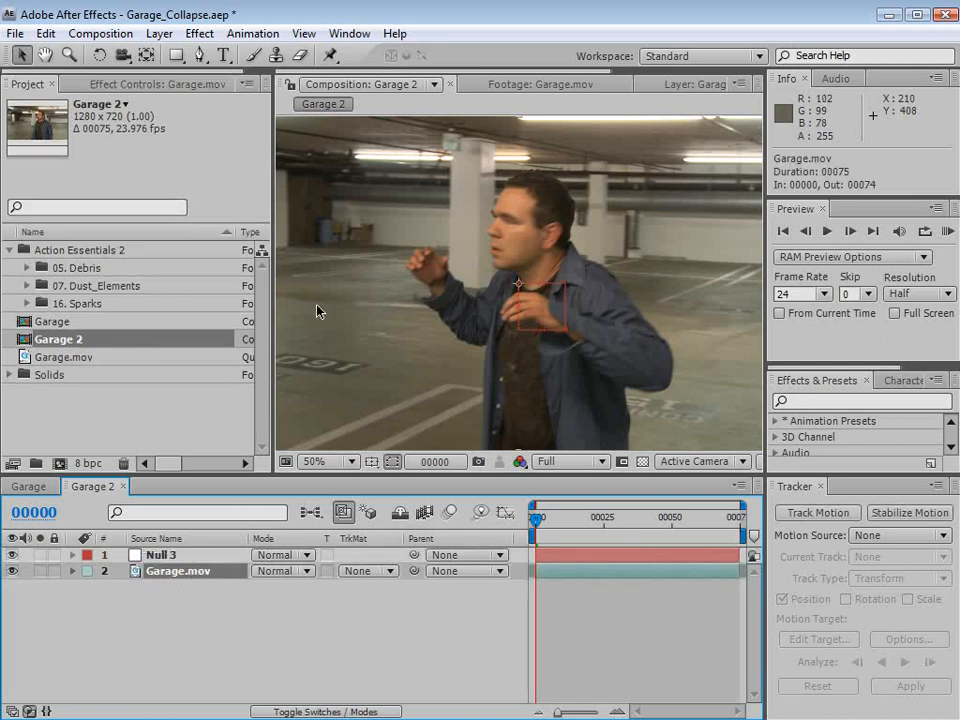
click(347, 33)
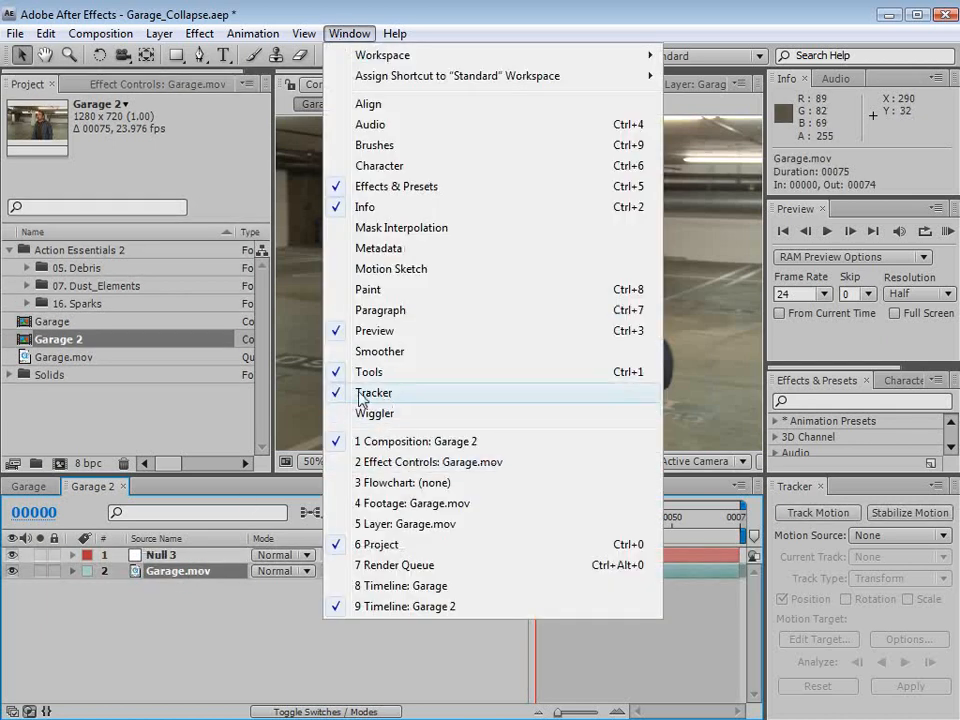
click(374, 392)
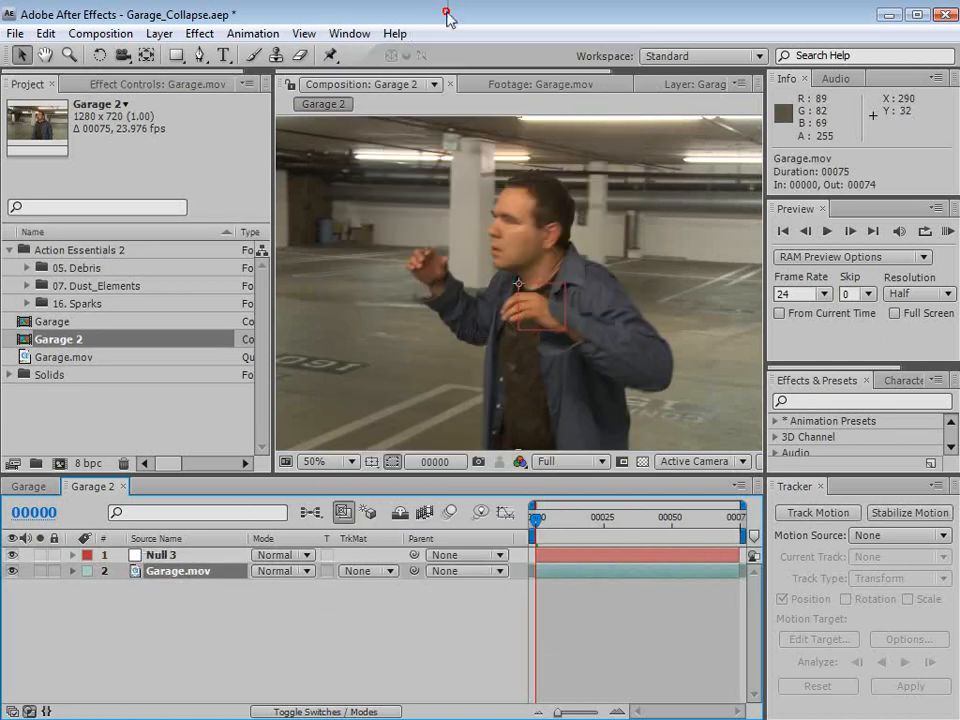
click(818, 513)
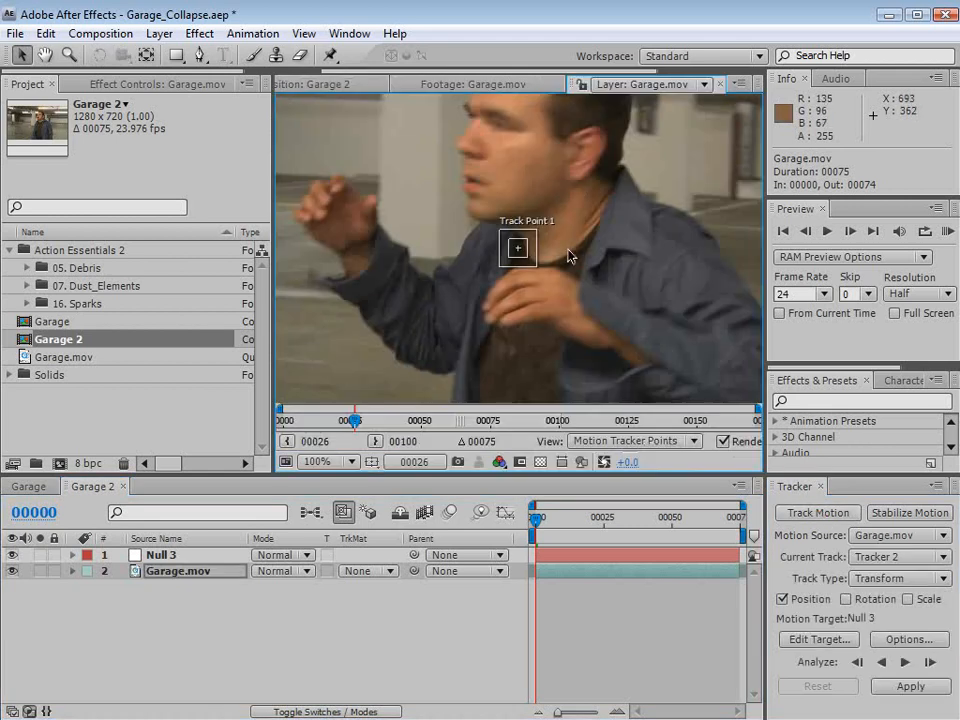
- Place Track Point 1 over the painted number on the garage floor and enlarge its feature and search regions
scroll(566, 262, down, 1)
key(space)
scroll(484, 313, up, 1)
drag(474, 290, 599, 282)
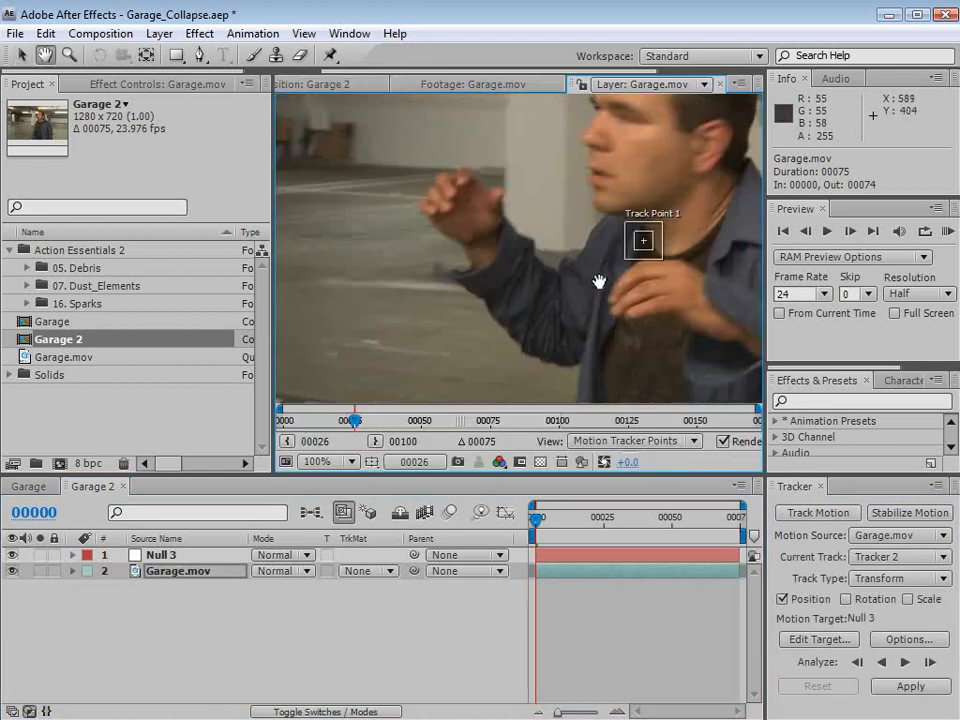
drag(653, 250, 465, 320)
key(space)
drag(512, 378, 638, 283)
drag(607, 230, 323, 317)
key(space)
drag(349, 344, 458, 335)
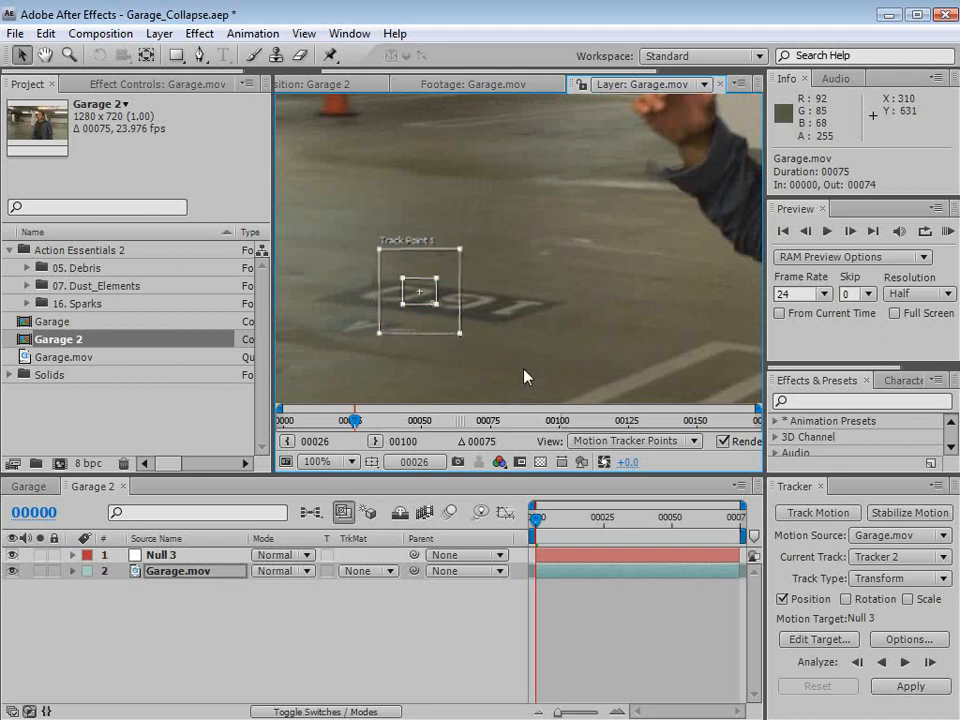
- Analyze the motion track forward from frame 0 and stop the analysis once the point drifts off
click(905, 663)
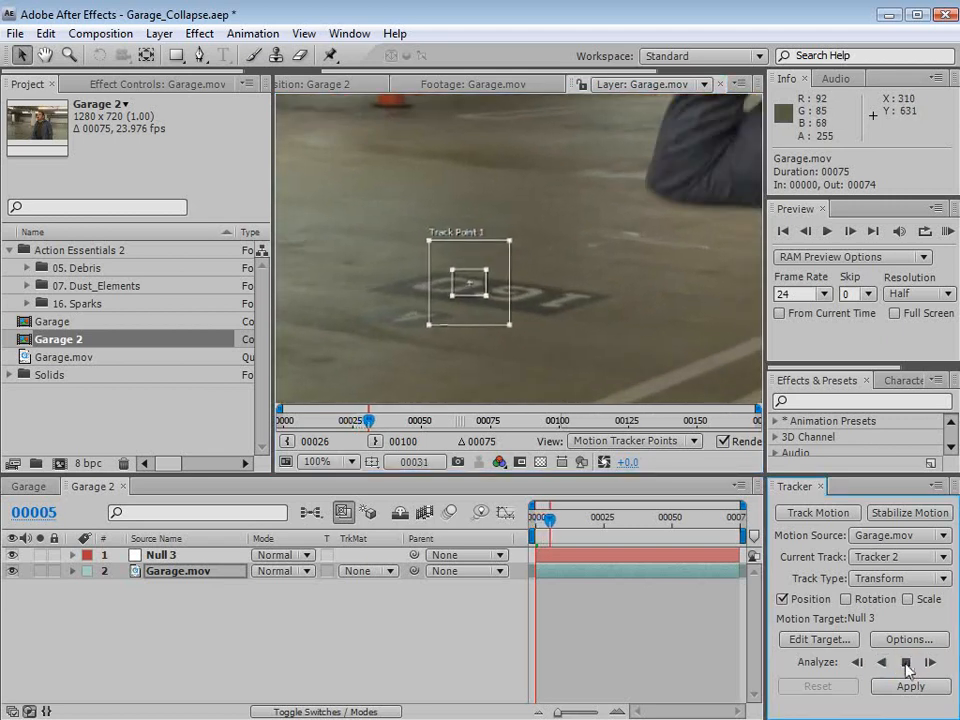
click(906, 665)
key(space)
drag(523, 366, 536, 306)
- Step frame by frame through the tracked section up close to find where the track point slips off the floor number
key(Page_Up)
key(Page_Up)
key(Page_Up)
key(Page_Up)
key(Page_Up)
key(Page_Up)
key(Page_Up)
key(Page_Up)
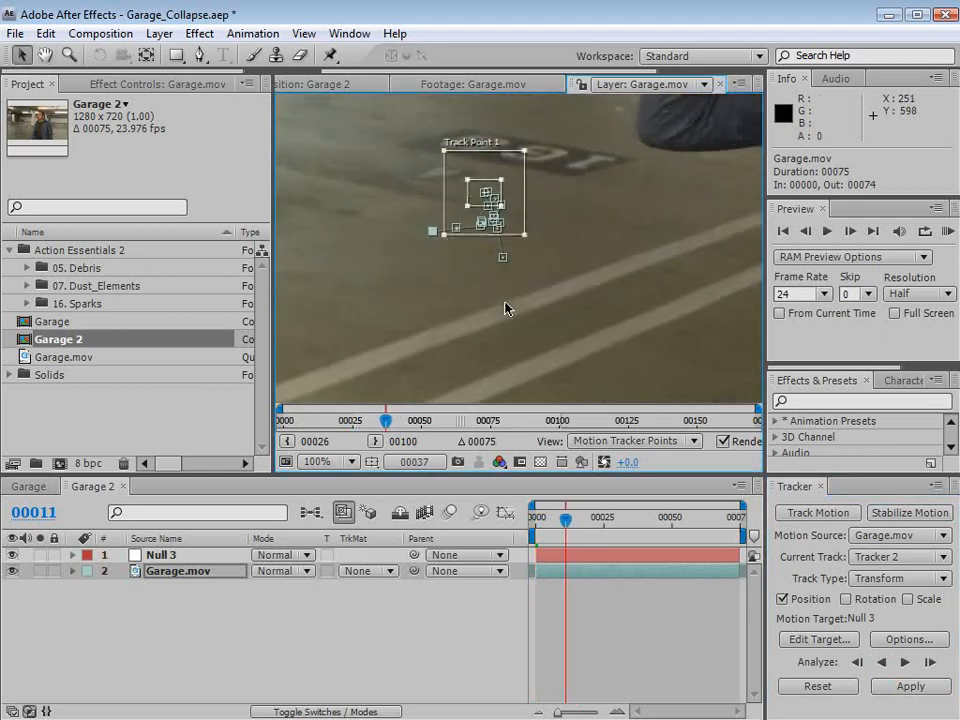
key(Page_Up)
scroll(510, 296, up, 2)
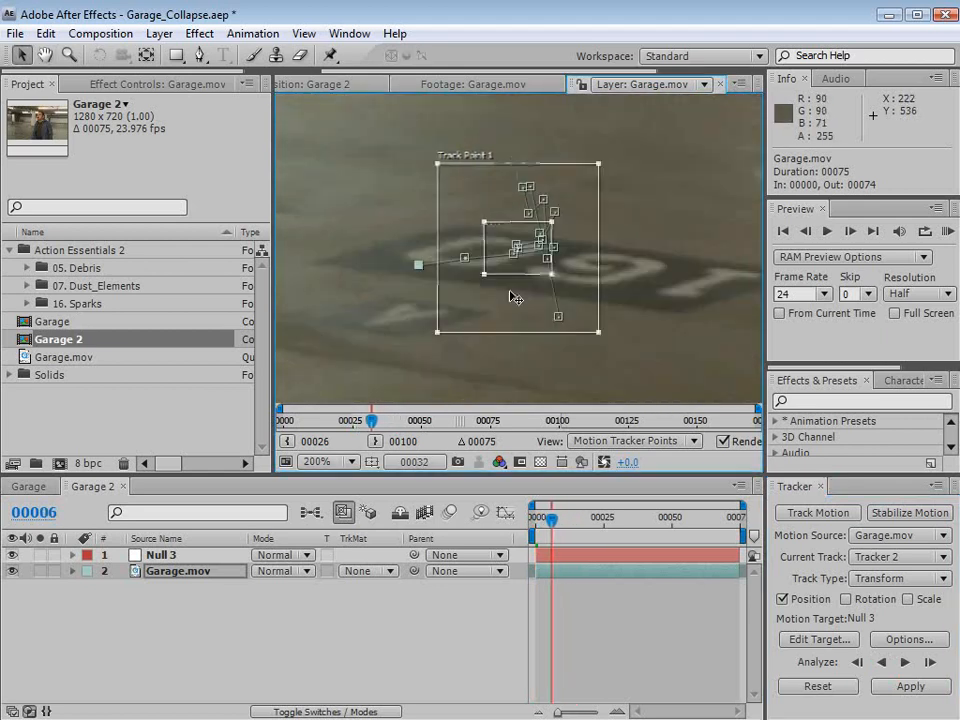
key(Page_Down)
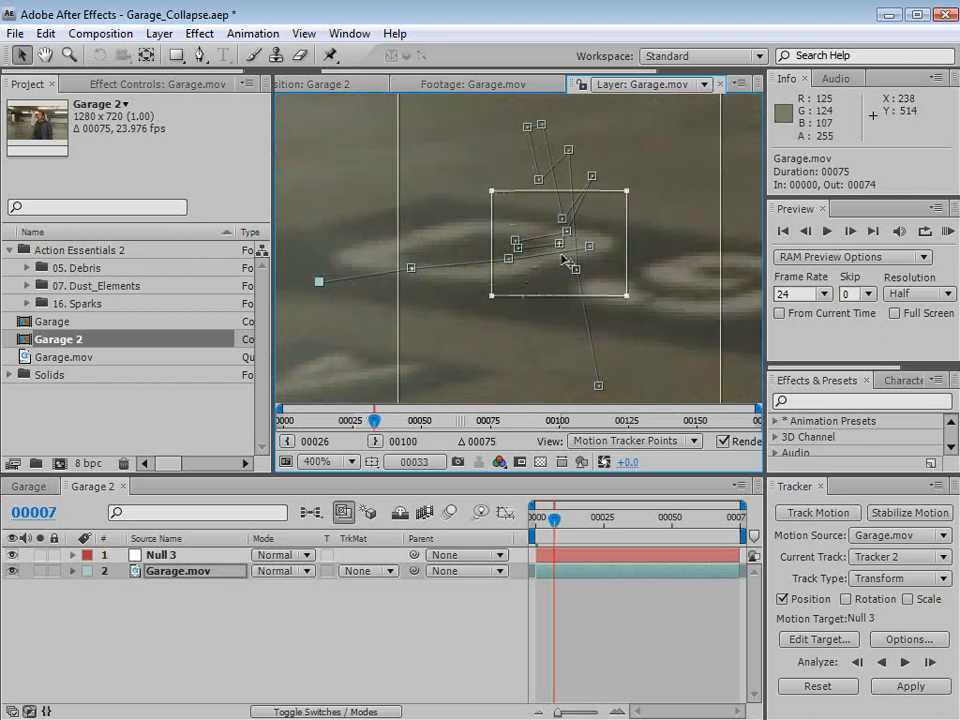
key(Page_Down)
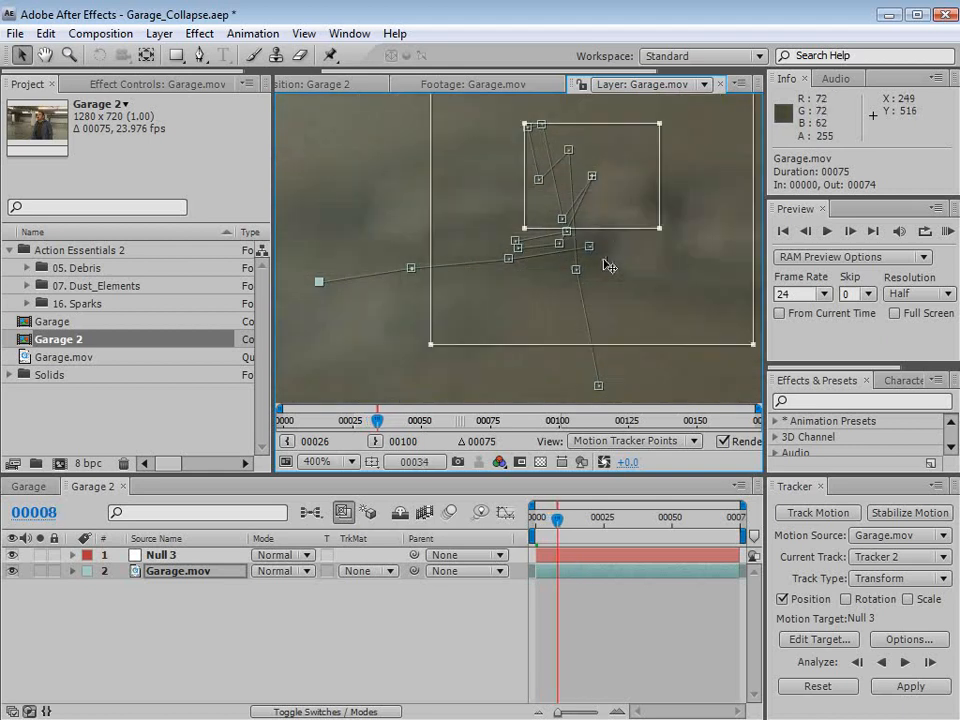
- Move the track point back onto the floor number at frames 9 and 10
key(Page_Down)
drag(620, 245, 505, 356)
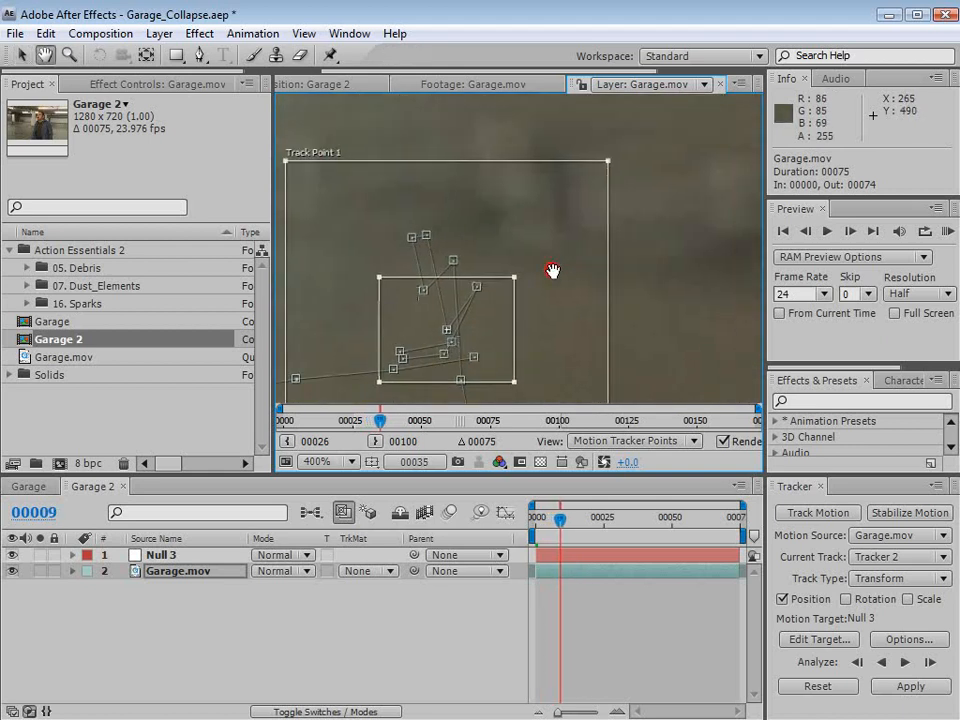
scroll(553, 300, down, 1)
drag(598, 246, 577, 282)
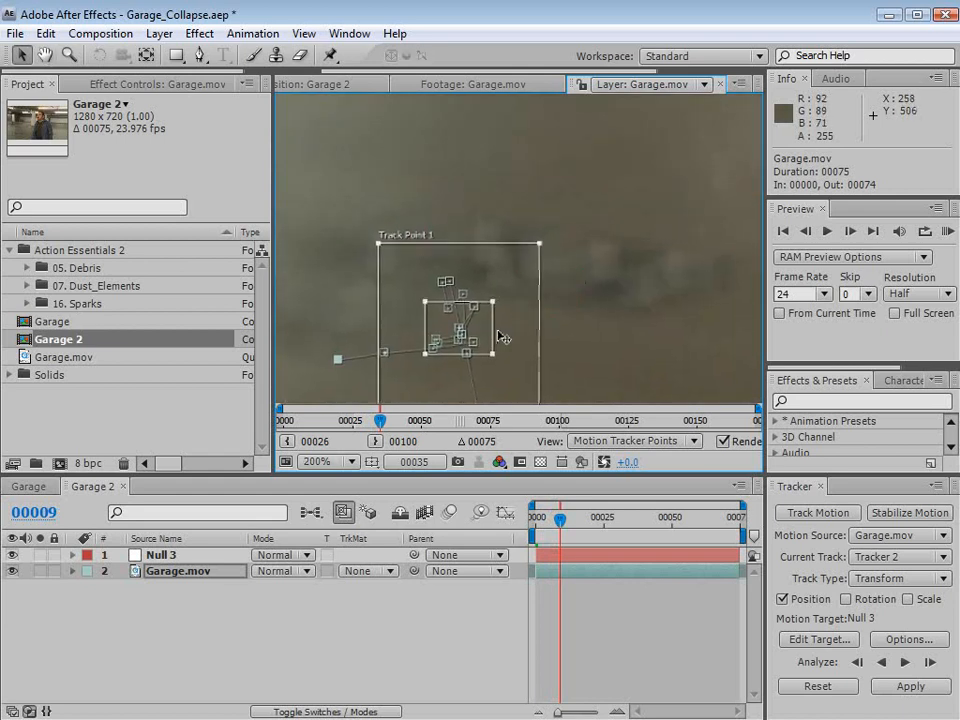
drag(483, 330, 506, 242)
key(Page_Down)
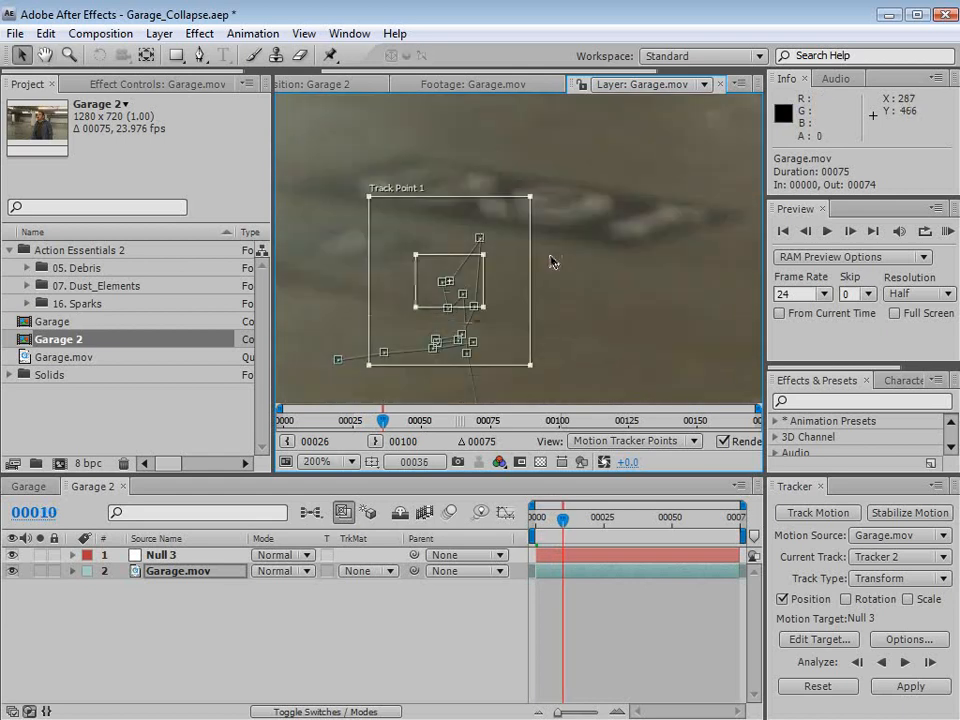
drag(477, 290, 482, 194)
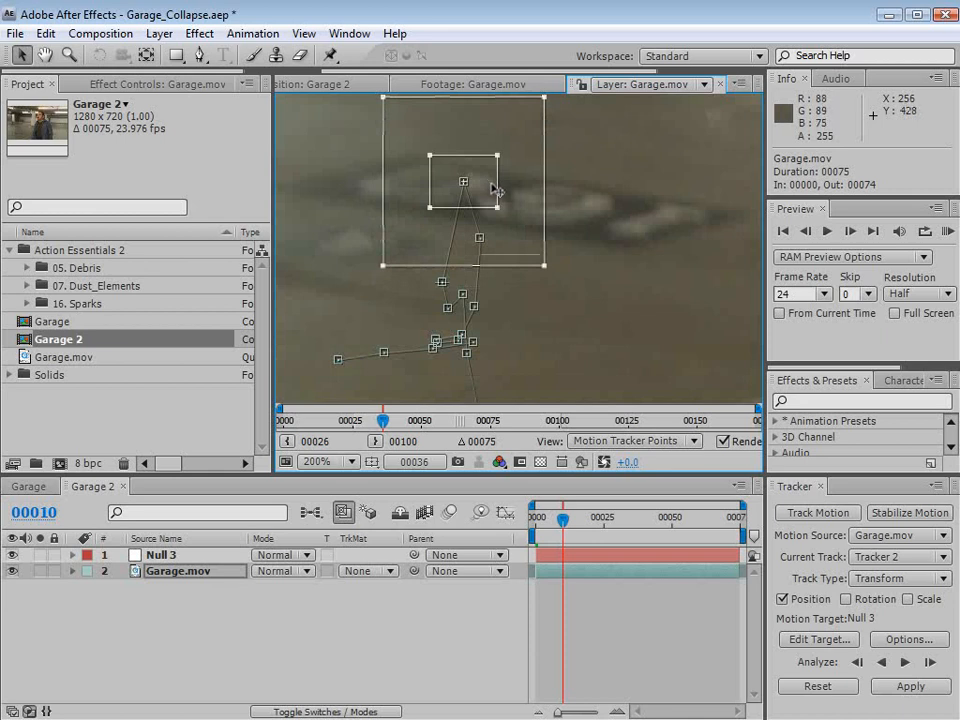
- Undo the last track point change and realign the track point with the floor number at frame 11
key(Page_Down)
key(Page_Up)
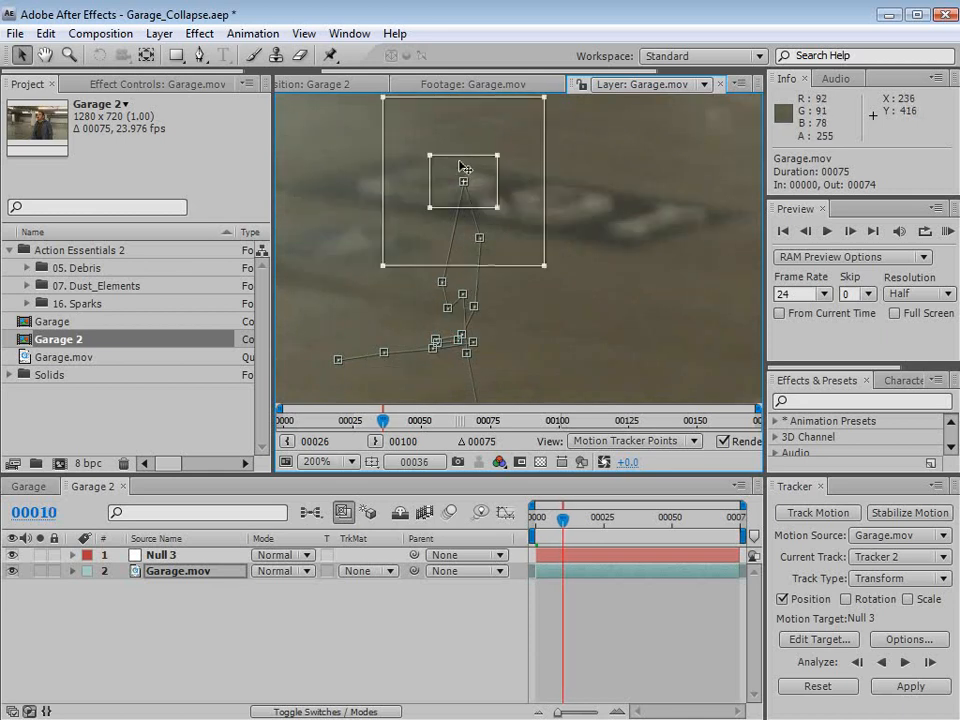
key(ctrl+z)
key(Page_Down)
drag(523, 336, 530, 237)
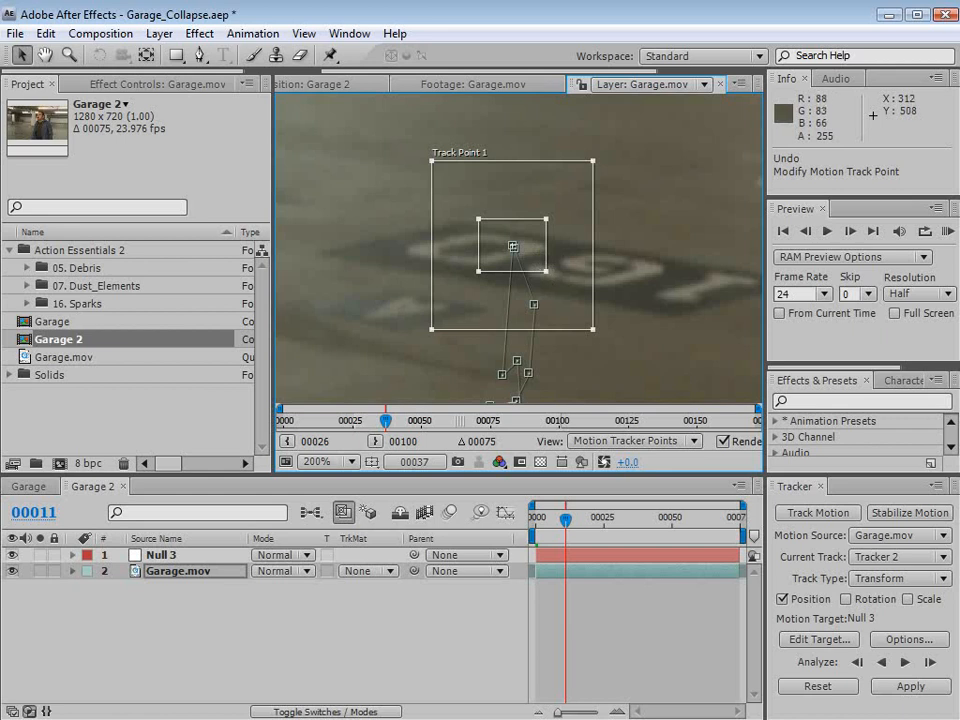
- Analyze the track forward again from frame 11, stop it, and step back to frame 13 to check the tracked points
click(907, 665)
click(907, 665)
scroll(598, 302, down, 1)
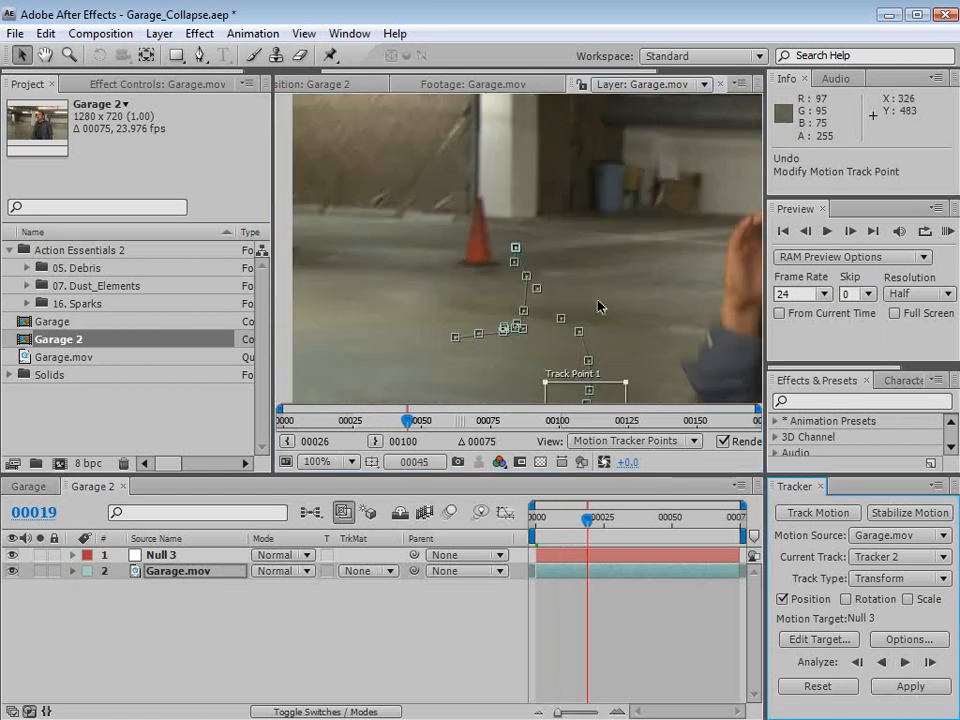
drag(595, 382, 546, 315)
key(Page_Up)
key(Page_Up)
key(Page_Up)
key(Page_Up)
key(Page_Up)
key(Page_Up)
scroll(560, 310, up, 1)
scroll(589, 315, down, 2)
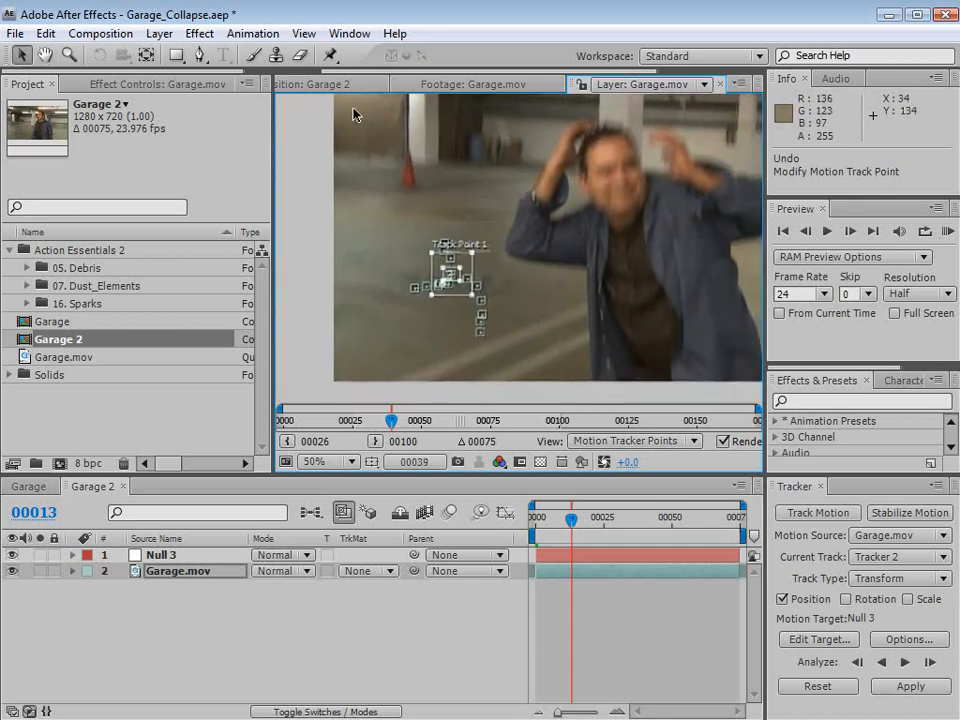
- Copy the Null 1 layer from the Garage composition into Garage 2 and delete the Null 3 layer
click(313, 84)
click(20, 488)
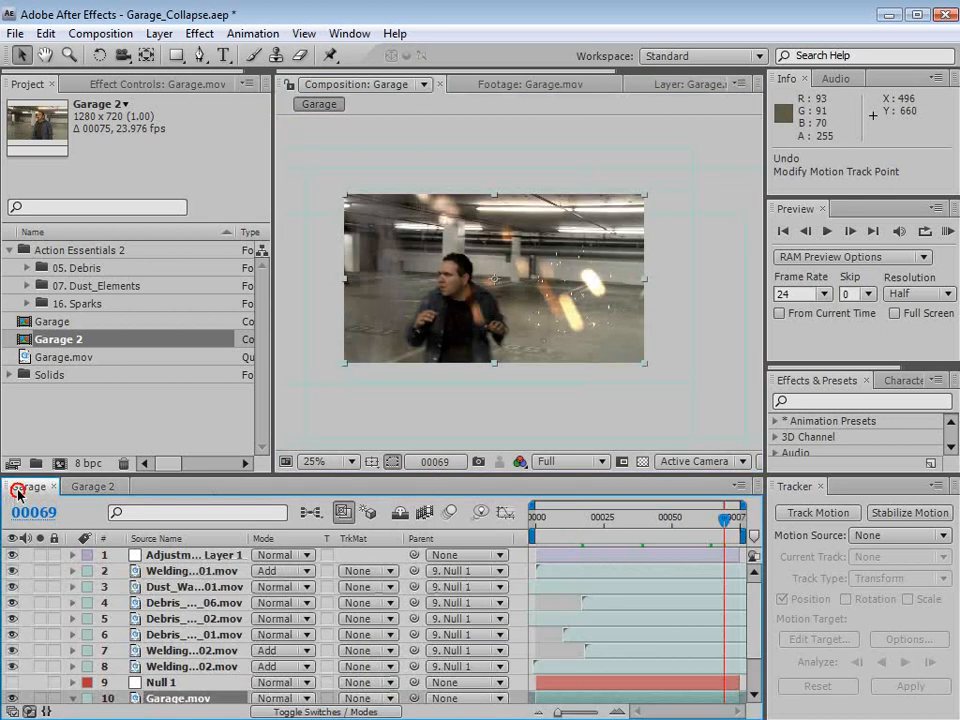
double_click(163, 683)
key(ctrl+c)
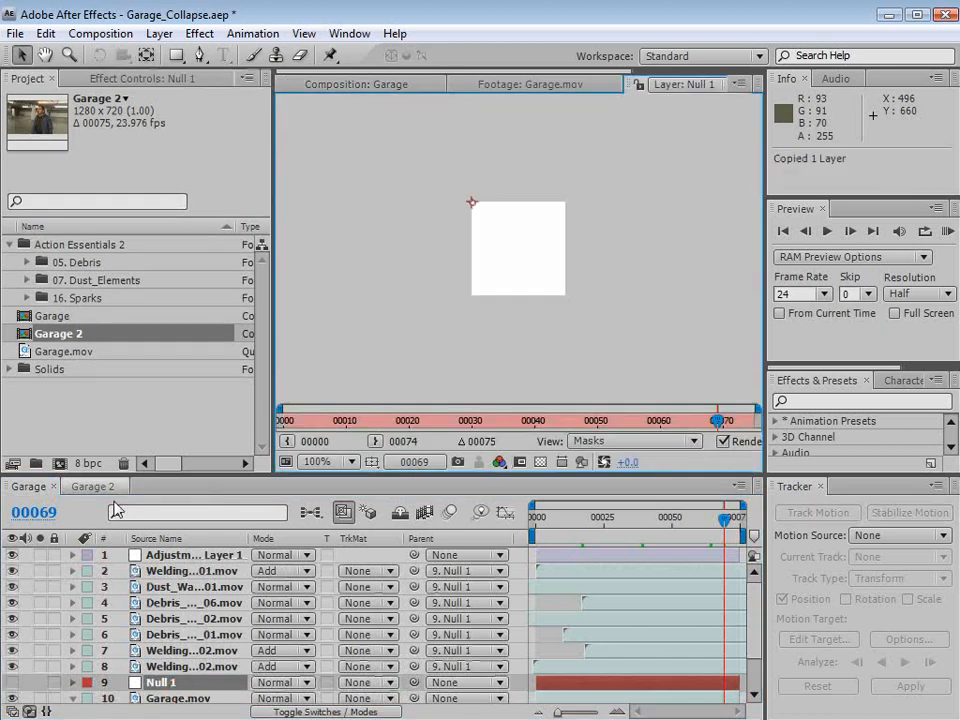
click(92, 486)
key(ctrl+v)
click(161, 558)
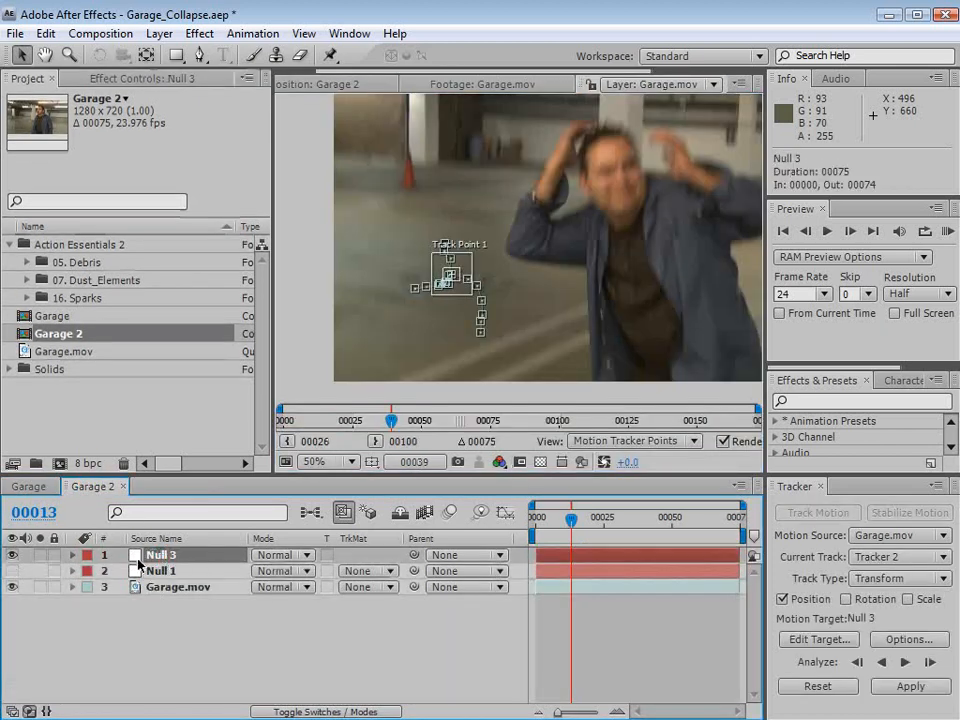
key(Delete)
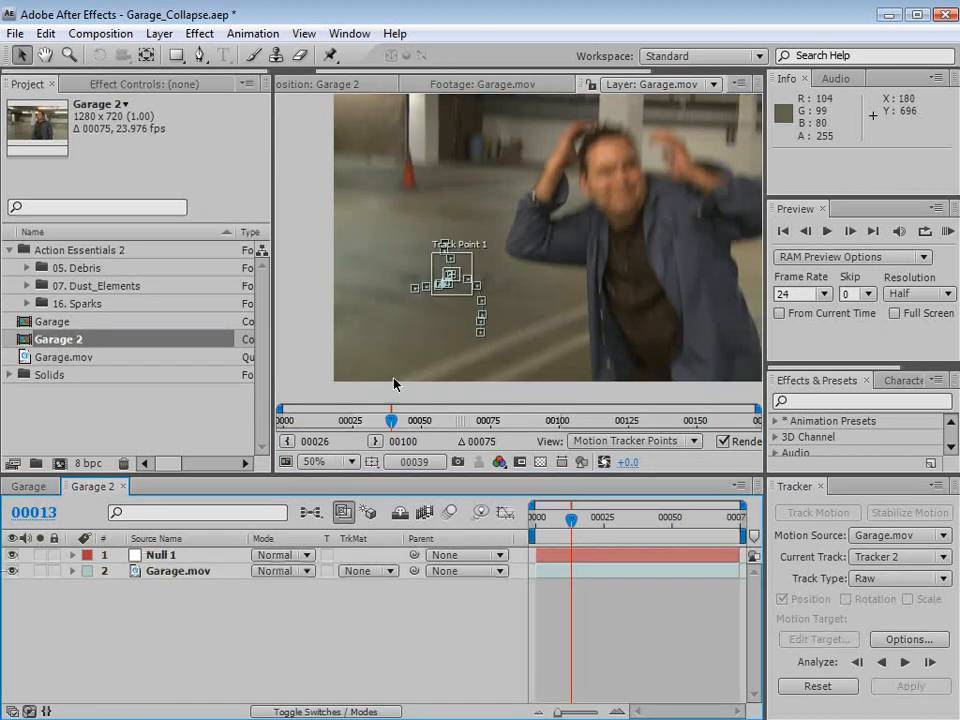
- Scrub the Garage 2 composition to frame 35 to check how the null follows the floor
click(320, 86)
drag(571, 520, 632, 522)
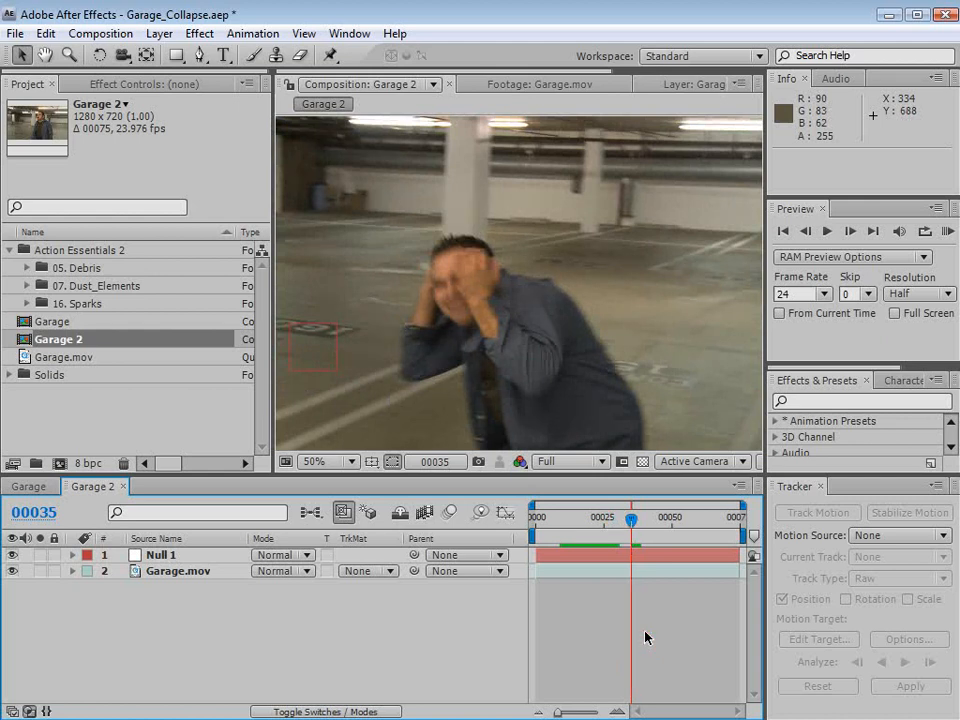
- Set the composition viewer resolution to Half and close the Tracker panel
click(548, 463)
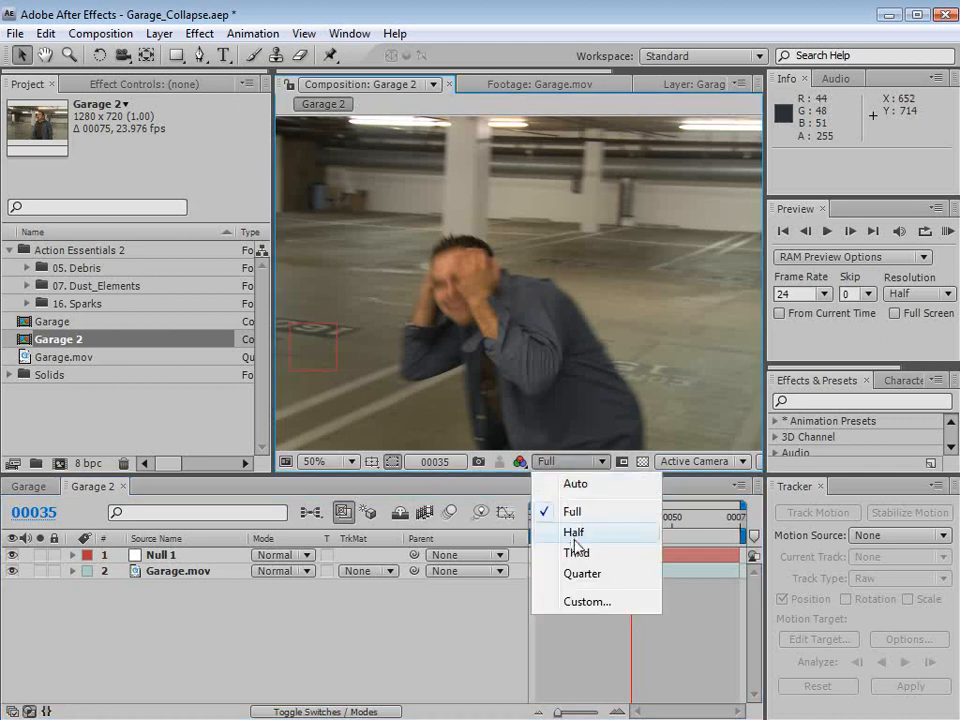
click(578, 529)
scroll(583, 326, down, 2)
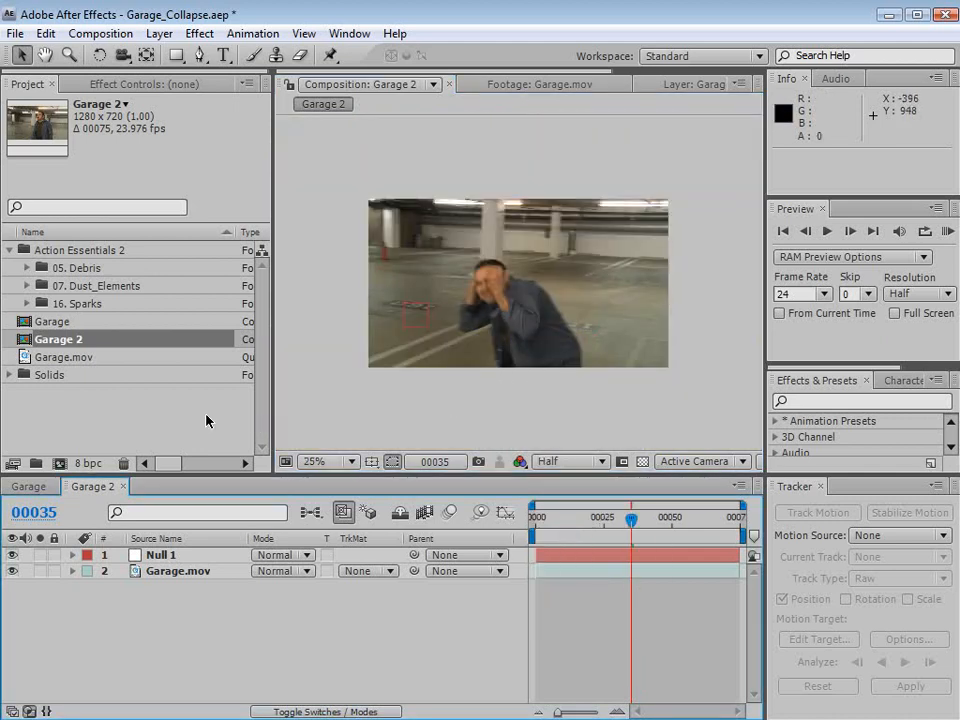
click(821, 486)
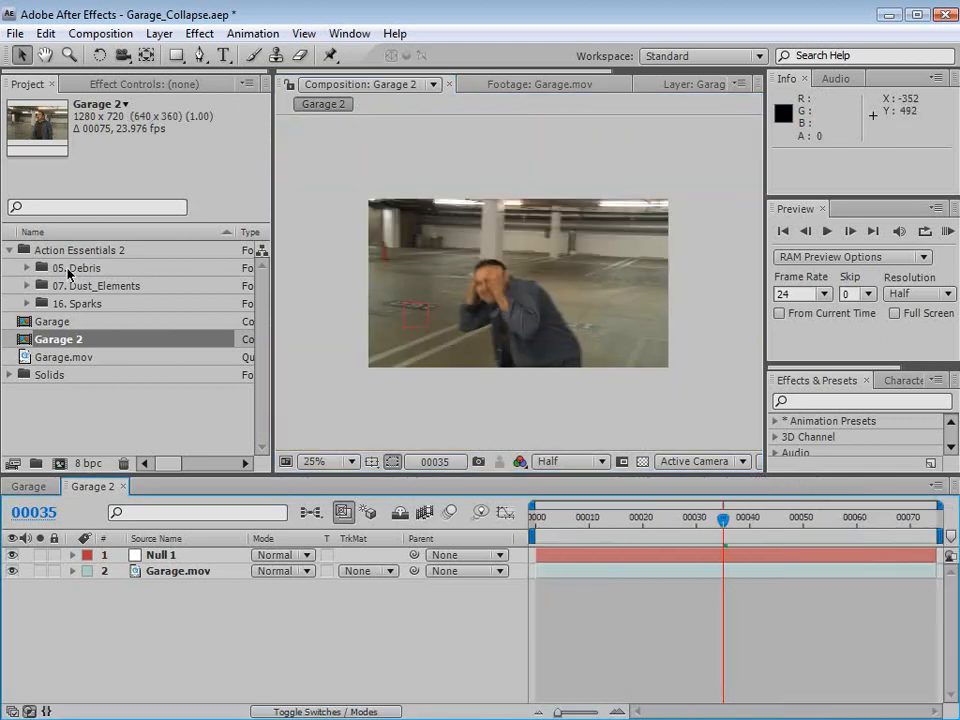
- Look over the Debris, Dust_Elements and Sparks folders inside Action Essentials 2
click(55, 269)
click(100, 286)
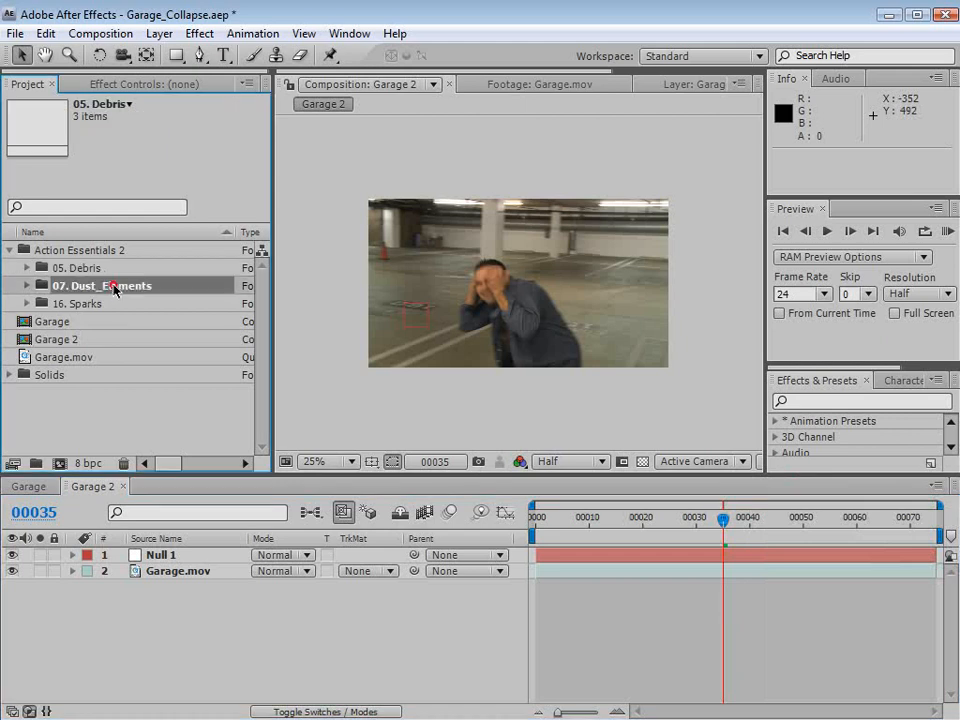
click(88, 304)
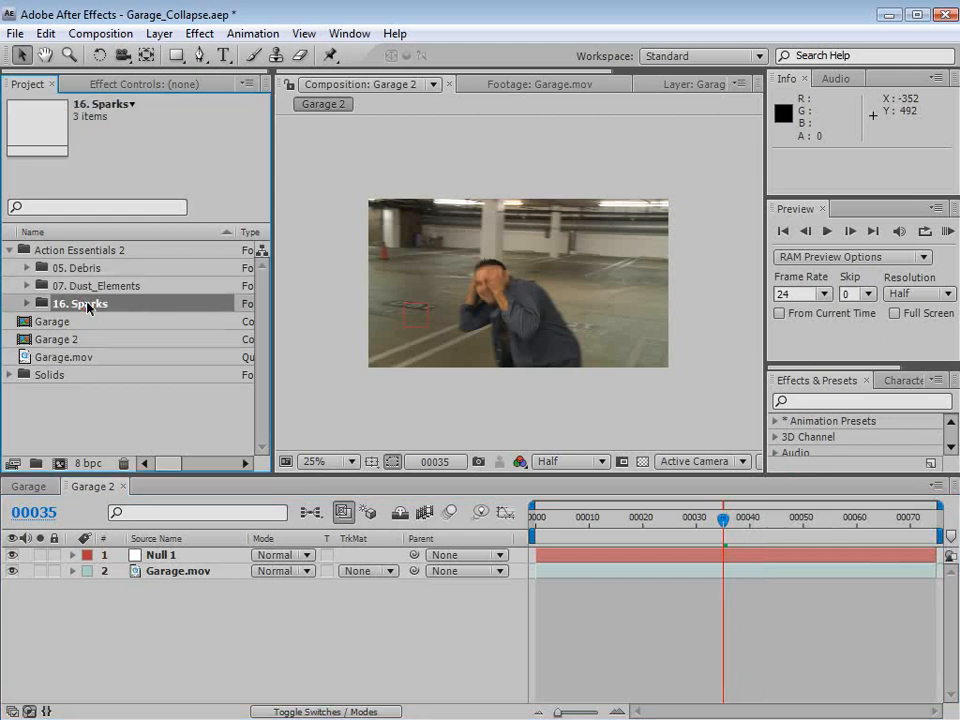
- Add Welding_Ceiling_02.mov to the Garage 2 composition and position it at about 860, 500 so its sparks fall from the ceiling light
click(29, 303)
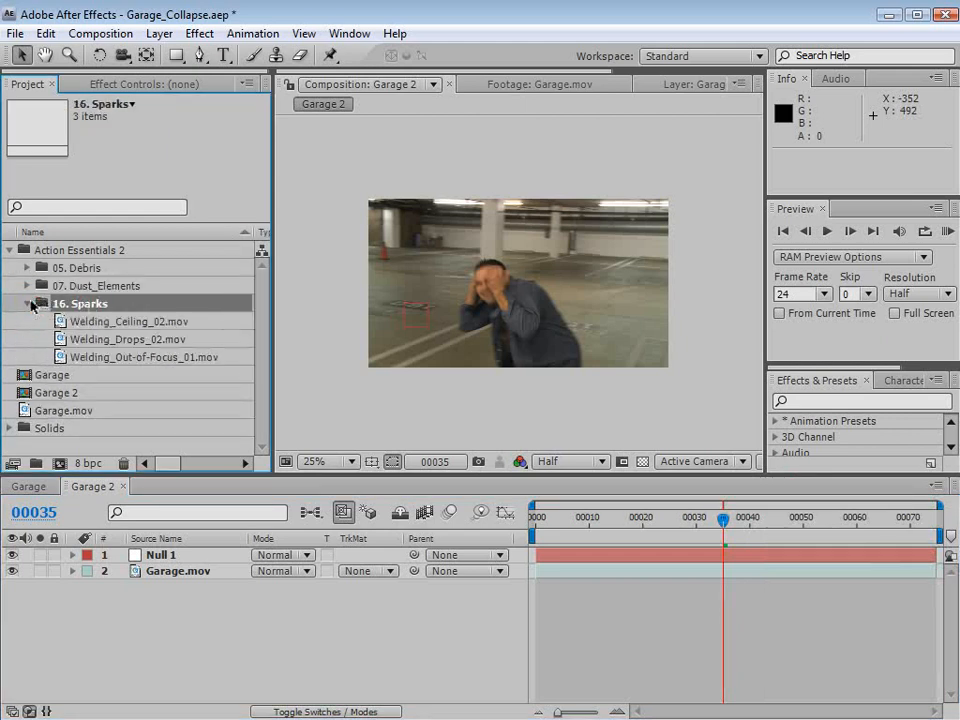
click(165, 358)
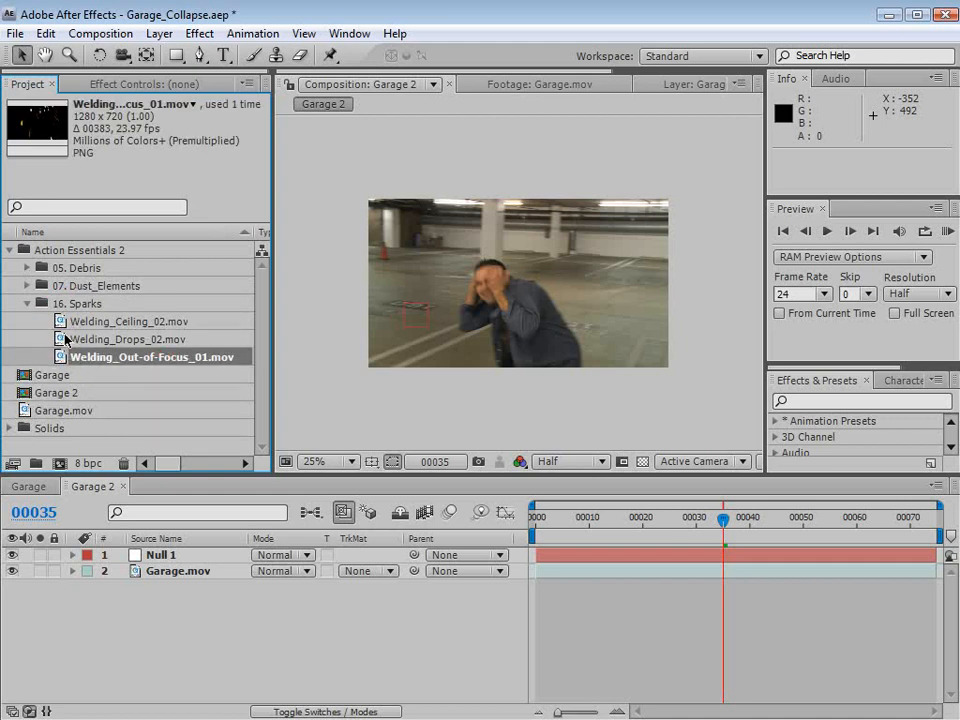
click(64, 323)
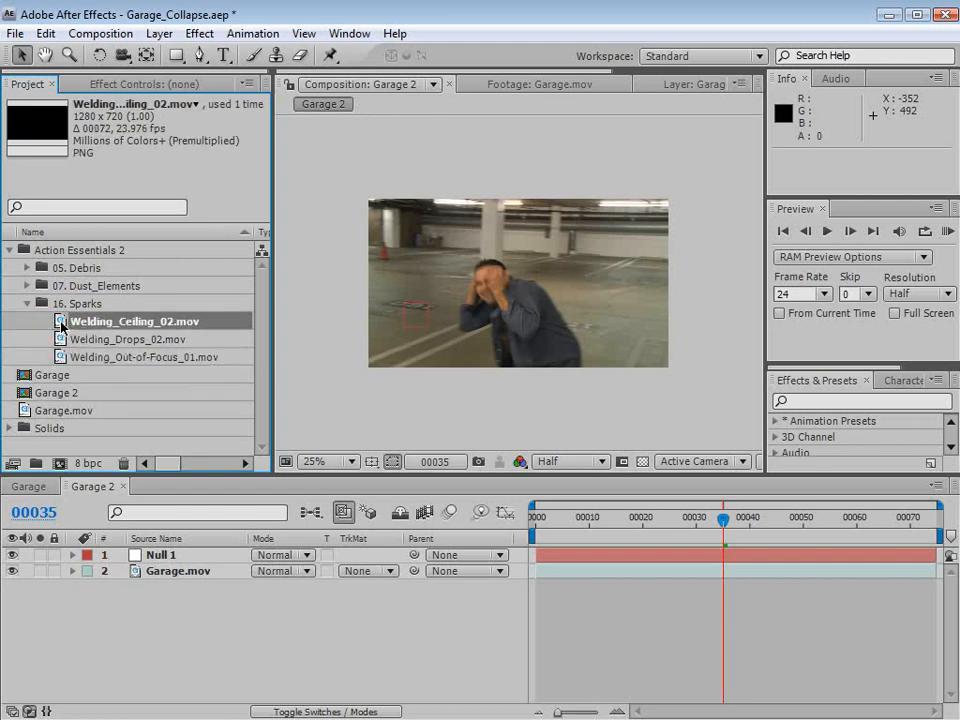
drag(62, 323, 504, 316)
drag(585, 531, 632, 529)
drag(586, 281, 653, 282)
scroll(636, 281, up, 1)
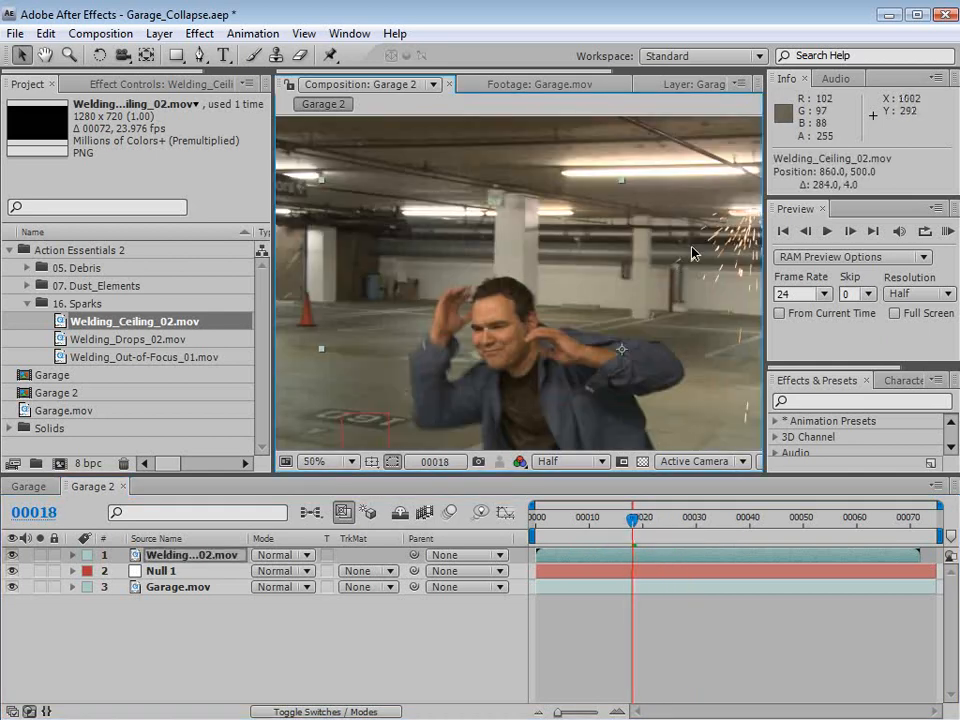
drag(591, 313, 482, 326)
- Set the ceiling sparks layer to Add mode and parent it to Null 1
click(298, 556)
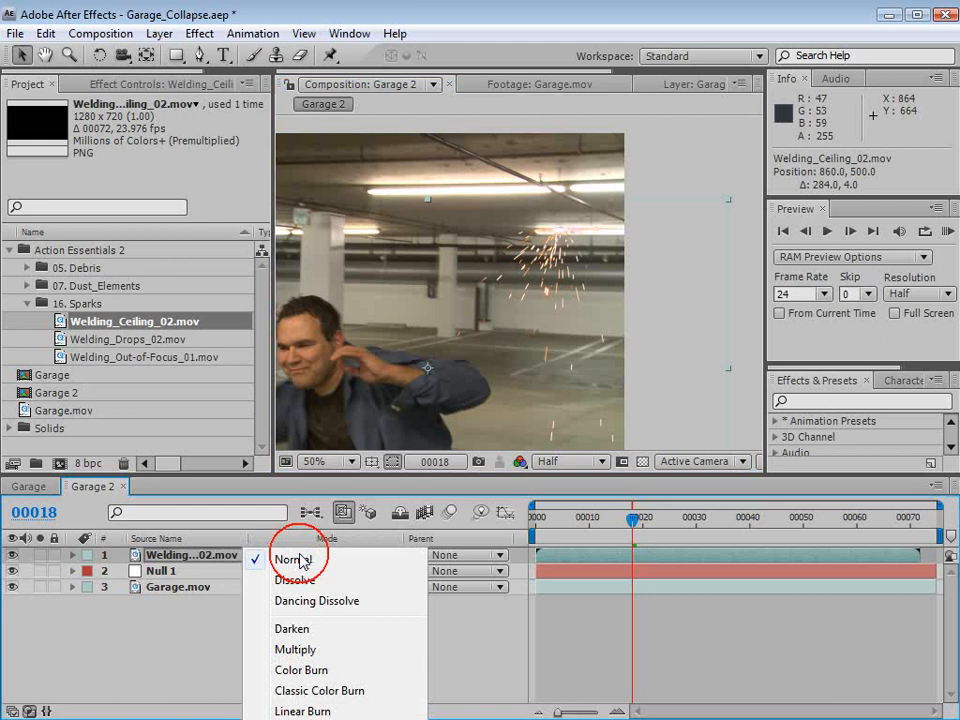
click(287, 719)
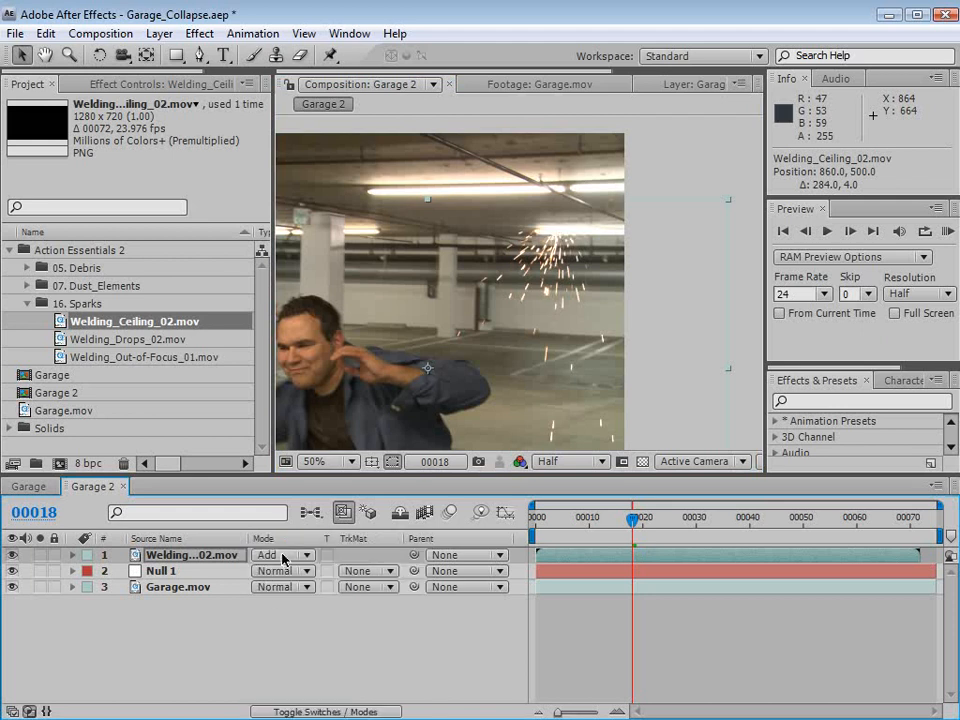
drag(414, 556, 172, 570)
drag(624, 538, 675, 530)
- Nudge the ceiling sparks by about 16, 4 pixels at frame 26 and go to frame 29
scroll(434, 249, down, 2)
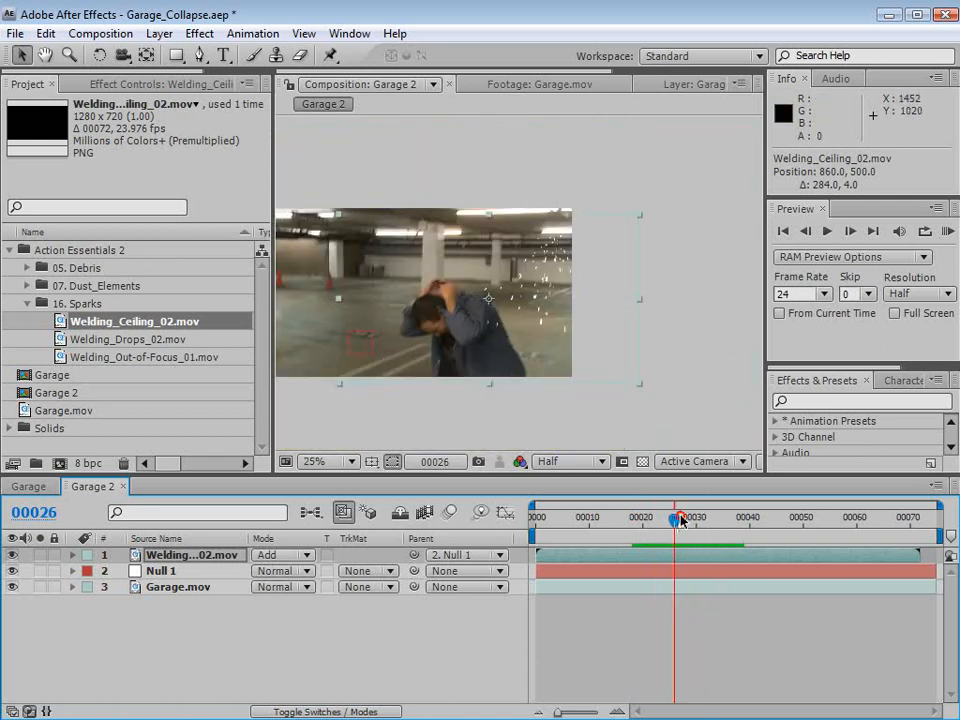
mouse_move(565, 296)
mouse_down()
mouse_move(581, 296)
mouse_move(569, 297)
mouse_up()
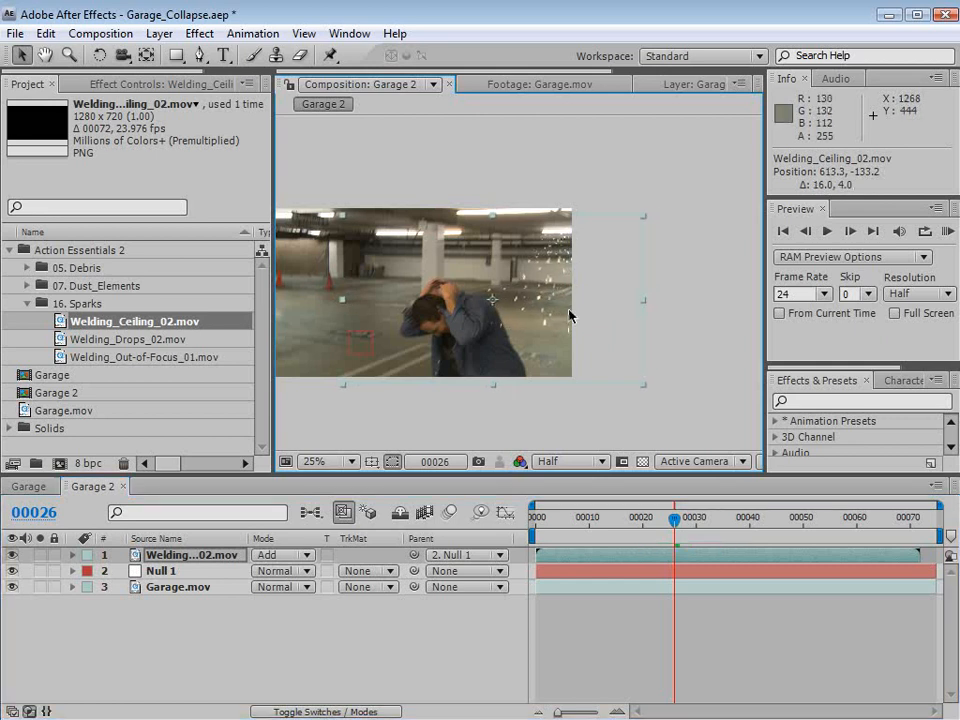
mouse_move(675, 518)
mouse_down()
mouse_move(615, 518)
mouse_move(690, 518)
mouse_up()
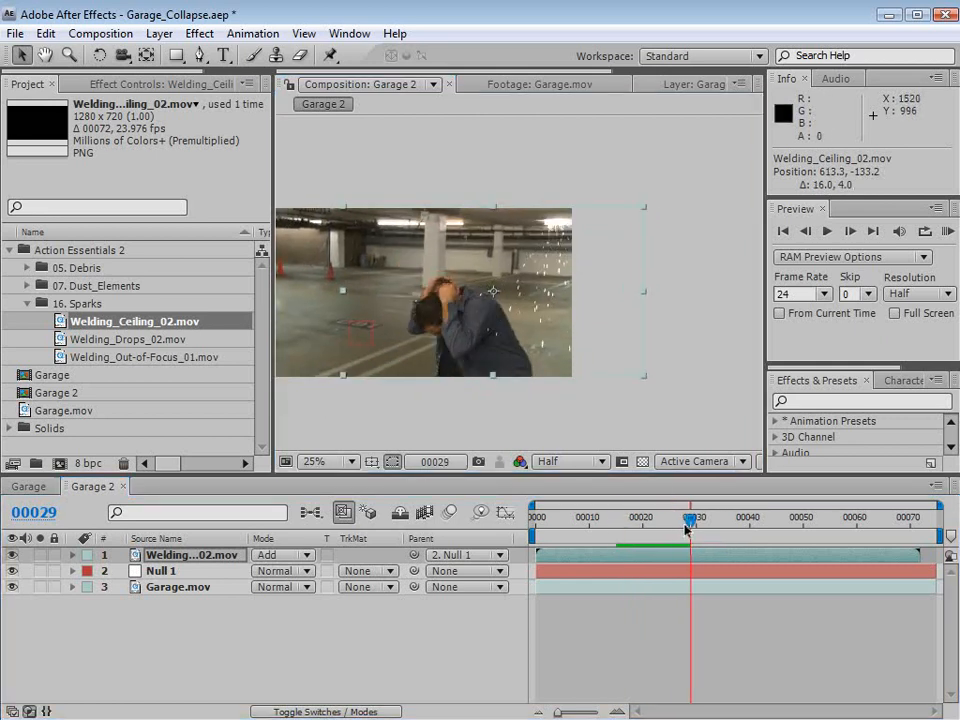
- Draw a closed six-point Pen mask on the ceiling sparks layer around the man, following the edge of his back
click(199, 55)
click(469, 156)
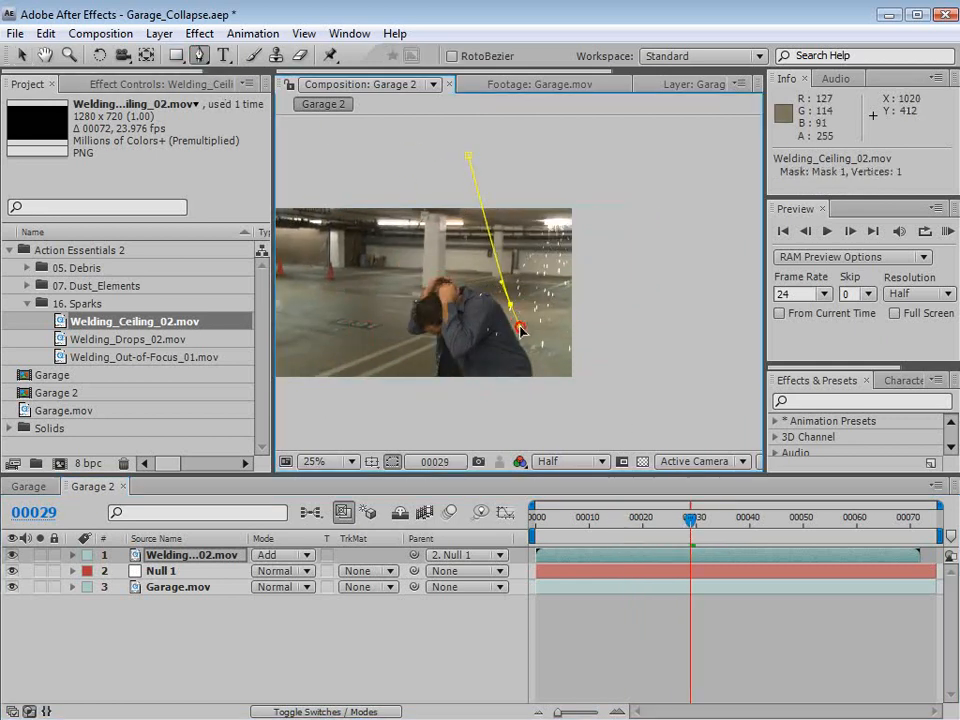
drag(520, 328, 528, 340)
click(581, 418)
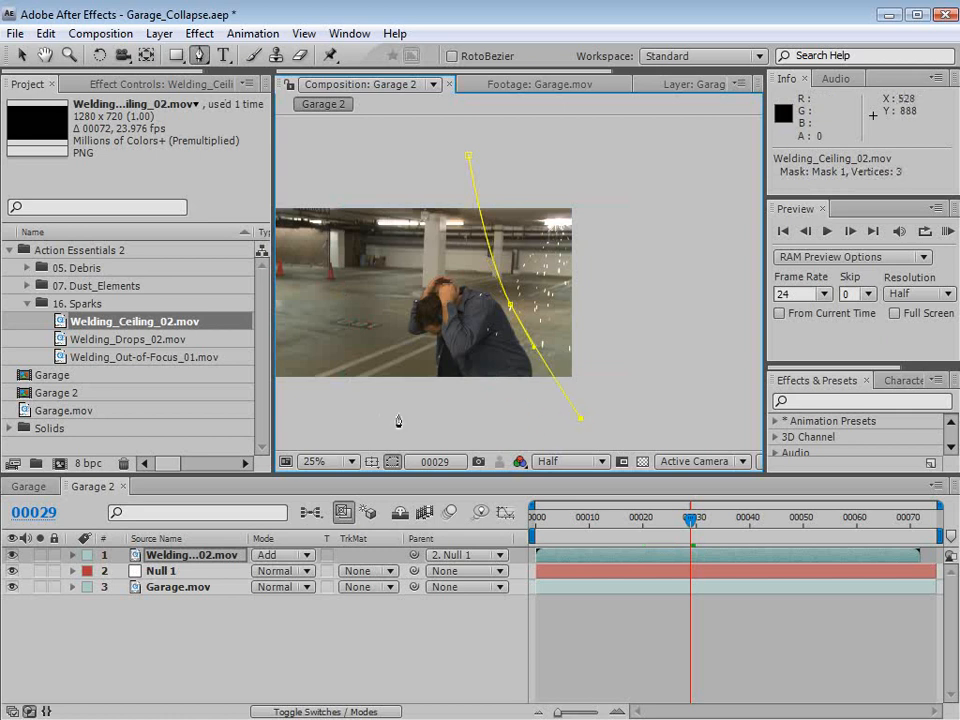
click(299, 383)
click(326, 132)
- Set the ceiling sparks mask to Subtract with a 69-pixel feather and check it up to frame 38
key(f)
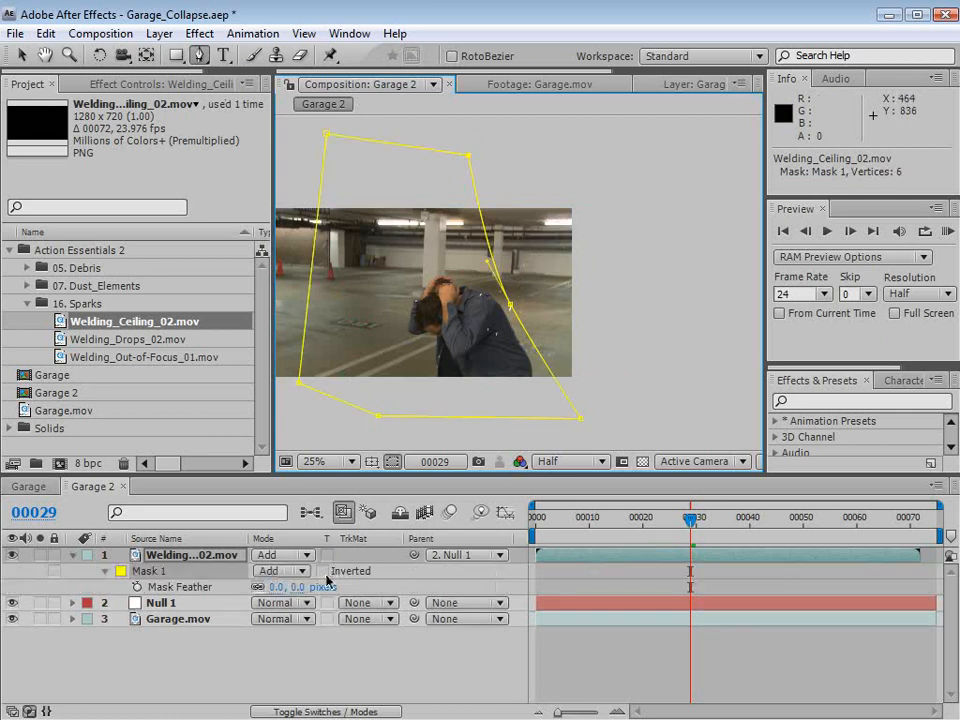
click(284, 571)
click(290, 590)
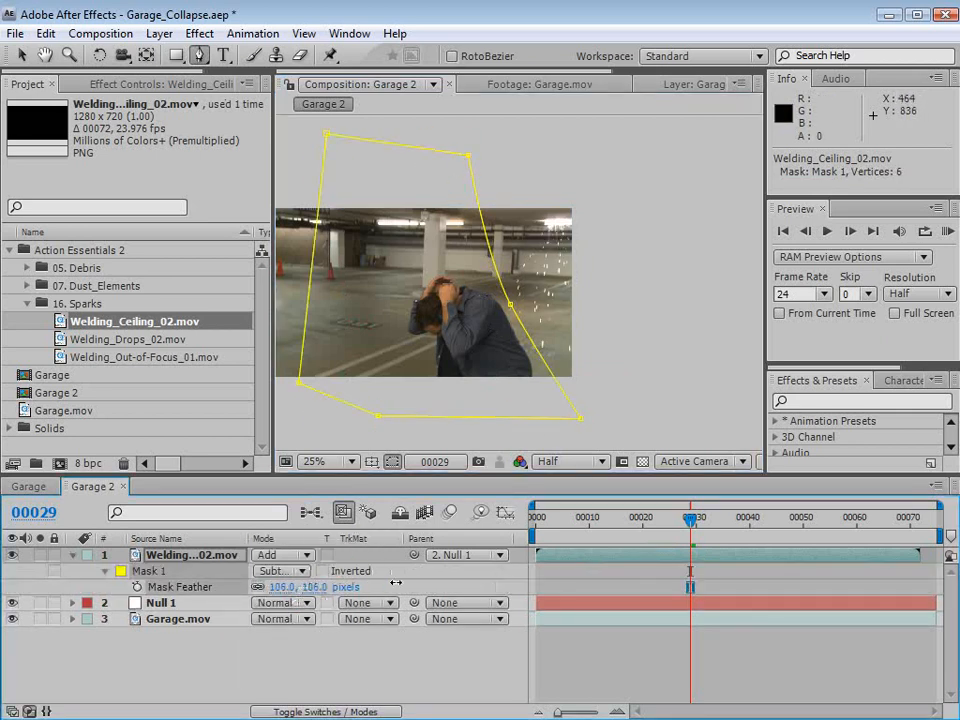
key(v)
click(614, 650)
drag(689, 523, 741, 543)
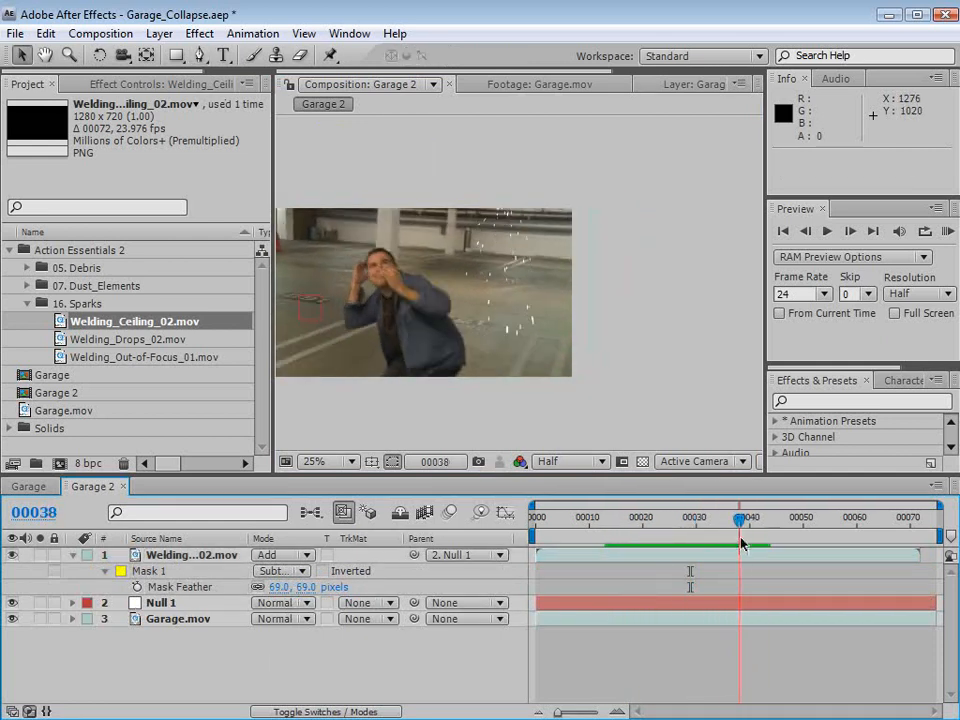
- Add Welding_Drops_02.mov to the composition scaled to about 54%, and hide the ceiling sparks layer
click(161, 321)
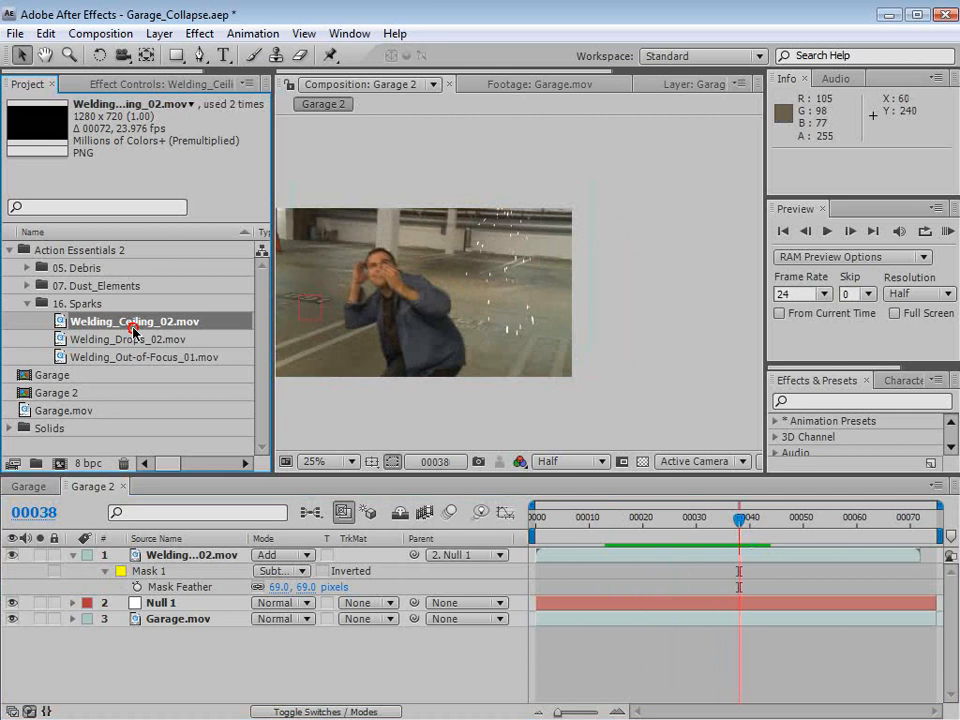
click(97, 340)
drag(58, 342, 495, 290)
drag(654, 204, 576, 246)
drag(626, 522, 745, 533)
click(8, 571)
scroll(520, 283, up, 2)
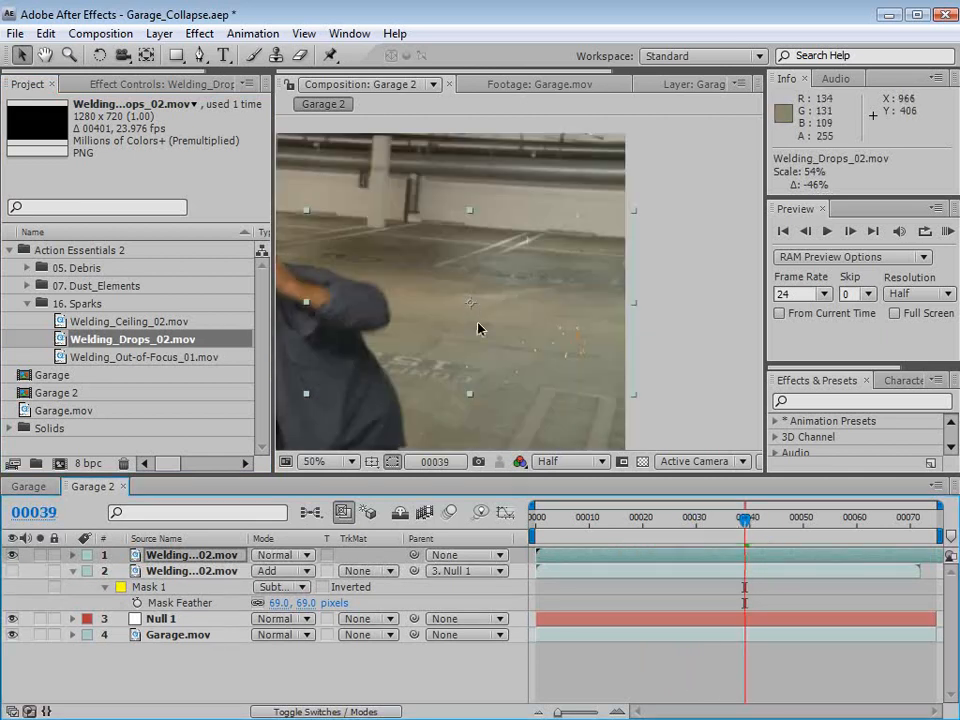
- View the welding drops over black with the garage footage temporarily hidden, scrubbing to frame 51
click(625, 466)
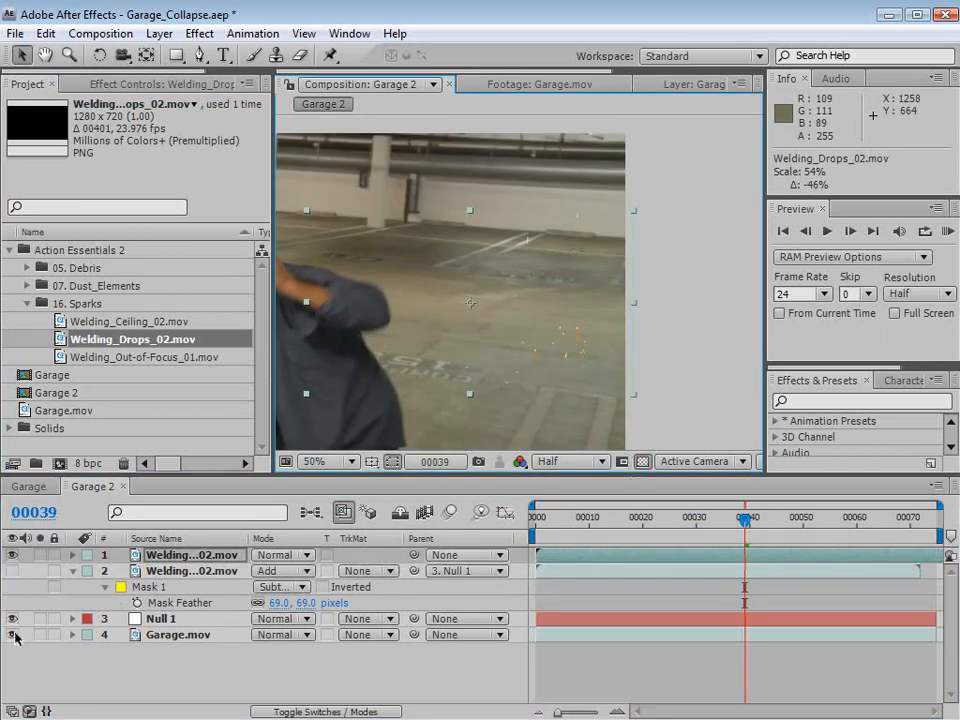
click(15, 637)
click(642, 461)
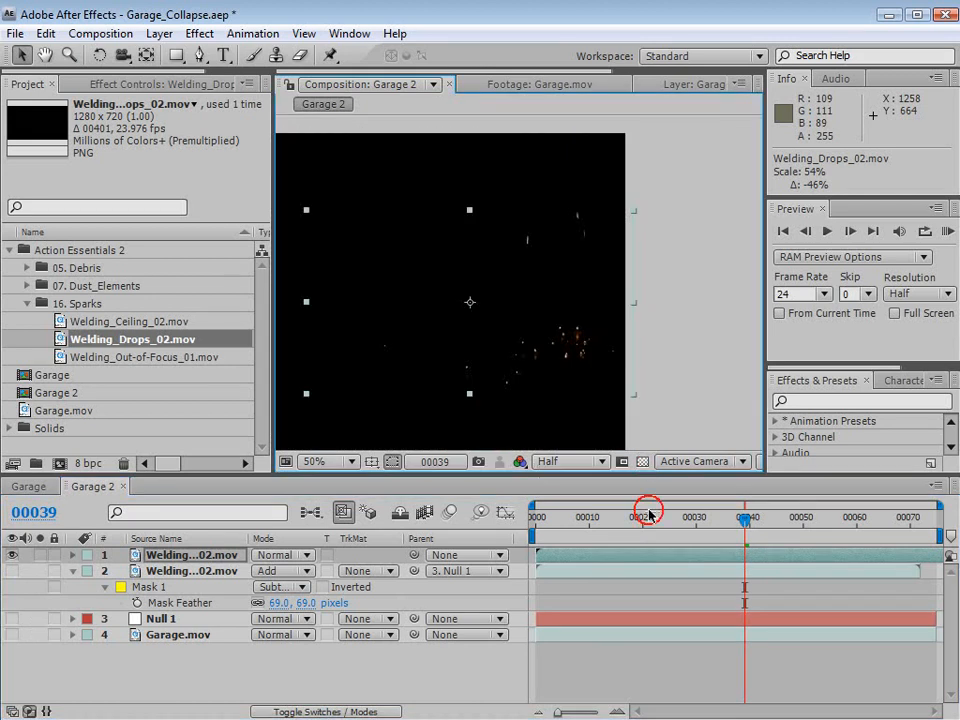
drag(648, 514, 810, 540)
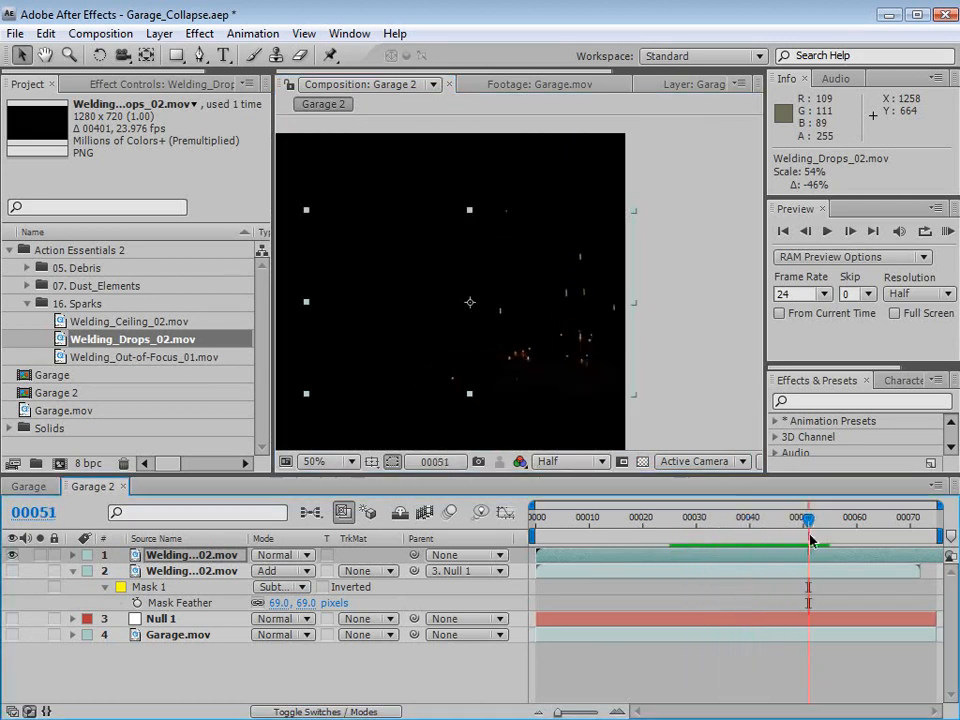
click(14, 635)
- Set the welding drops layer to Add mode and draw a rectangular mask just inside its borders
click(285, 556)
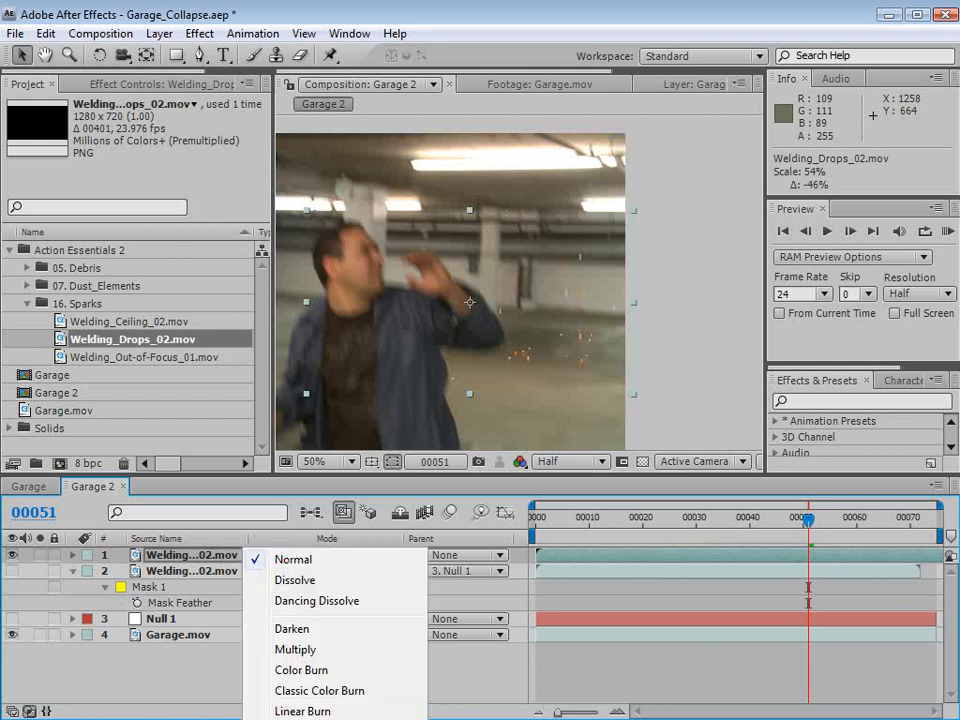
click(285, 700)
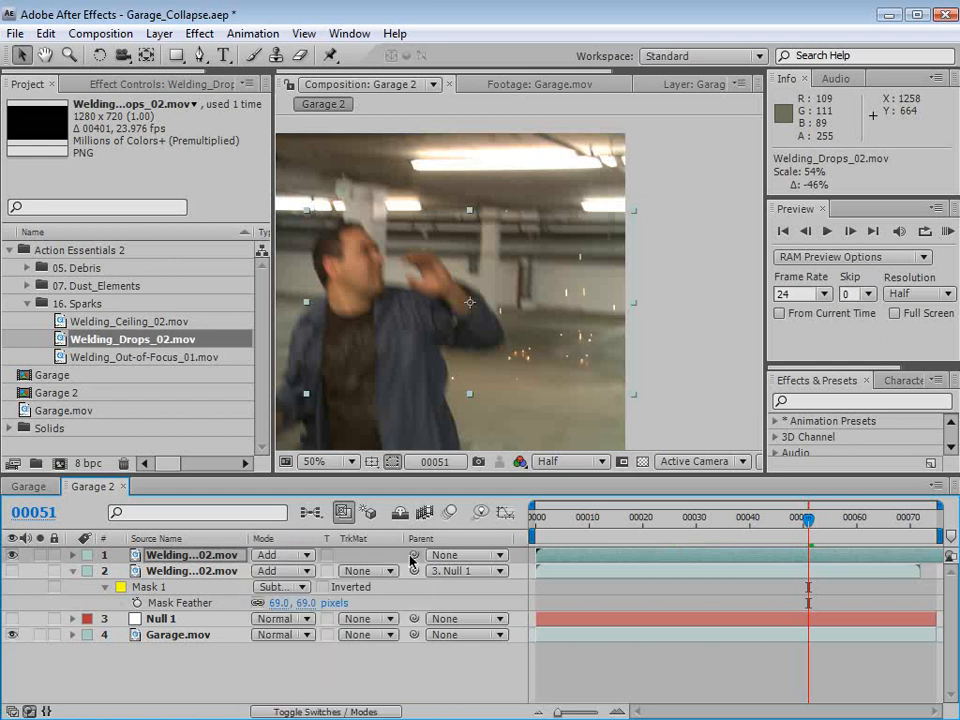
click(177, 56)
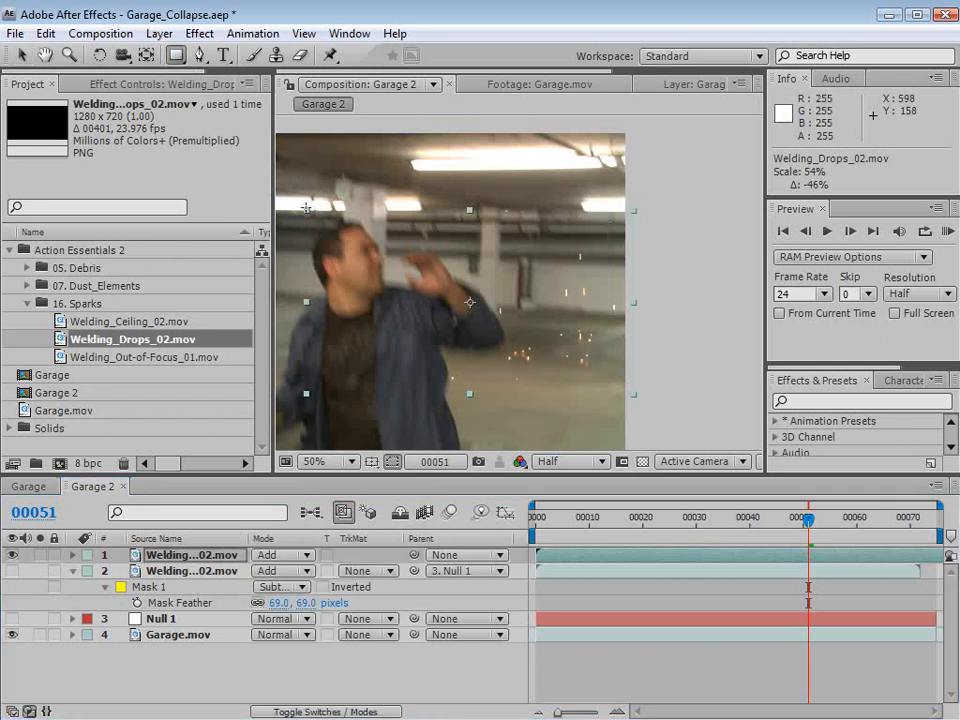
drag(606, 370, 333, 232)
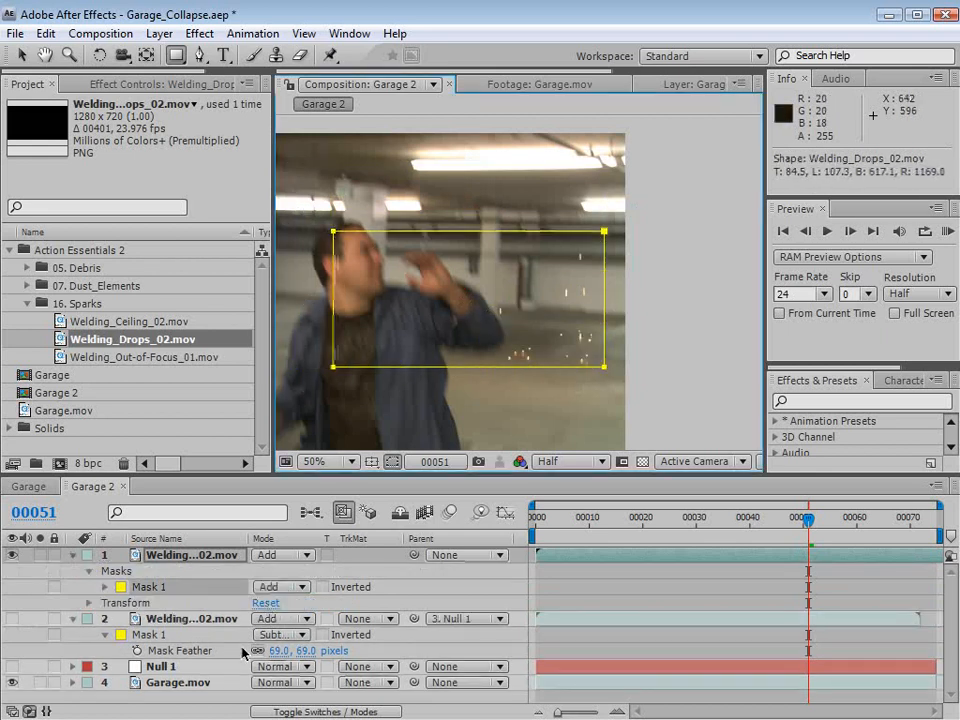
- Feather the welding drops mask by 92 pixels and lower its upper-right corner
key(f)
drag(297, 587, 388, 592)
key(v)
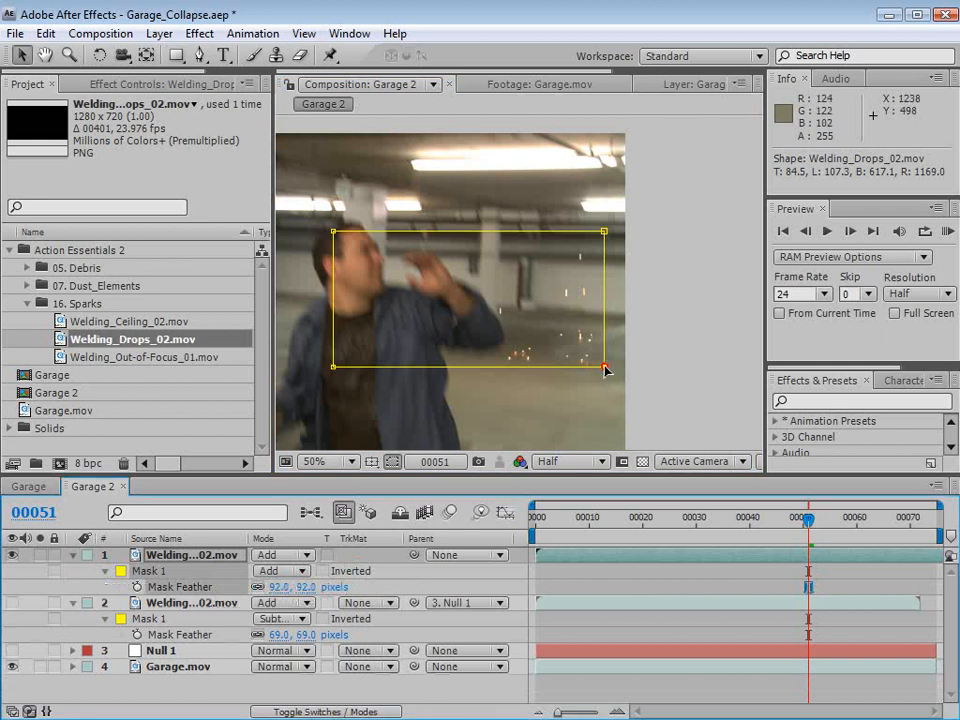
drag(604, 232, 605, 265)
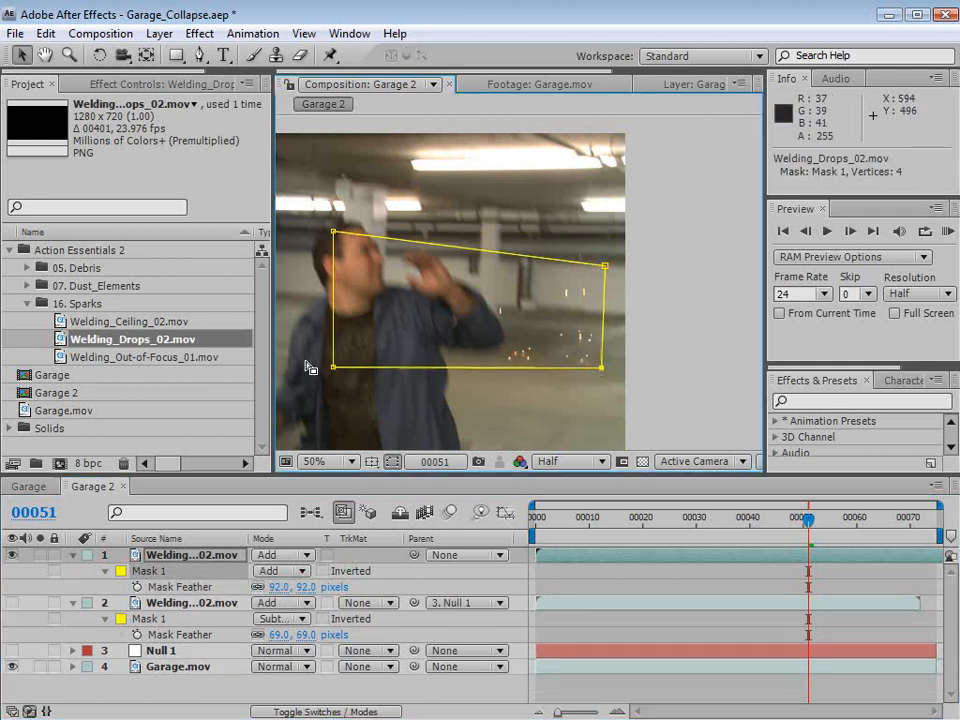
click(561, 439)
click(660, 566)
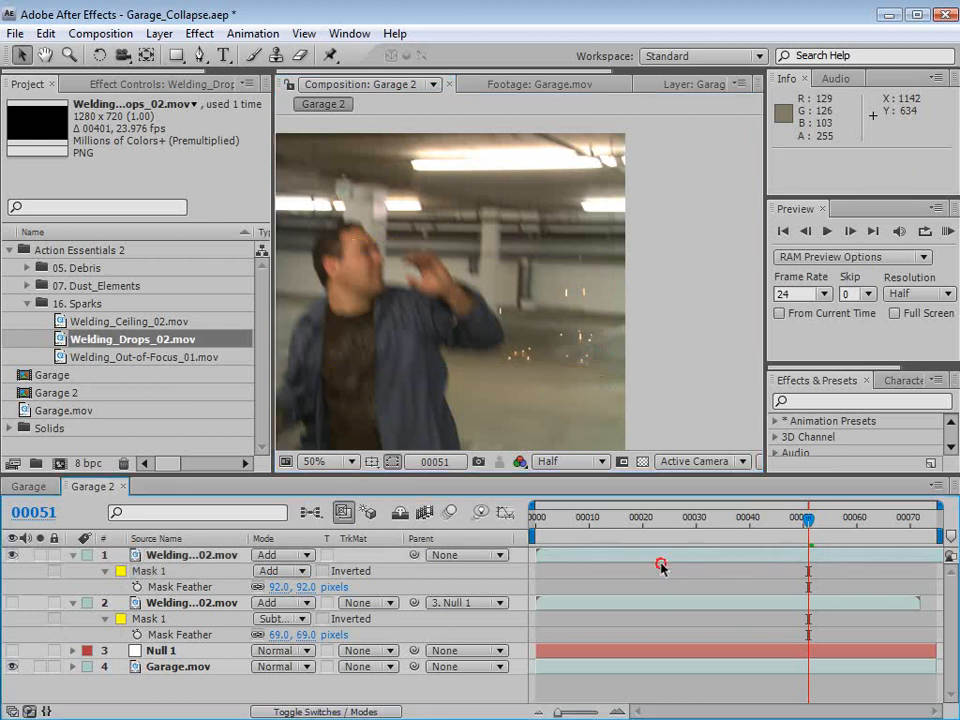
- Show the ceiling sparks layer again and scrub to frame 25 to compare both spark elements
drag(591, 516, 632, 521)
click(13, 603)
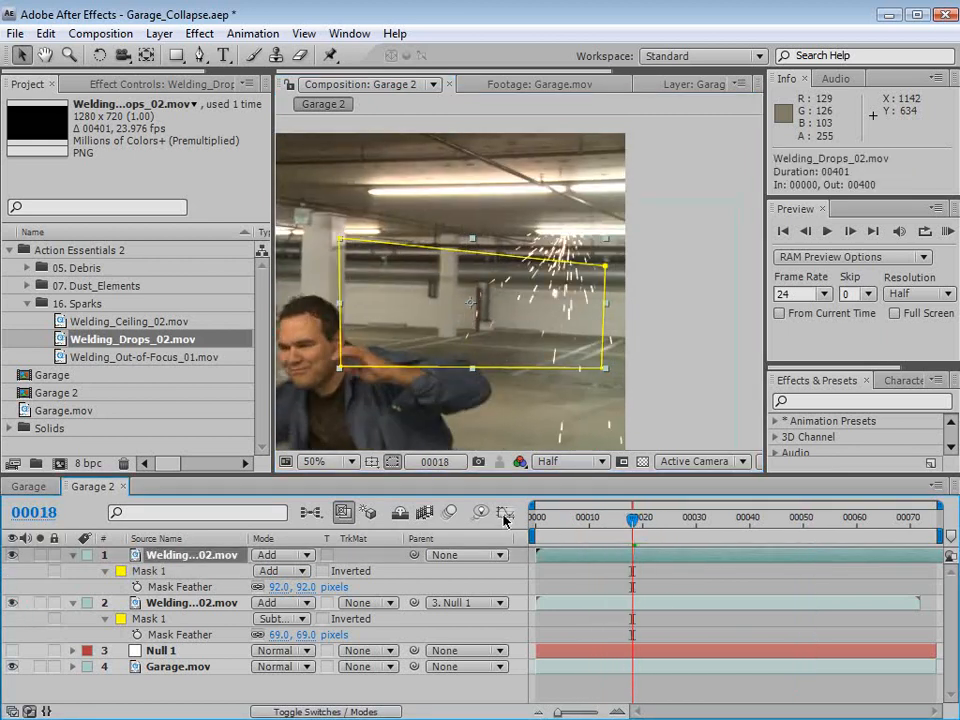
drag(637, 524, 669, 520)
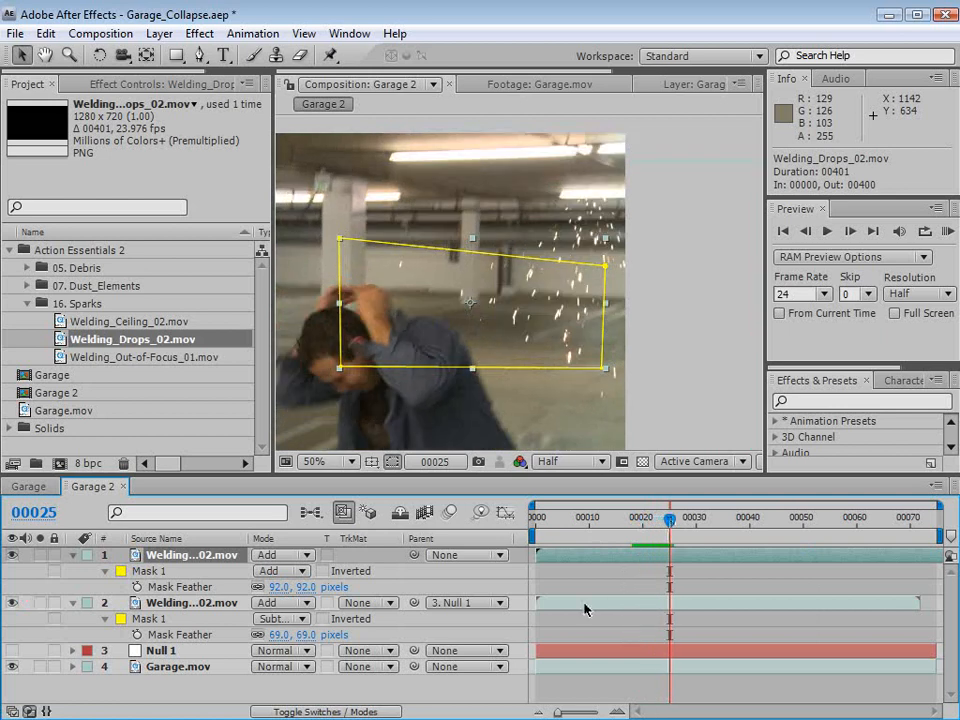
- Move the welding drops onto the floor below the ceiling sparks, at about 1084, 516, and parent the layer to Null 1
click(558, 388)
scroll(541, 356, down, 2)
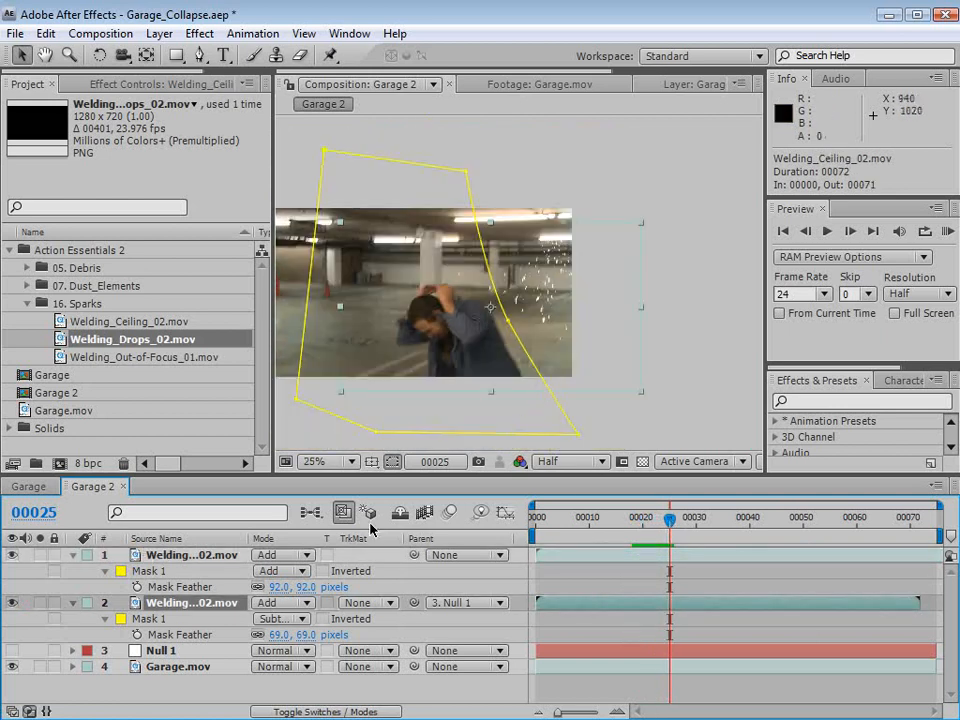
click(189, 556)
drag(528, 301, 562, 345)
mouse_move(669, 520)
mouse_down()
mouse_move(735, 520)
mouse_move(669, 520)
mouse_up()
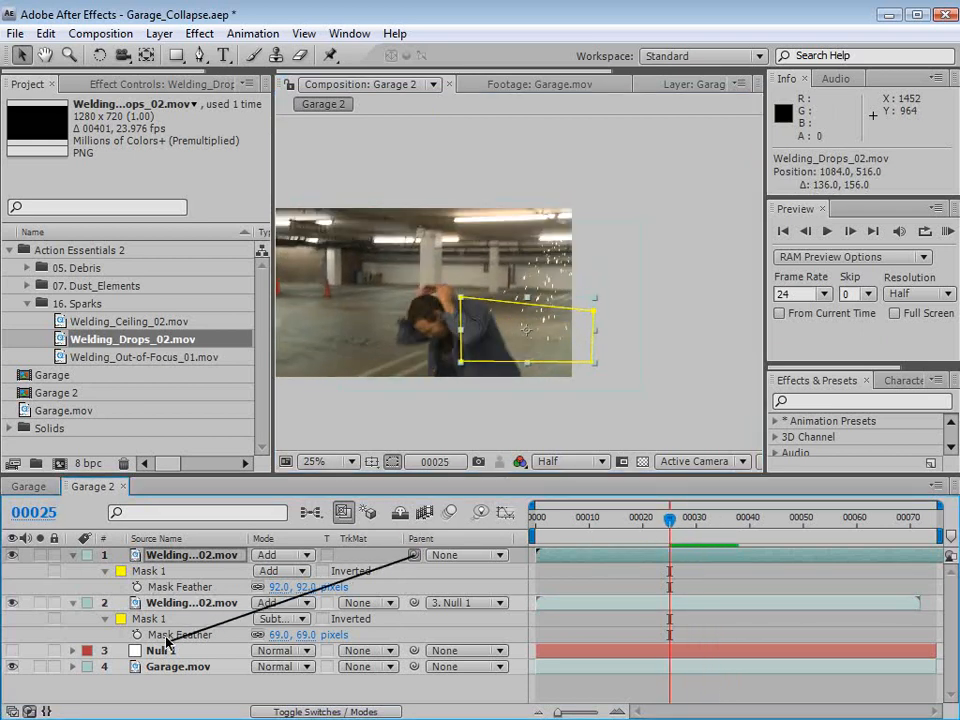
drag(167, 643, 167, 656)
- Pull the upper-left corner of the welding drops mask inward to the man's shoulder at frame 34
drag(673, 541, 717, 522)
click(675, 570)
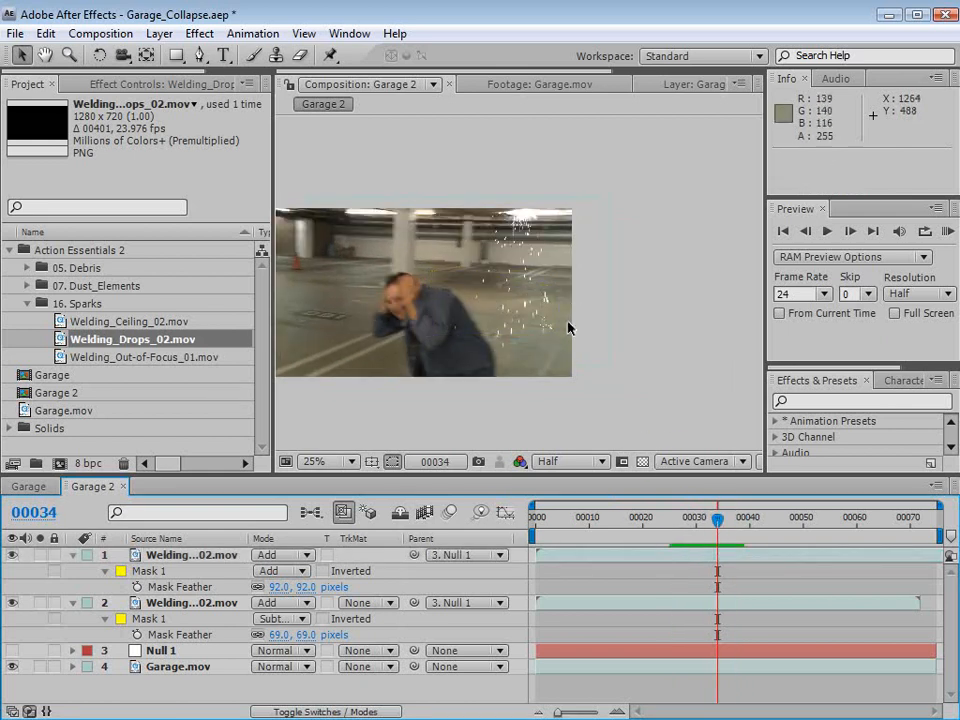
click(658, 562)
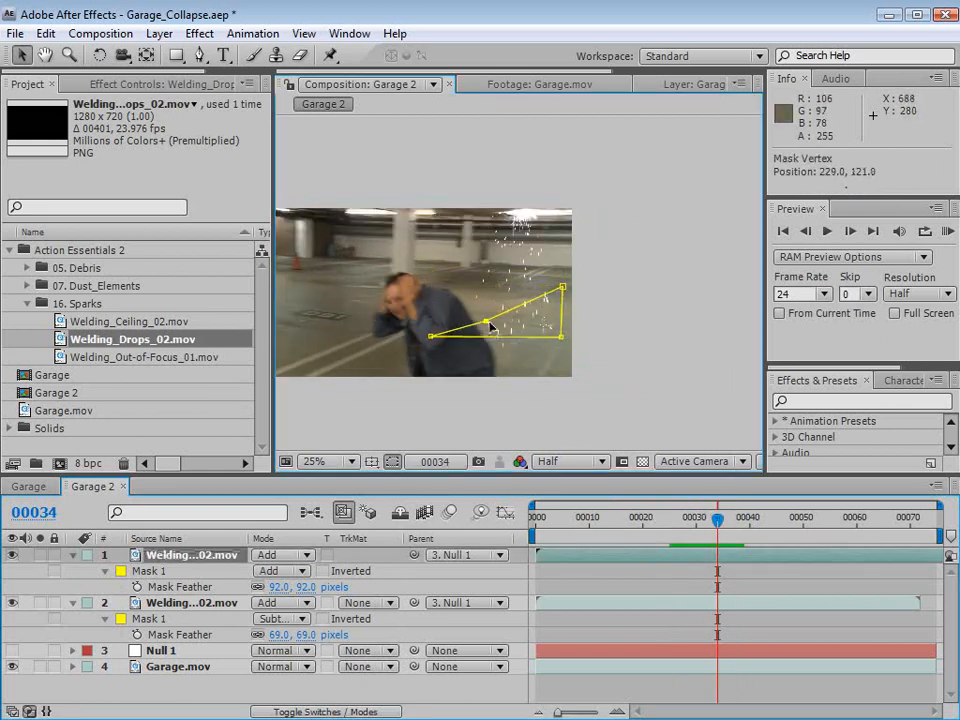
drag(476, 313, 464, 311)
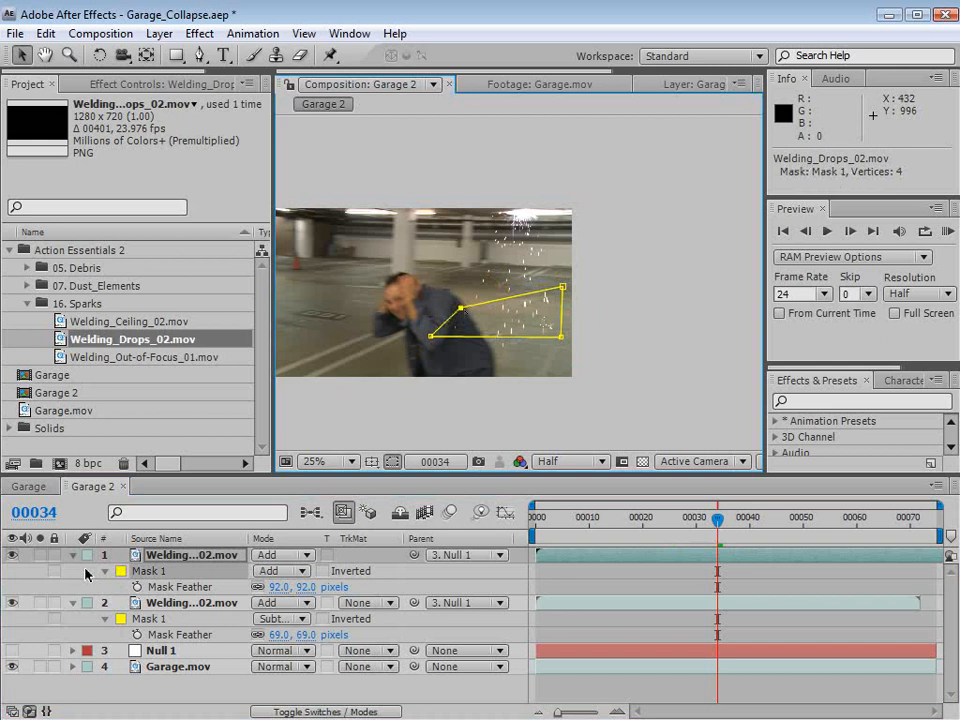
- Zoom in and scrub through to frame 36 to examine how both spark layers track with the garage shot
click(624, 576)
scroll(528, 421, up, 1)
drag(712, 532, 658, 523)
key(space)
drag(619, 420, 504, 273)
drag(658, 518, 727, 518)
scroll(441, 279, down, 1)
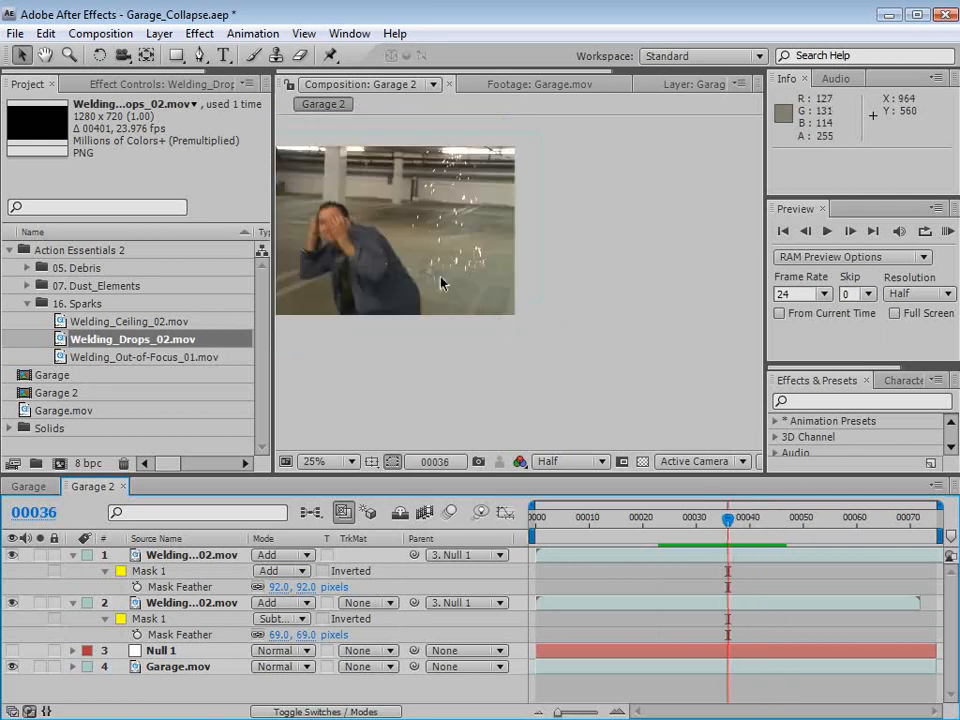
click(489, 283)
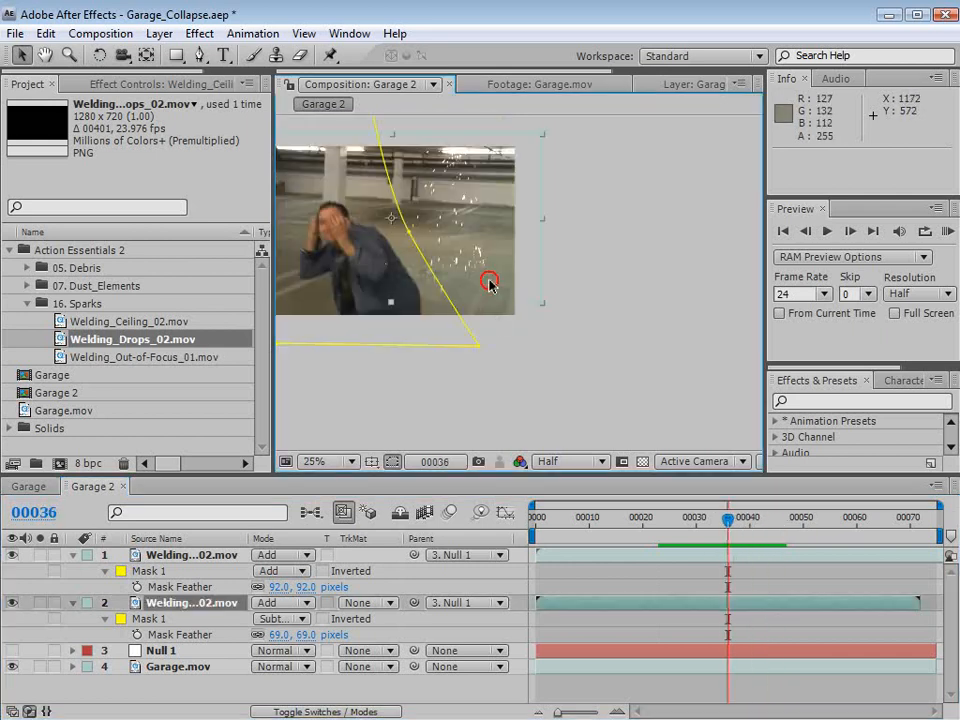
- At frame 40, scale the ceiling sparks layer down and move it to about 709, -189
click(599, 555)
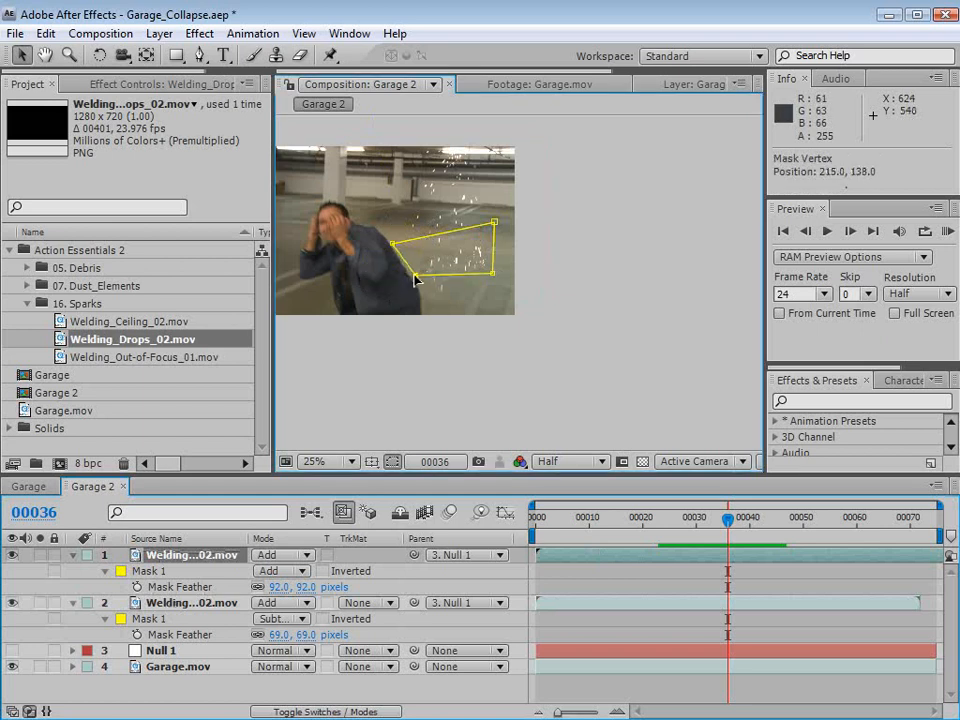
mouse_move(730, 532)
mouse_down()
mouse_move(812, 533)
mouse_move(748, 533)
mouse_up()
click(672, 604)
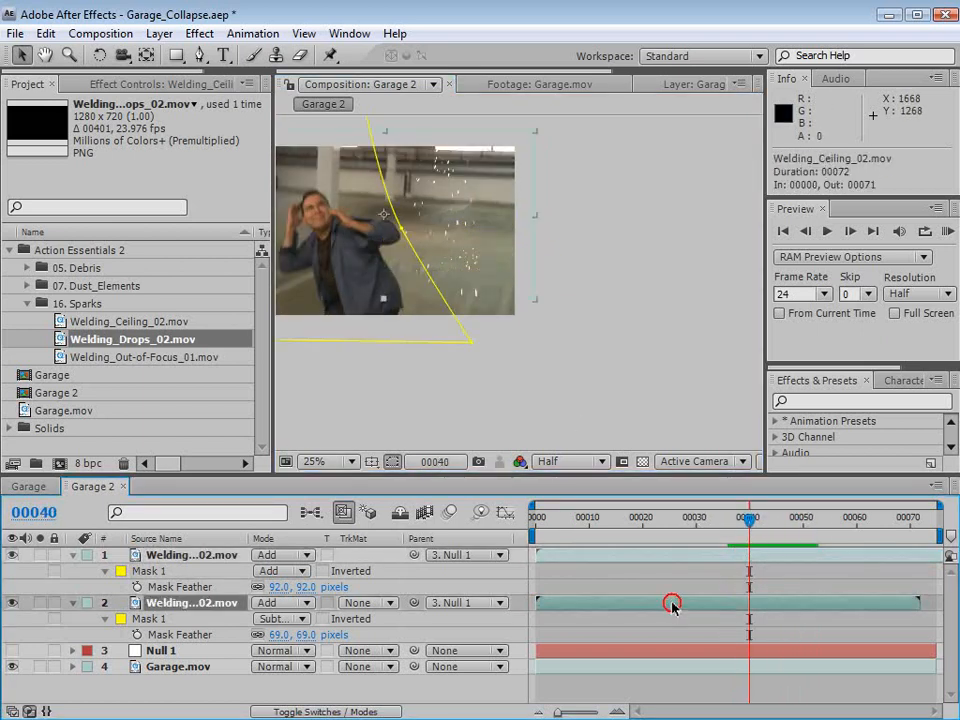
drag(535, 307, 491, 272)
drag(431, 244, 489, 249)
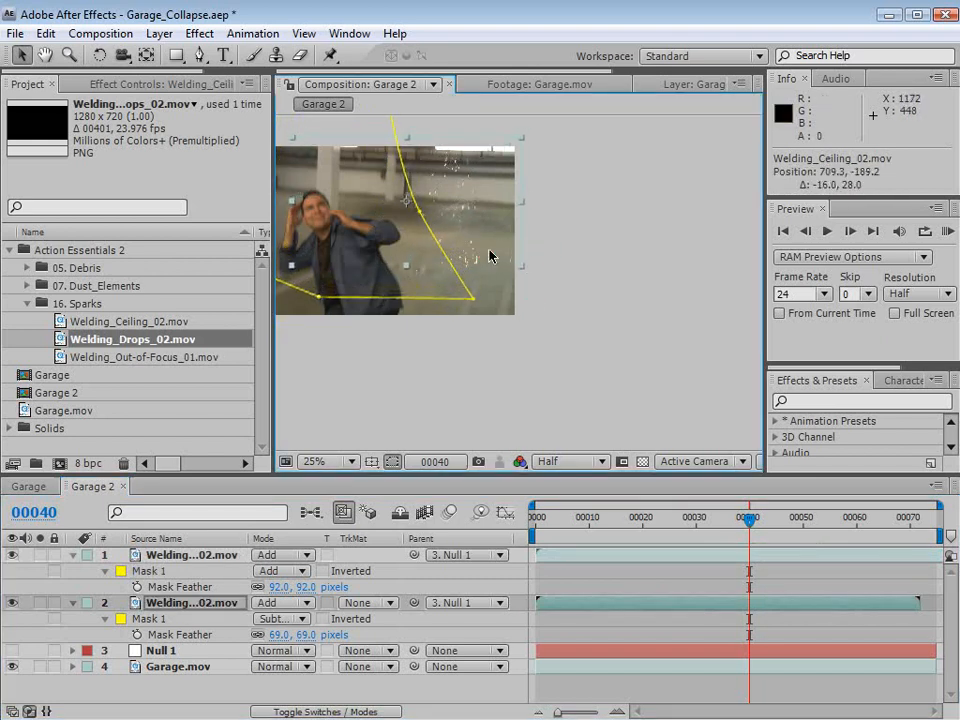
- Scrub to frame 50 and back to frame 41 to check the resized ceiling sparks against the garage shot
drag(700, 519, 803, 519)
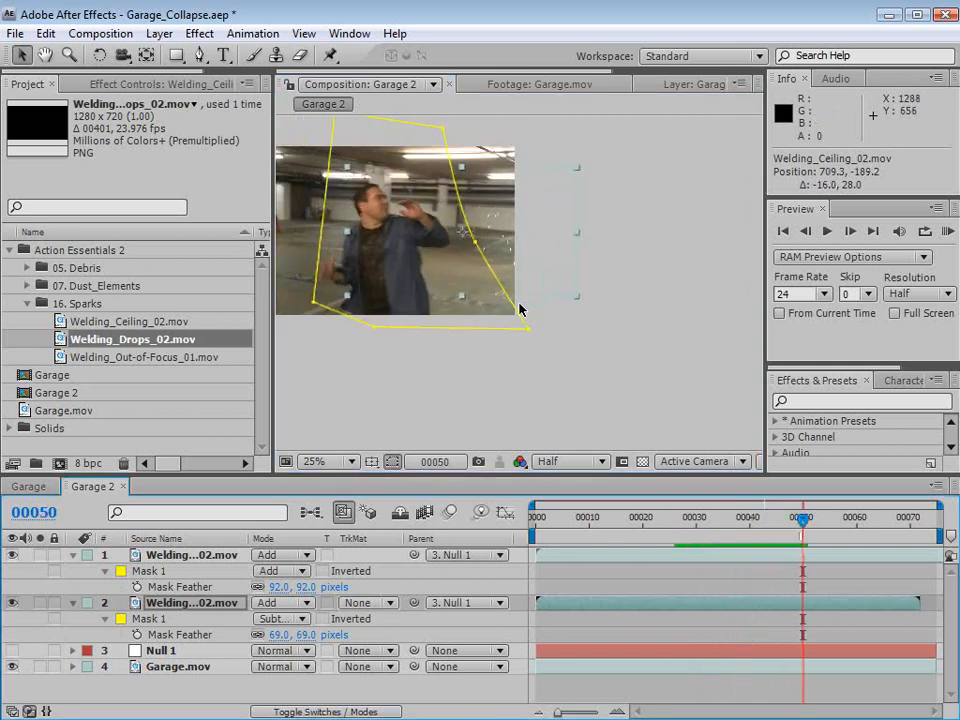
click(576, 418)
mouse_move(757, 545)
mouse_down()
mouse_move(692, 530)
mouse_move(755, 537)
mouse_up()
key(space)
drag(459, 366, 585, 400)
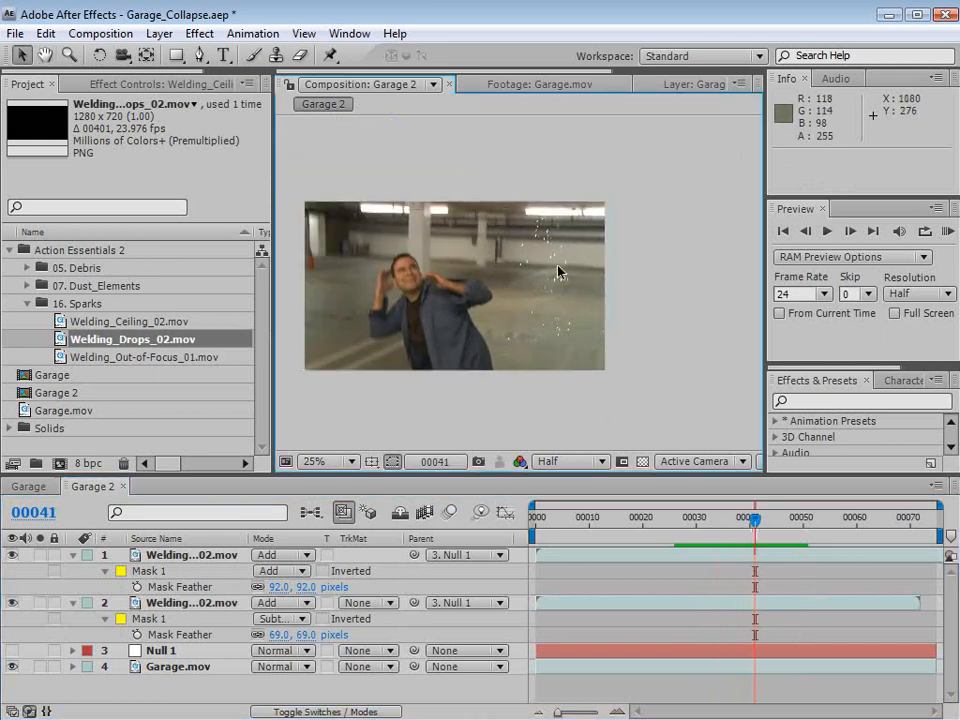
- Nudge the ceiling sparks layer vertically by one pixel at frame 29 and save the project
click(698, 552)
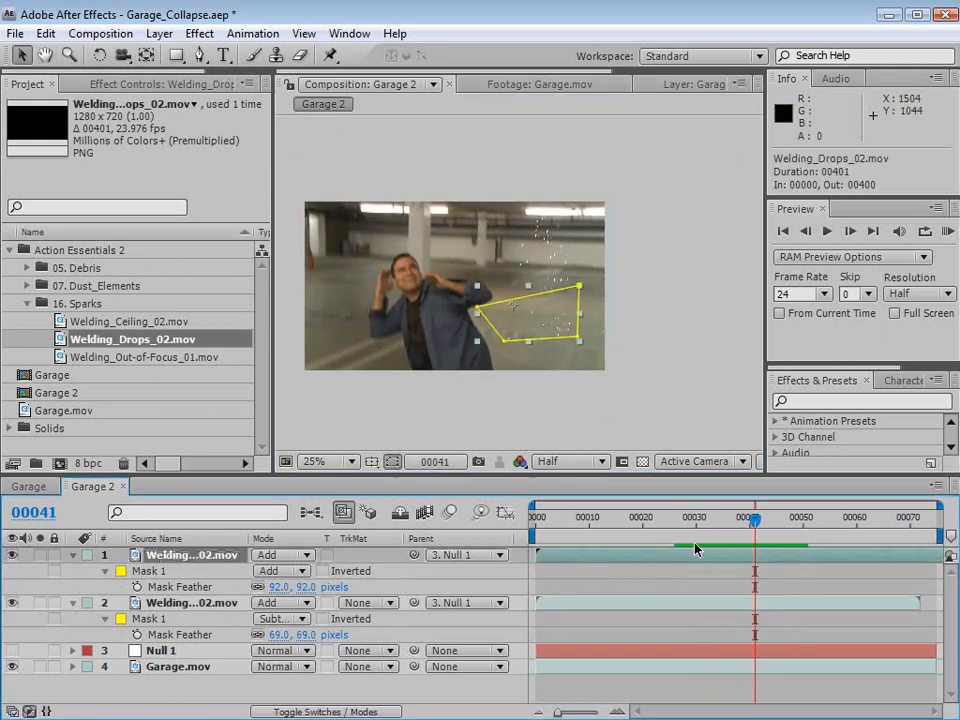
click(691, 607)
key(Down)
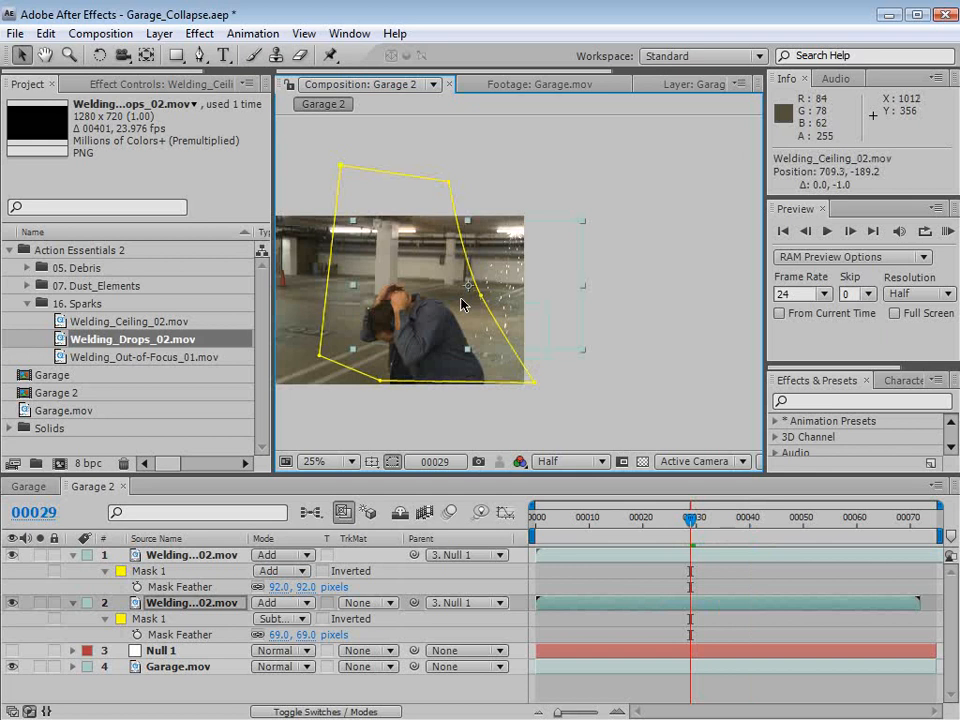
key(ctrl+s)
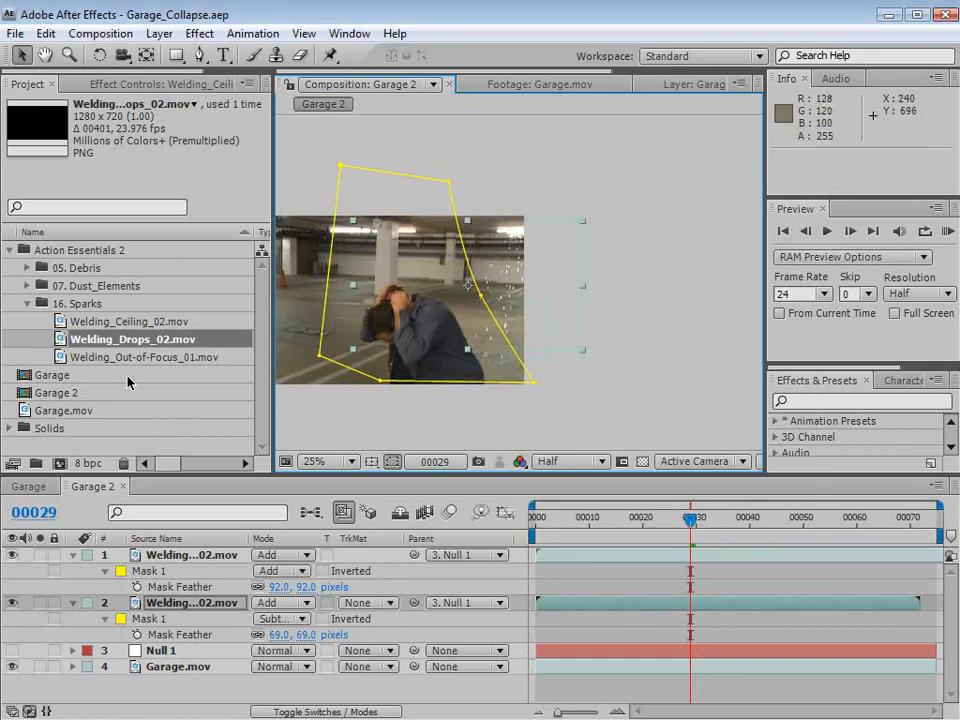
- Add Welding_Out-of-Focus_01.mov centred over the garage shot as the top layer and set its blending mode to Add
click(124, 358)
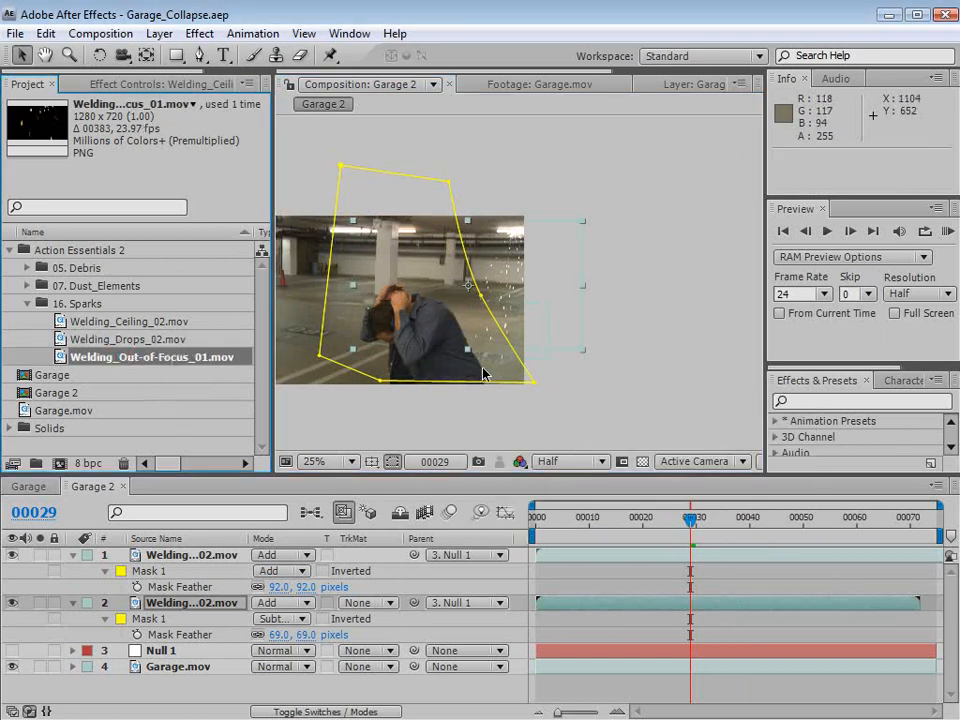
key(space)
drag(446, 371, 565, 356)
drag(140, 357, 493, 286)
click(271, 559)
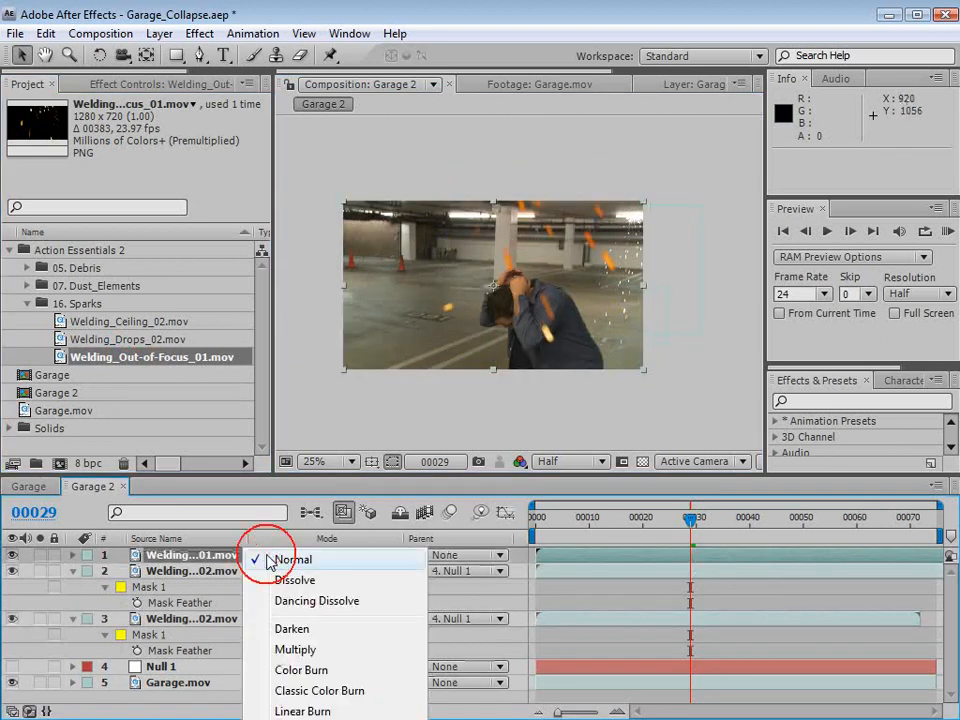
click(280, 719)
- Enlarge the out-of-focus sparks well beyond the frame, shift them slightly down and left, and parent the layer to Null 1
drag(642, 369, 753, 441)
drag(553, 305, 539, 331)
drag(413, 558, 187, 670)
- Run a RAM preview of the composition and scrub to frame 28 to examine the out-of-focus sparks
drag(655, 539, 626, 522)
key(KP_0)
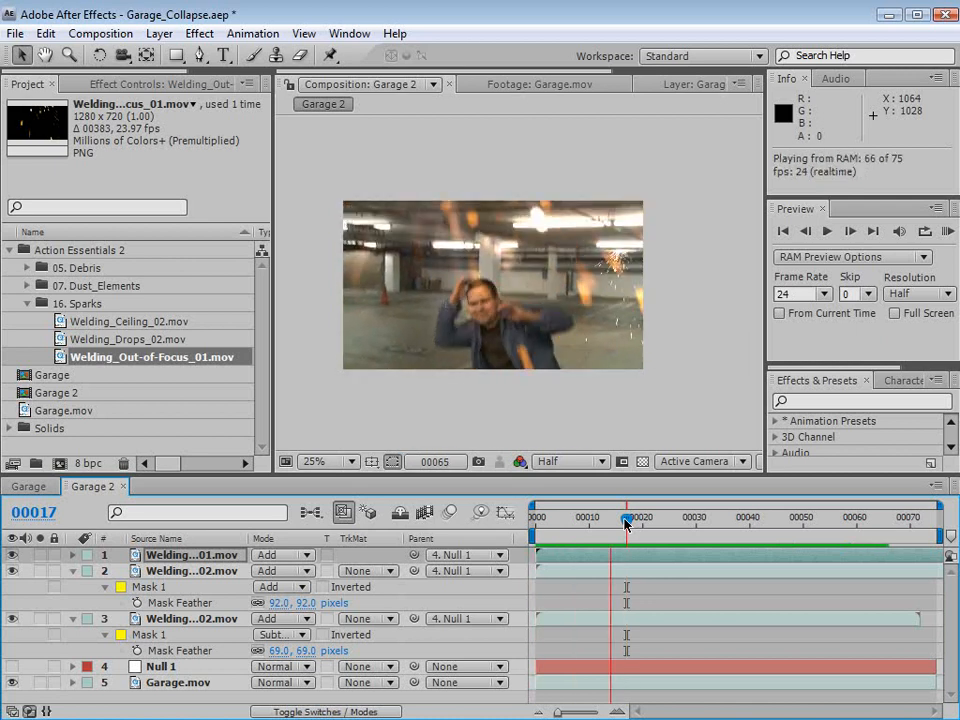
key(space)
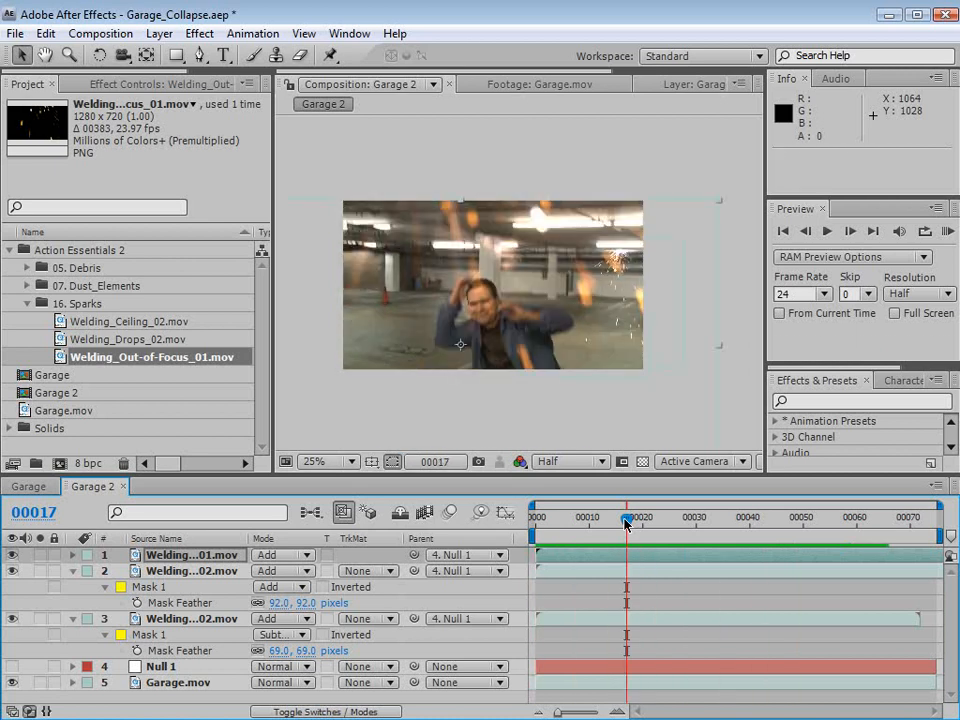
drag(651, 526, 685, 520)
- Expand the 05. Debris footage folder and slide the out-of-focus sparks layer one frame earlier in time
click(24, 305)
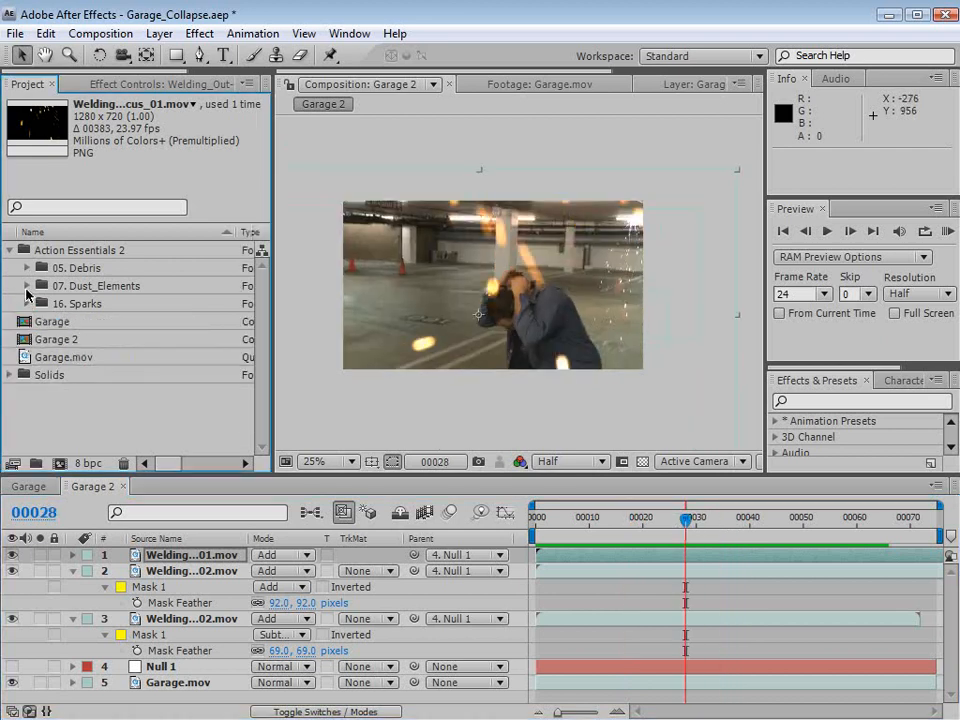
click(28, 268)
click(117, 286)
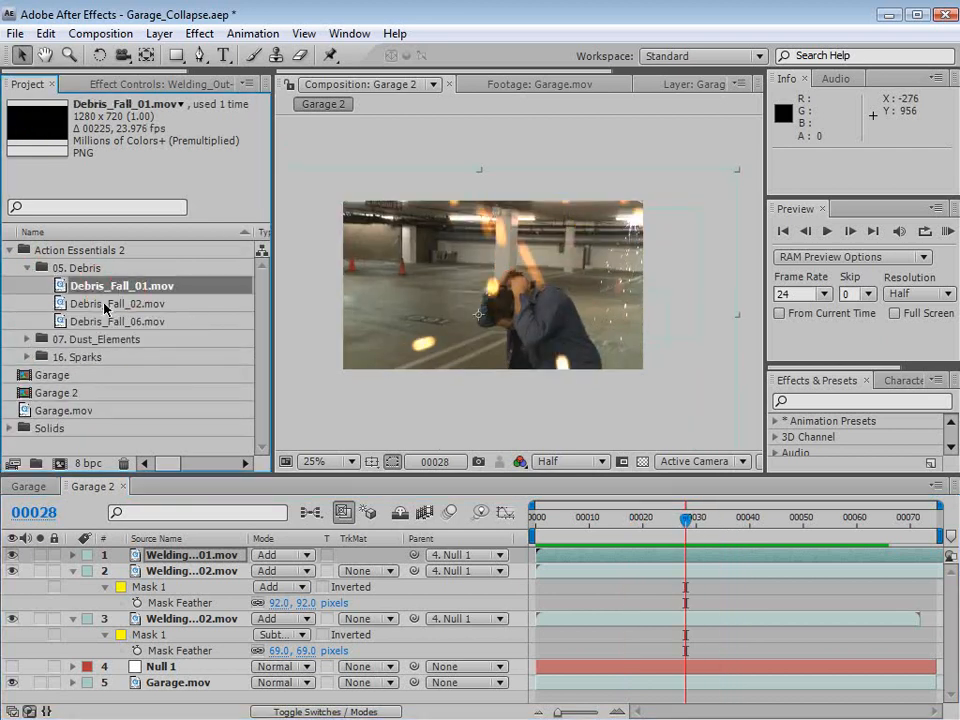
drag(564, 518, 588, 518)
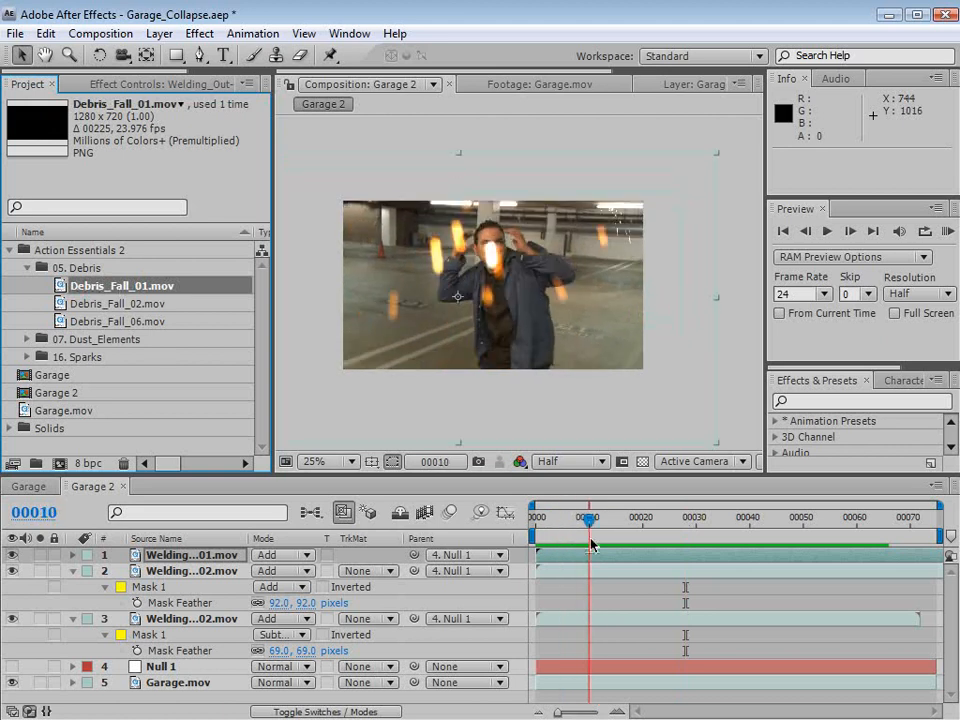
mouse_move(564, 561)
mouse_down()
mouse_move(626, 566)
mouse_move(561, 570)
mouse_up()
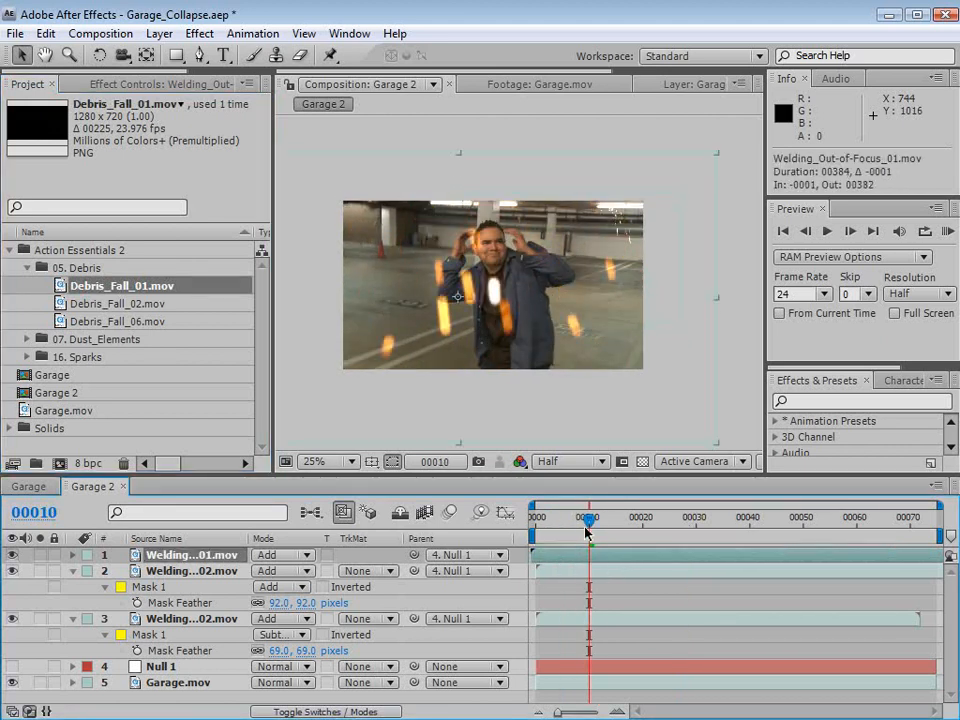
- Add Debris_Fall_01.mov as the top layer and solo it temporarily to review the falling debris up to frame 29
drag(587, 516, 567, 516)
drag(66, 288, 500, 300)
click(40, 554)
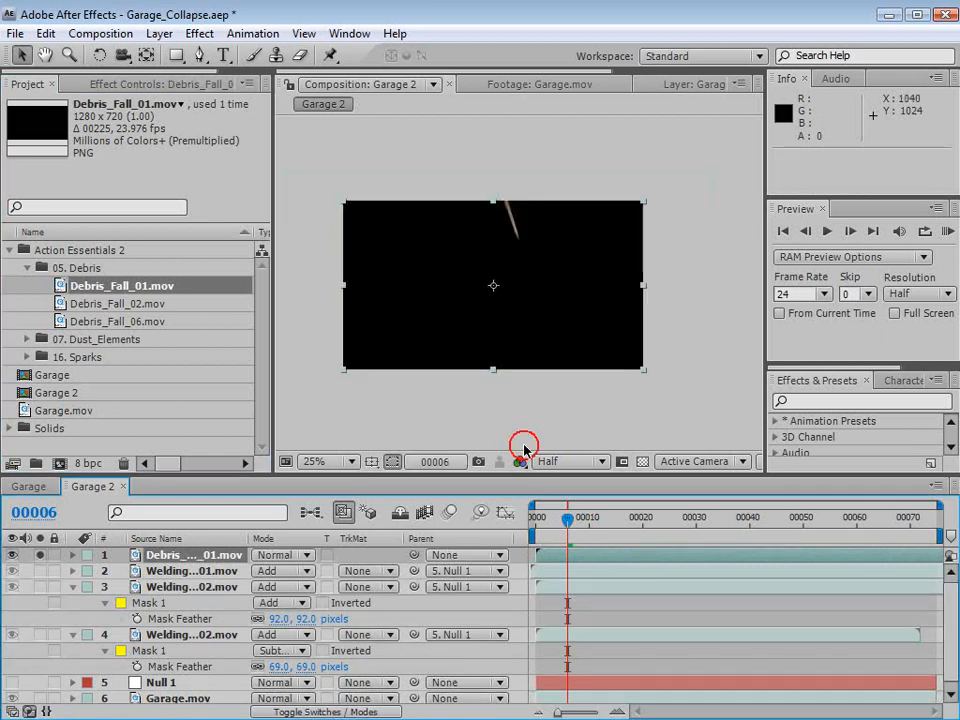
drag(562, 531, 690, 530)
click(43, 554)
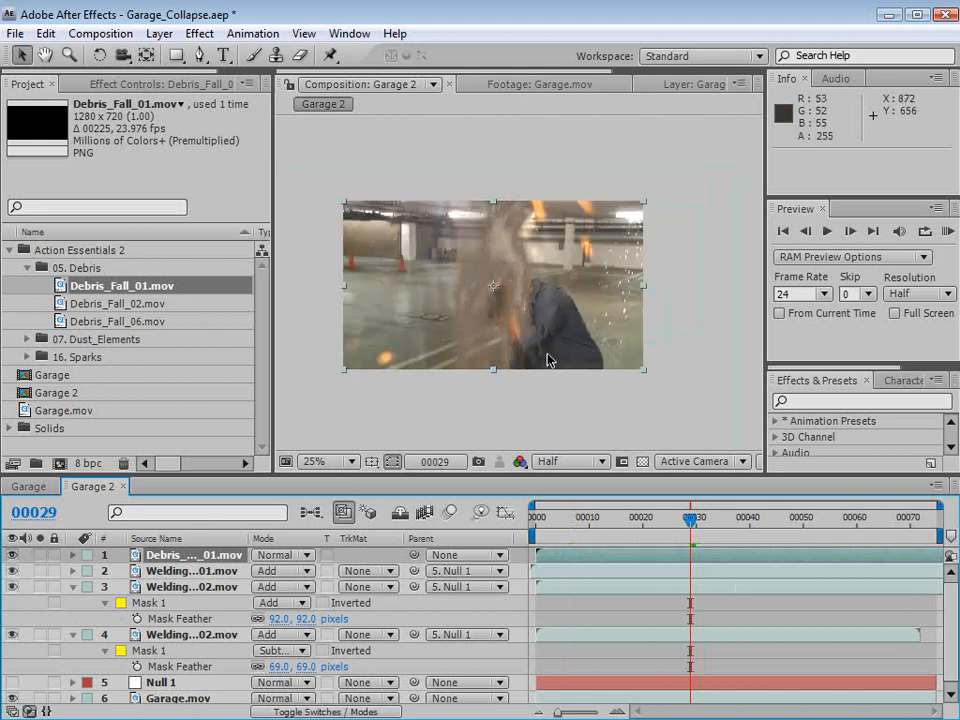
- Tilt Debris_Fall_01 slightly, scale it to 161%, move it to 1140, 420 and parent it to the Garage.mov layer
key(w)
drag(548, 360, 559, 344)
key(v)
drag(658, 351, 747, 389)
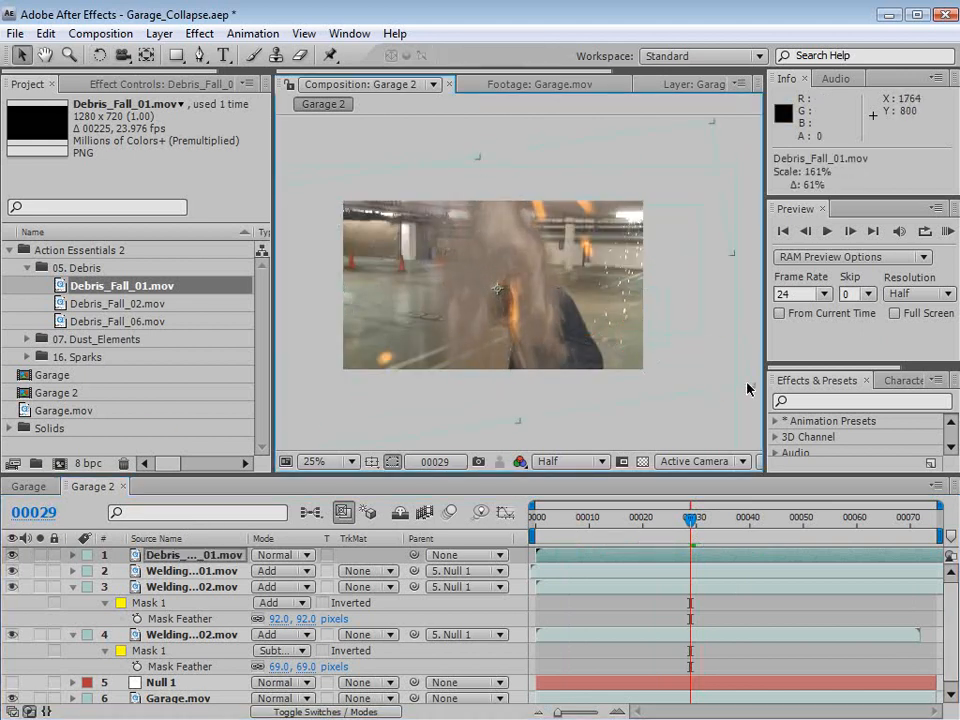
drag(458, 340, 580, 355)
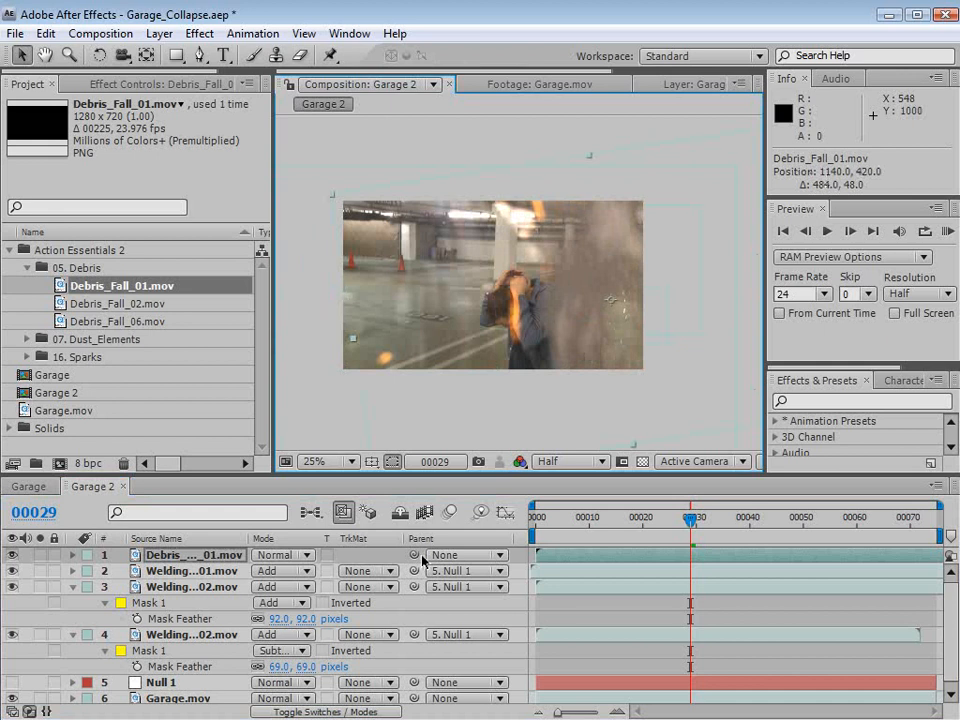
drag(415, 555, 173, 692)
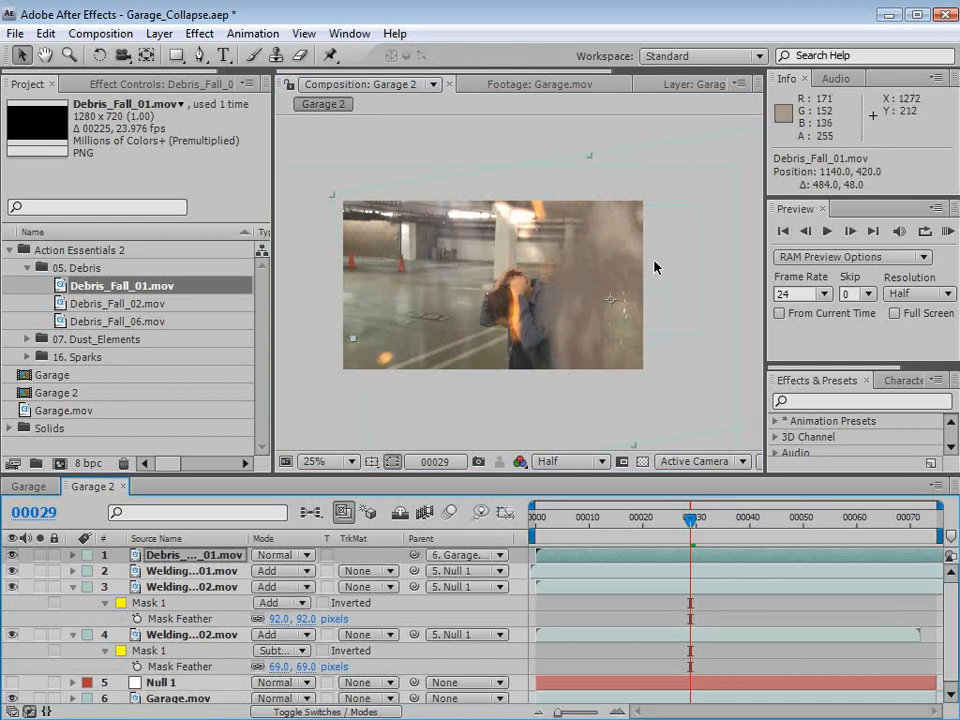
- Apply the Curves effect to Debris_Fall_01 and lower the midpoint of its Red channel curve
click(199, 33)
mouse_move(257, 205)
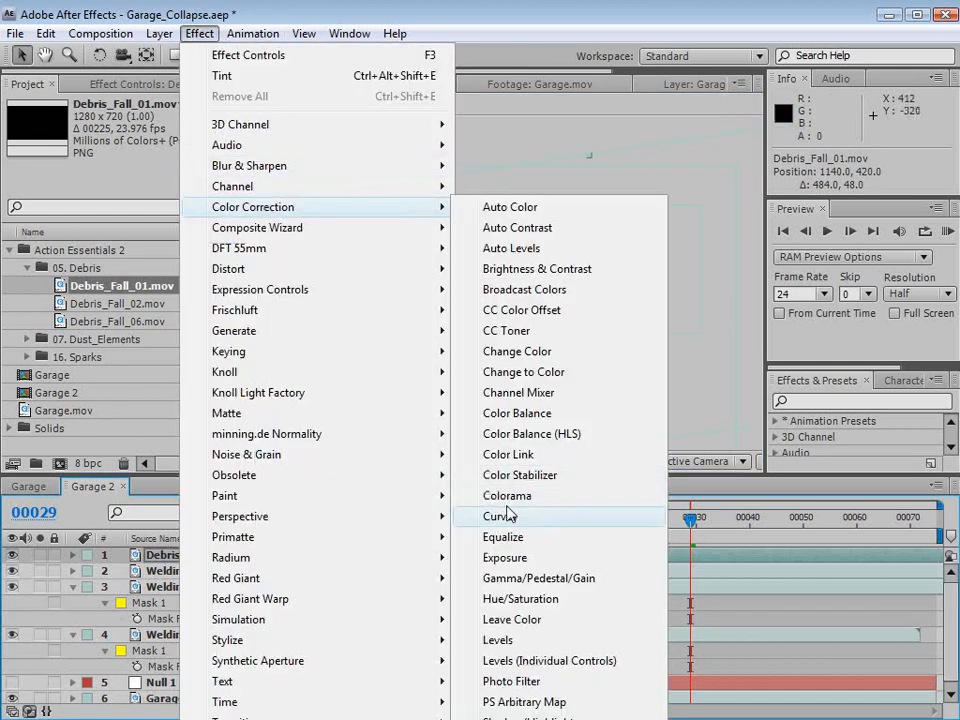
click(500, 516)
scroll(594, 312, down, 2)
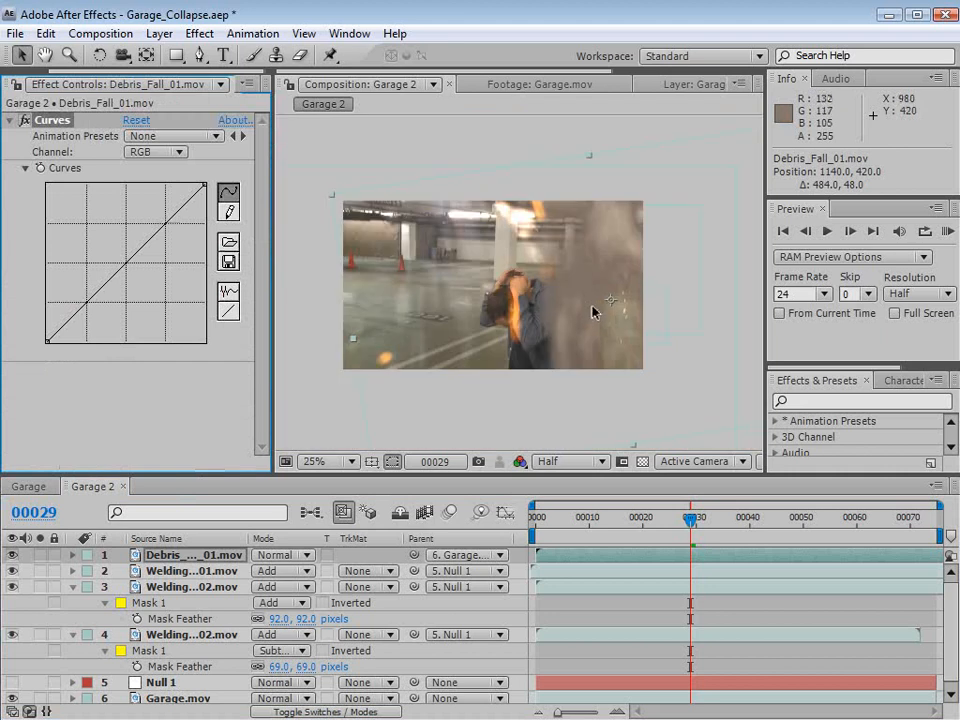
click(155, 151)
click(160, 177)
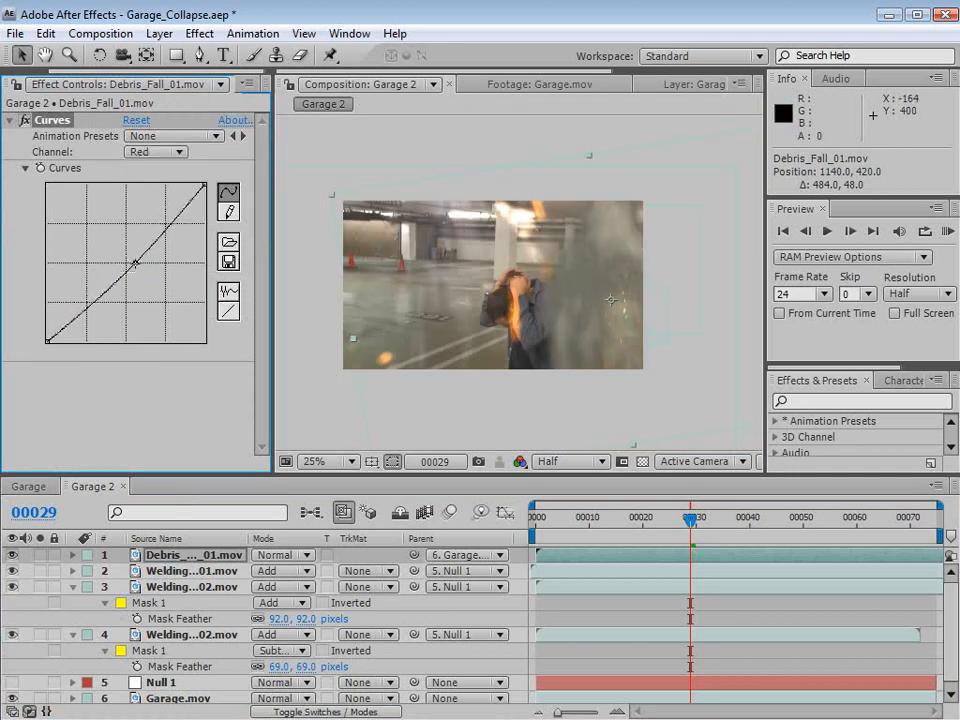
mouse_move(687, 525)
mouse_down()
mouse_move(645, 522)
mouse_move(753, 522)
mouse_move(694, 522)
mouse_up()
- Slightly raise a second colour channel's curve on the debris and lift the RGB curve's midpoint to brighten it
click(157, 152)
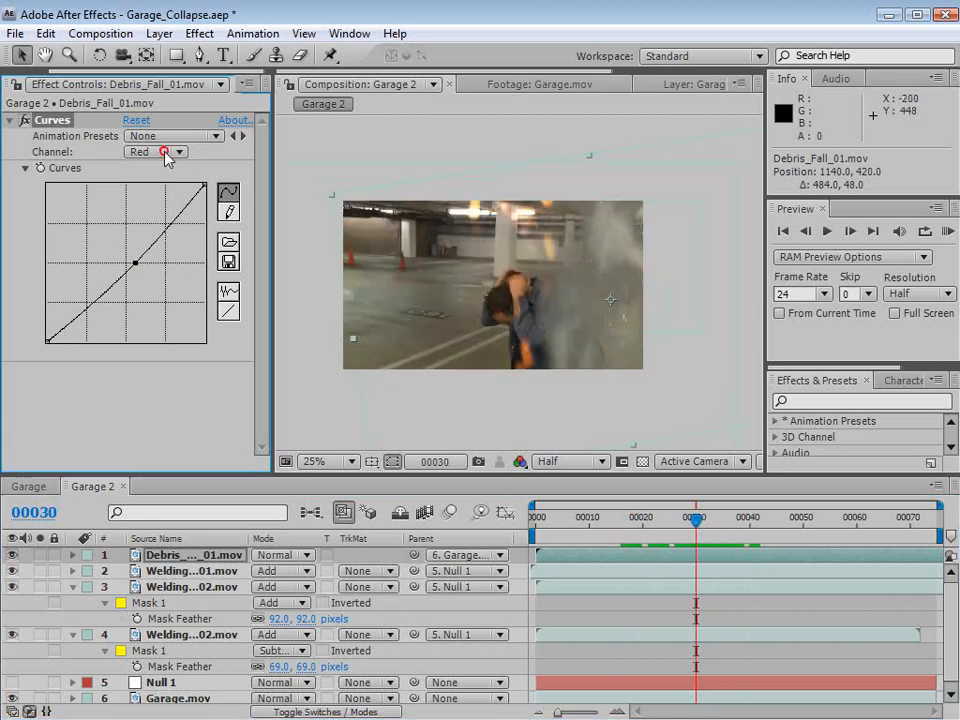
click(163, 211)
mouse_move(144, 258)
mouse_down()
mouse_move(129, 249)
mouse_move(142, 252)
mouse_up()
click(159, 138)
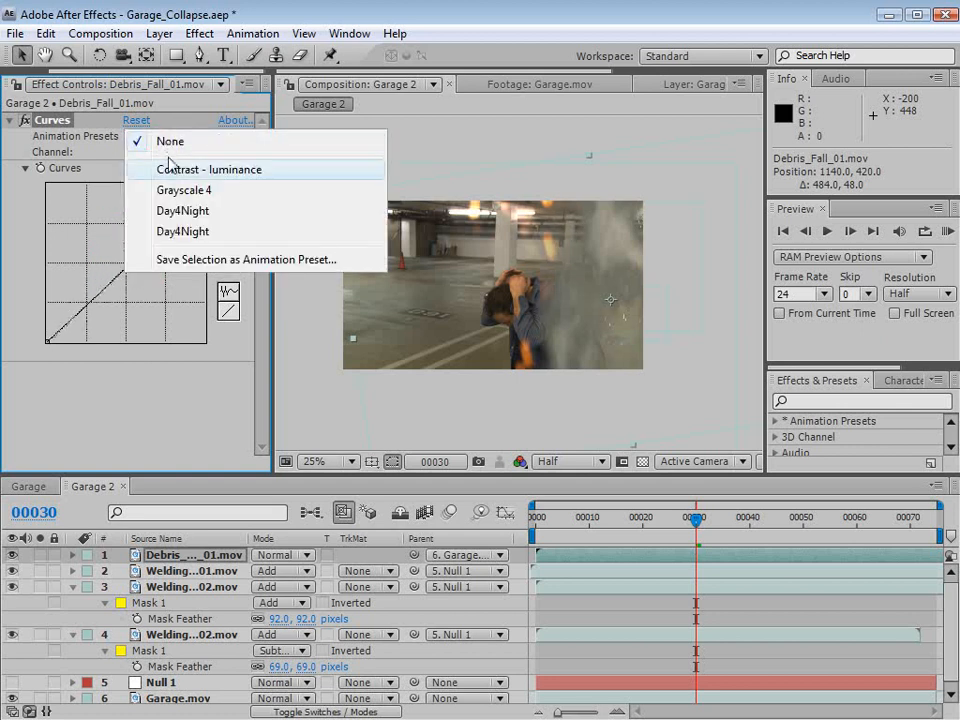
click(164, 144)
click(164, 148)
click(152, 69)
drag(120, 267, 116, 243)
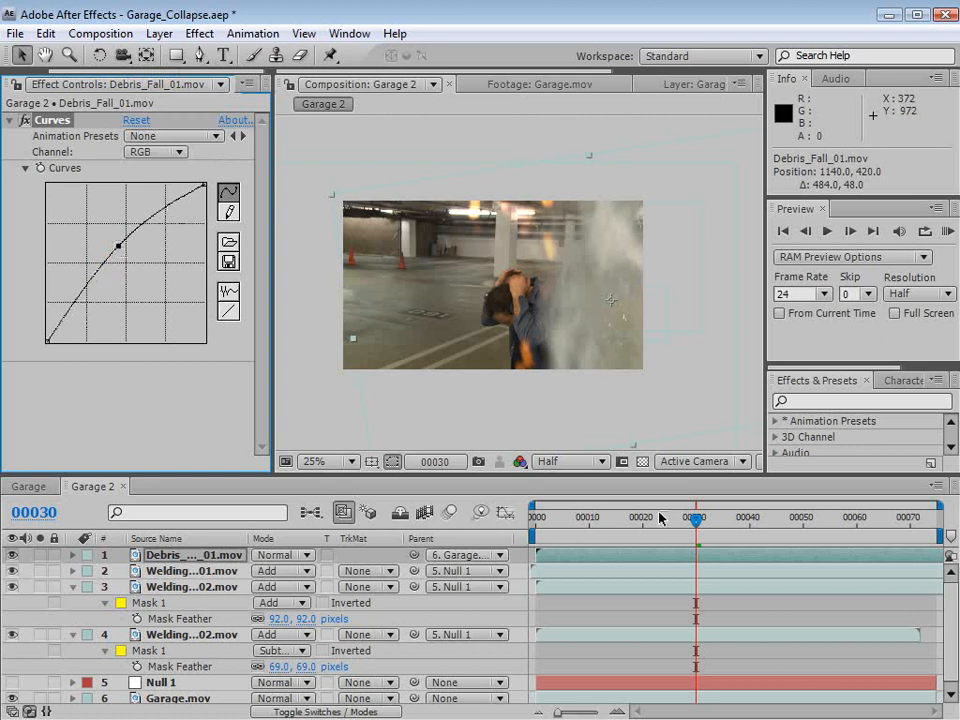
- Time-stretch the Debris_Fall_01 layer with a stretch factor of 50%, holding the layer in-point
drag(660, 517, 660, 545)
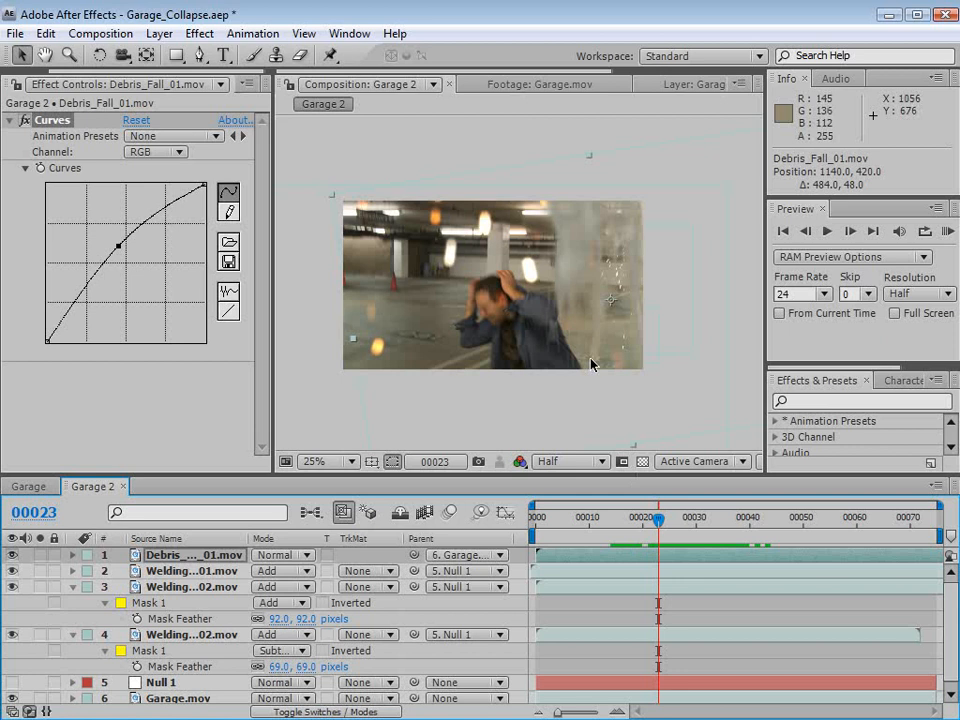
right_click(551, 322)
click(159, 33)
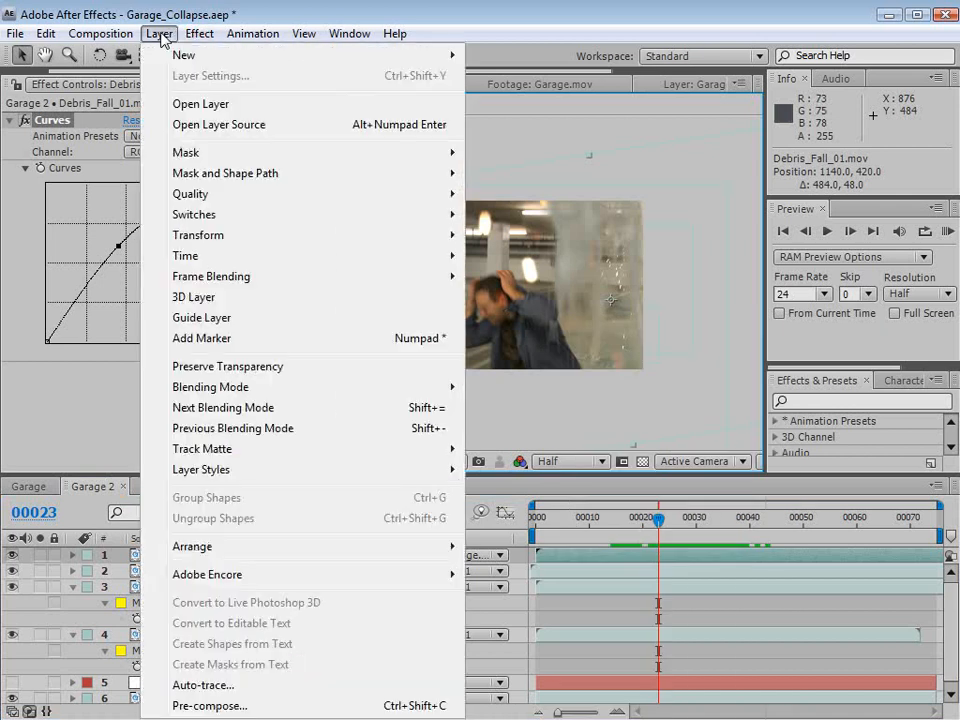
mouse_move(159, 33)
mouse_move(236, 255)
click(527, 297)
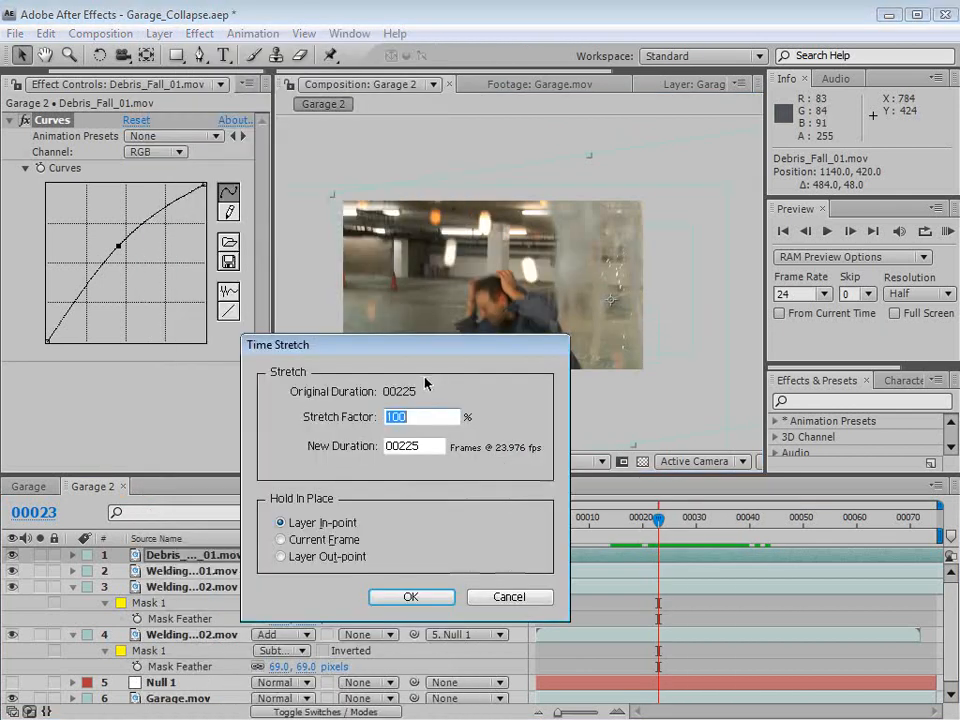
text(50)
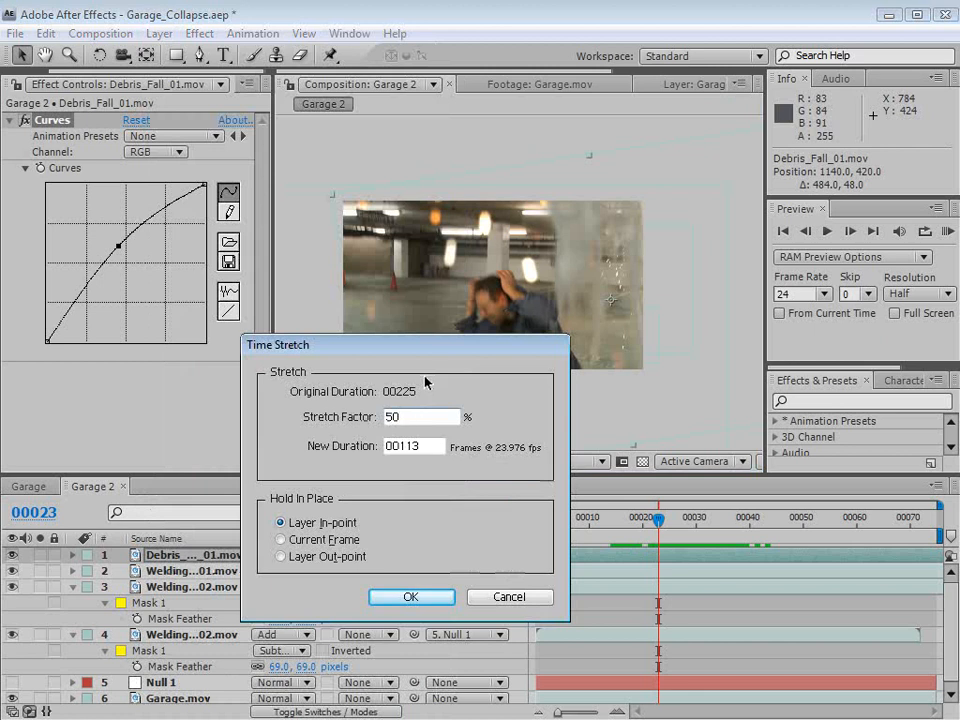
click(411, 596)
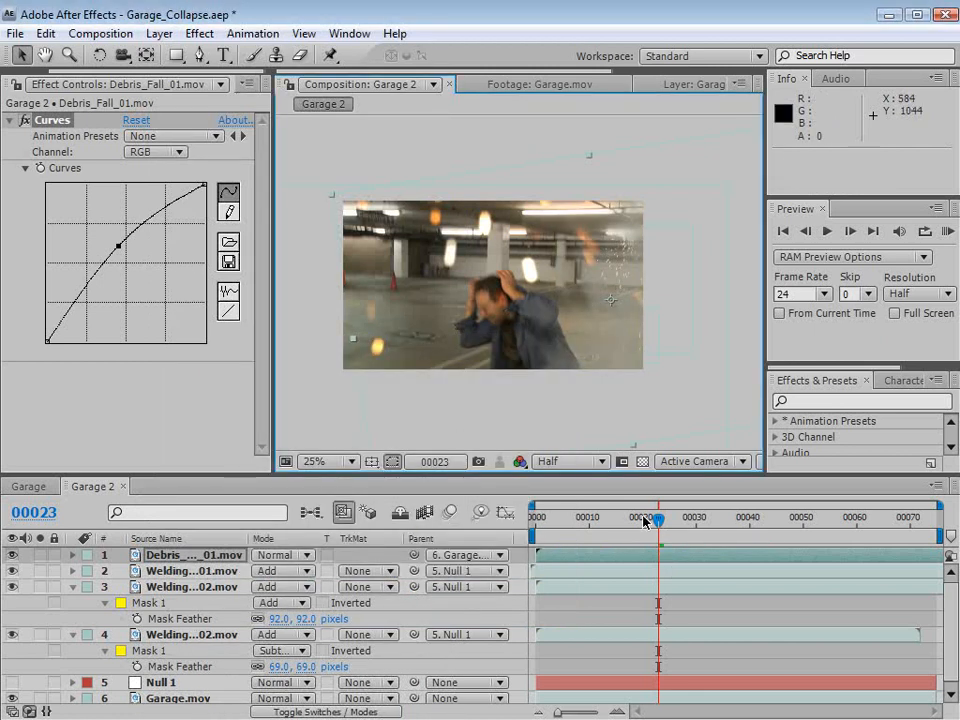
- Reposition Debris_Fall_01 to about 1092, 312 while checking its fall at several frames up to frame 16
drag(658, 518, 588, 519)
drag(584, 340, 559, 317)
mouse_move(630, 530)
mouse_down()
mouse_move(615, 519)
mouse_move(636, 519)
mouse_move(604, 519)
mouse_move(630, 538)
mouse_move(647, 532)
mouse_up()
drag(582, 373, 593, 369)
drag(646, 524, 621, 528)
- Add Debris_Fall_02.mov as the top layer, enlarge it beyond the frame and slide it 20 frames earlier
click(30, 86)
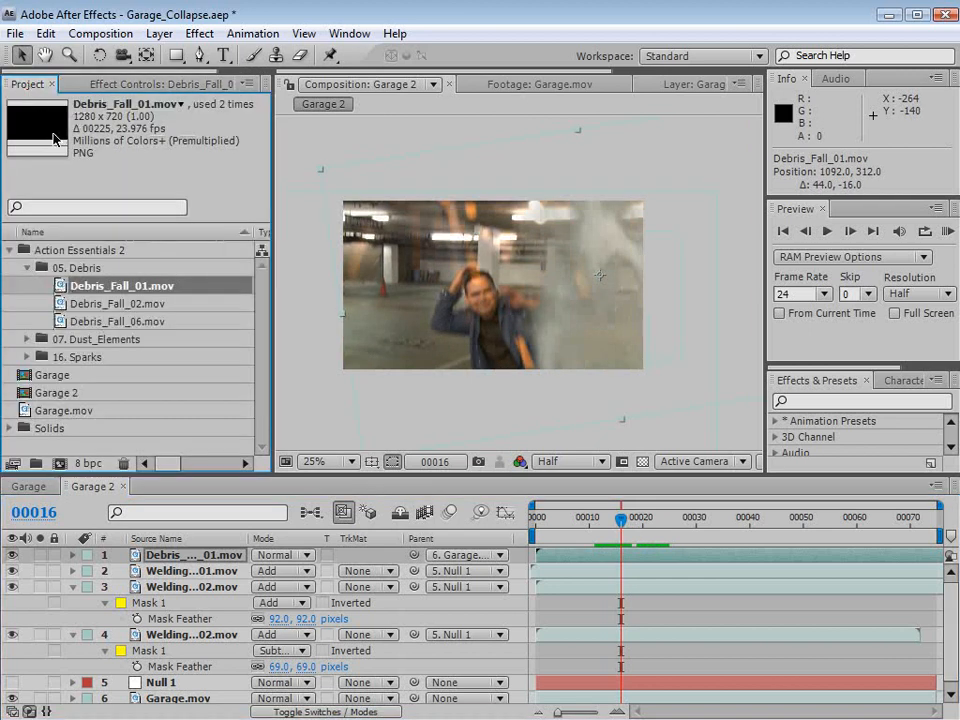
drag(100, 302, 478, 285)
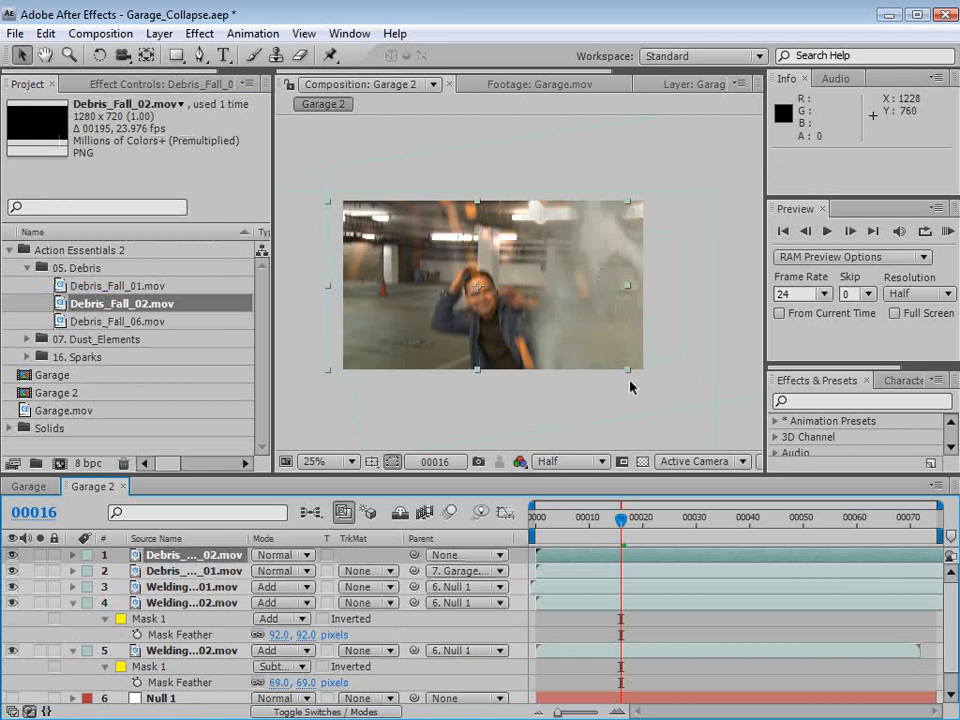
drag(628, 371, 688, 405)
drag(675, 555, 648, 555)
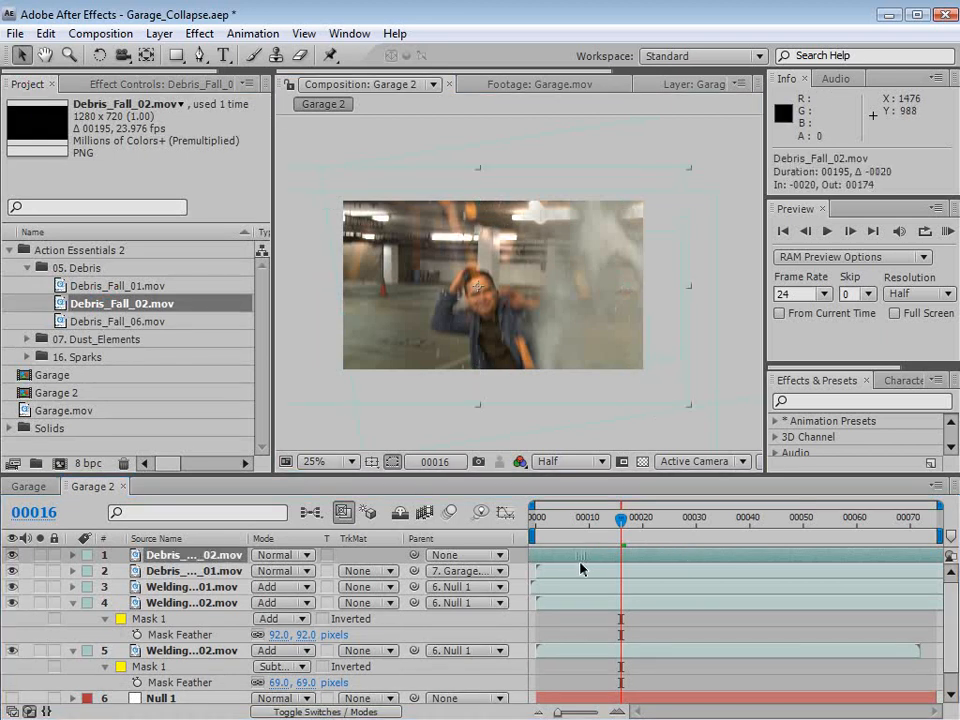
- Move Debris_Fall_02 sideways to about 704, 360 and time-stretch it with a stretch factor of 50%, holding the layer in-point
drag(451, 300, 484, 300)
click(160, 33)
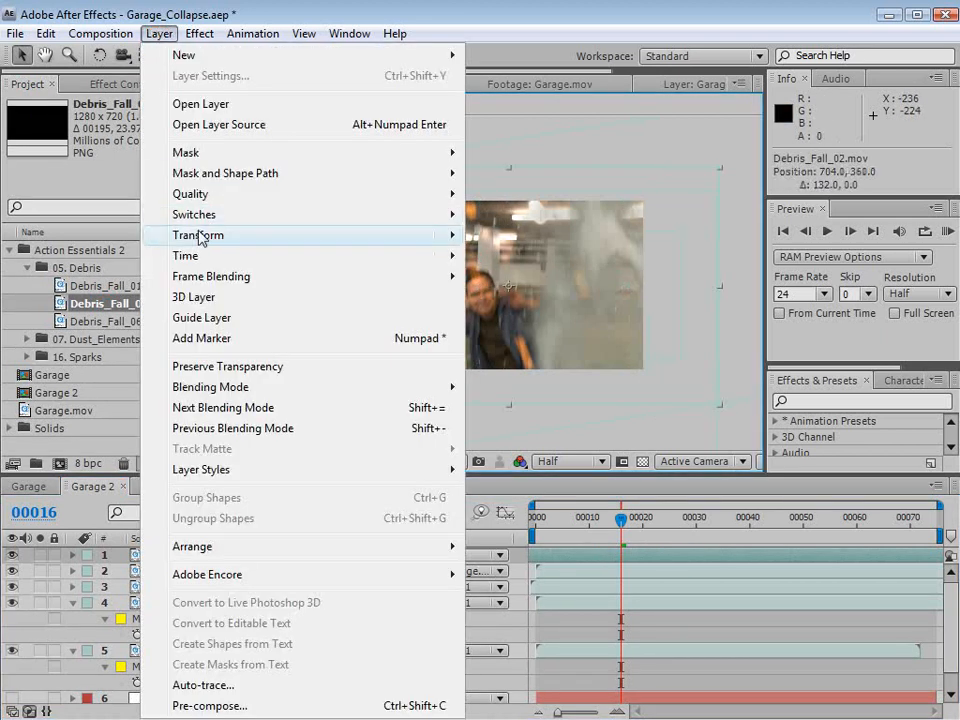
mouse_move(200, 256)
click(476, 298)
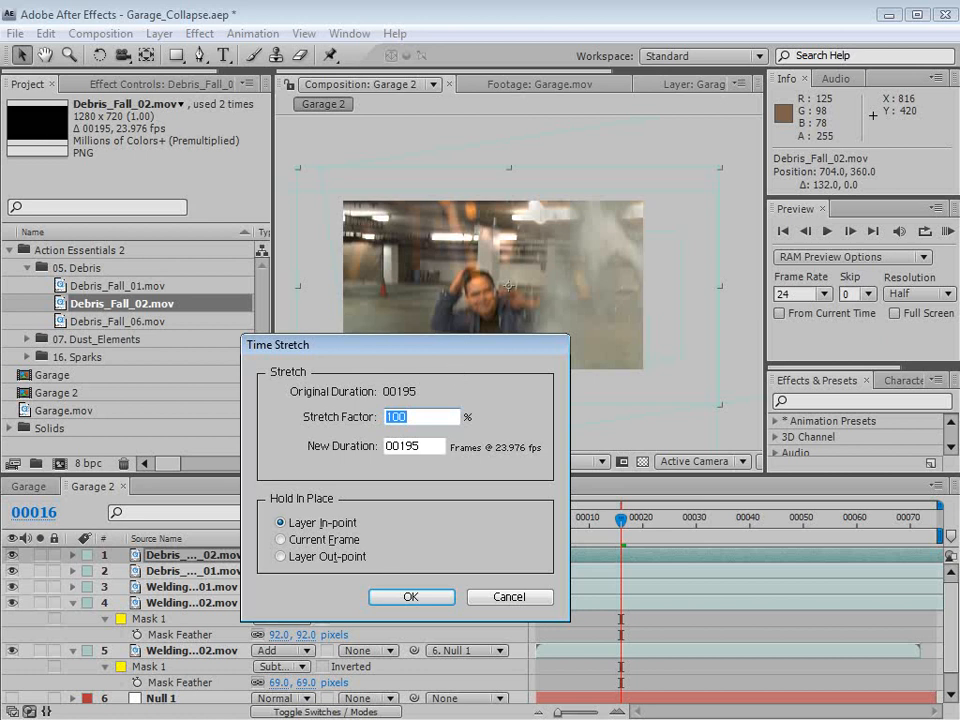
text(50)
key(Return)
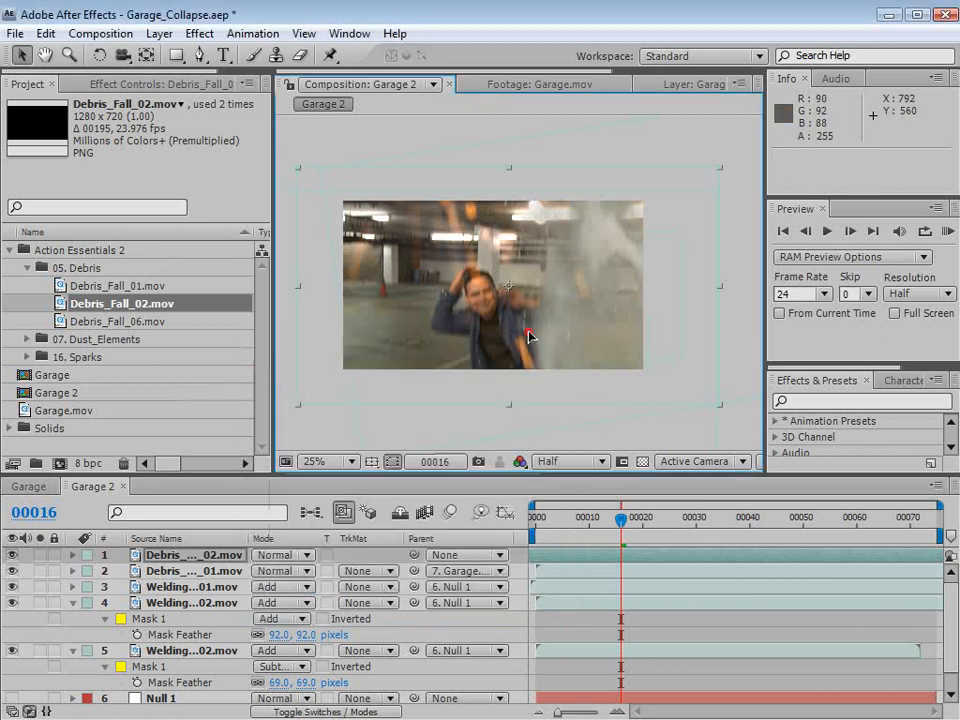
- Reposition Debris_Fall_02 to about 748, 380, checking how it lines up with the shot at frame 19
drag(530, 337, 541, 342)
mouse_move(636, 520)
mouse_down()
mouse_move(671, 521)
mouse_move(636, 524)
mouse_up()
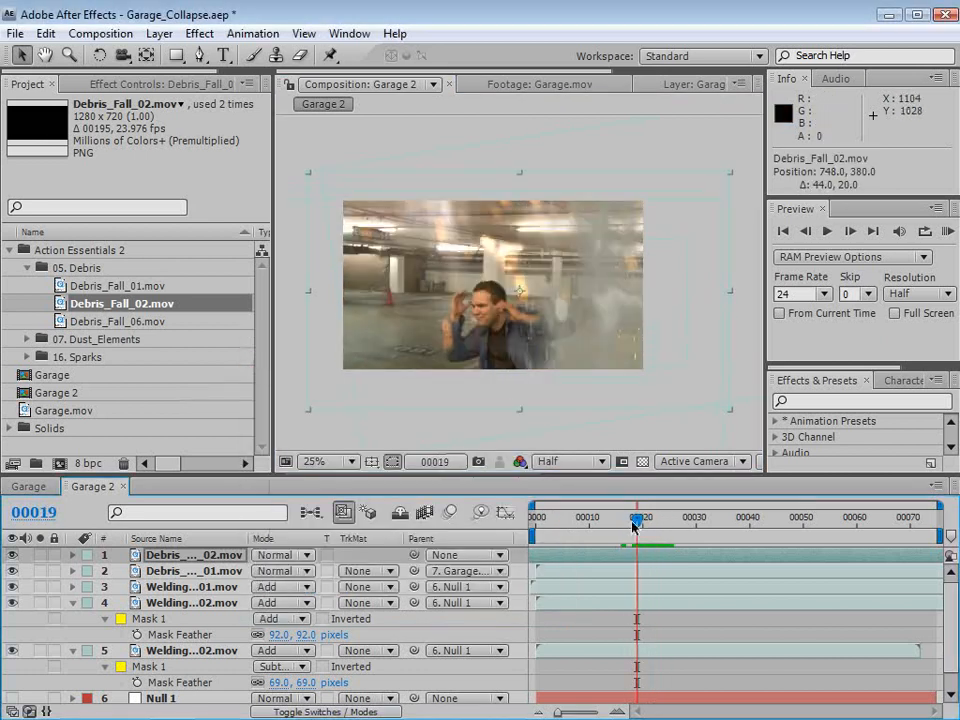
drag(540, 327, 543, 327)
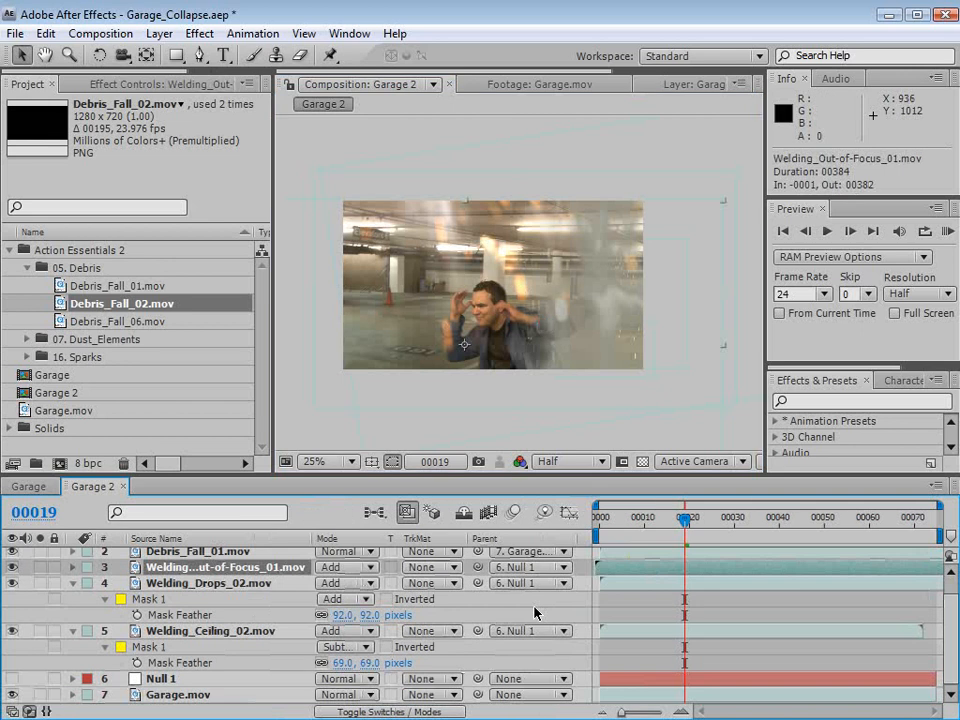
- Move the Welding_Out-of-Focus_01 layer to the top of the stack and check the sparks over the debris up to frame 21
key(space)
drag(274, 611, 274, 631)
drag(228, 590, 228, 550)
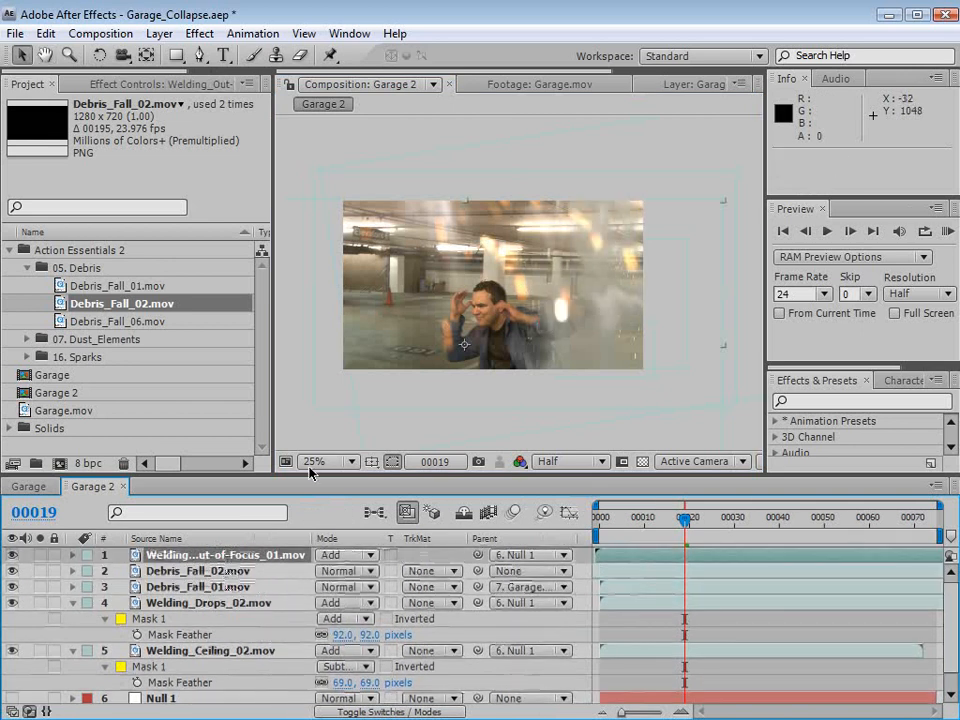
drag(695, 508, 701, 546)
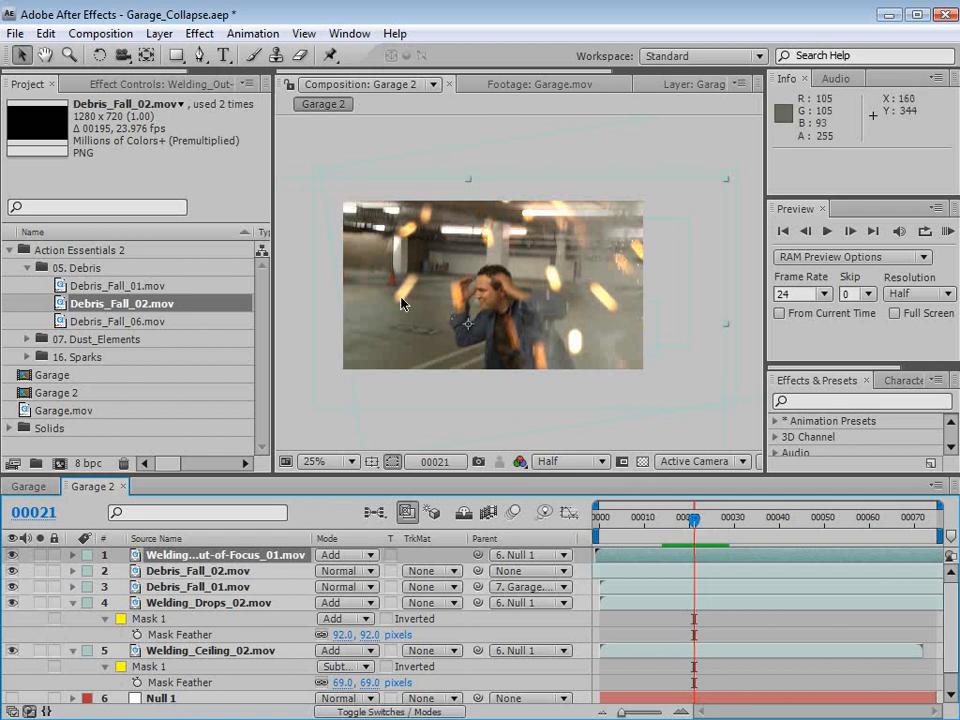
- Add Debris_Fall_06.mov as the top layer, enlarged beyond the frame, shifted 22 frames earlier and positioned at about 284, 388
drag(130, 321, 458, 290)
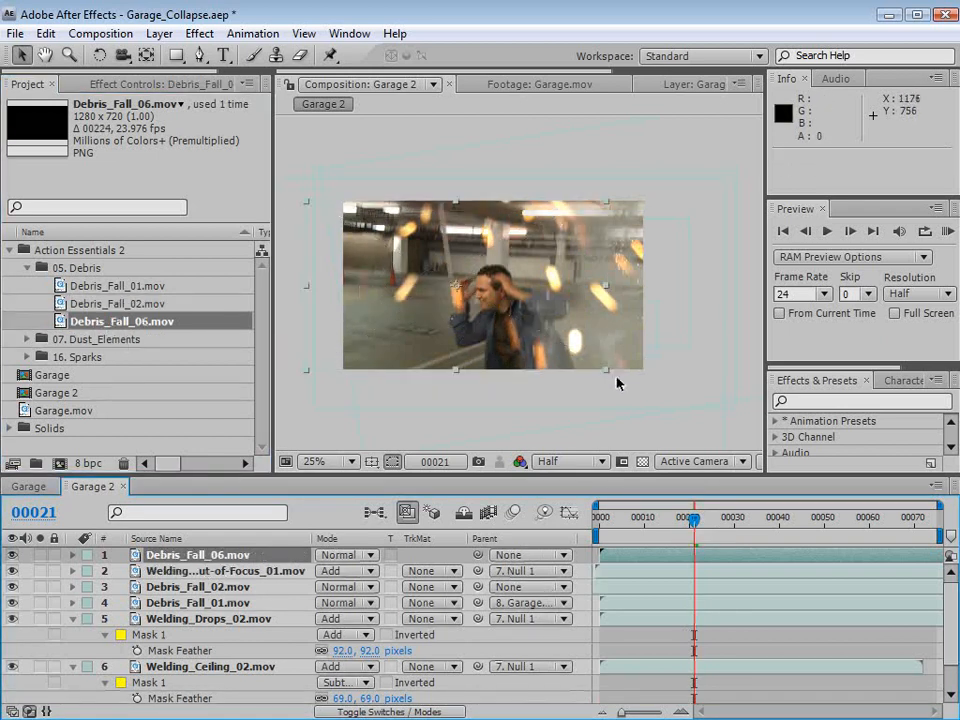
mouse_move(606, 370)
mouse_down()
mouse_move(681, 428)
mouse_move(594, 359)
mouse_up()
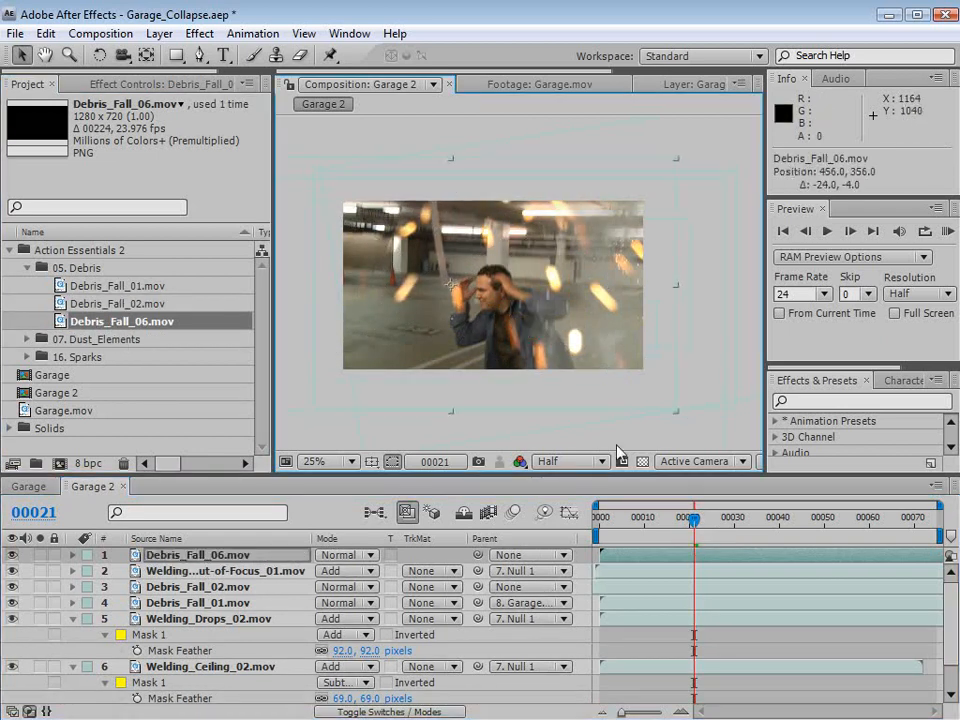
drag(695, 520, 793, 521)
click(752, 561)
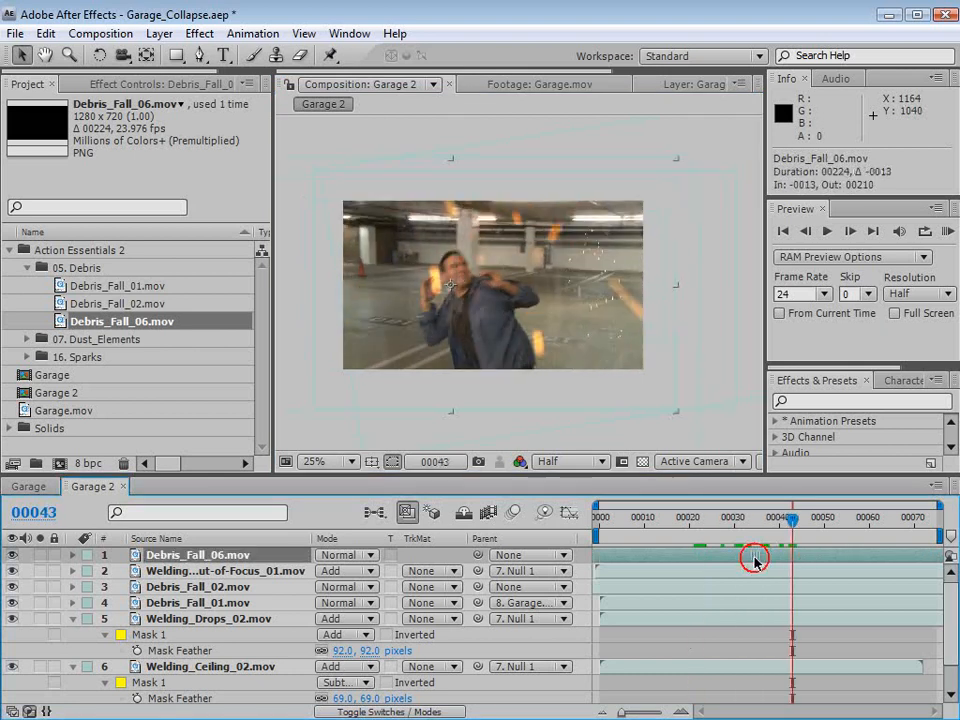
drag(452, 296, 411, 304)
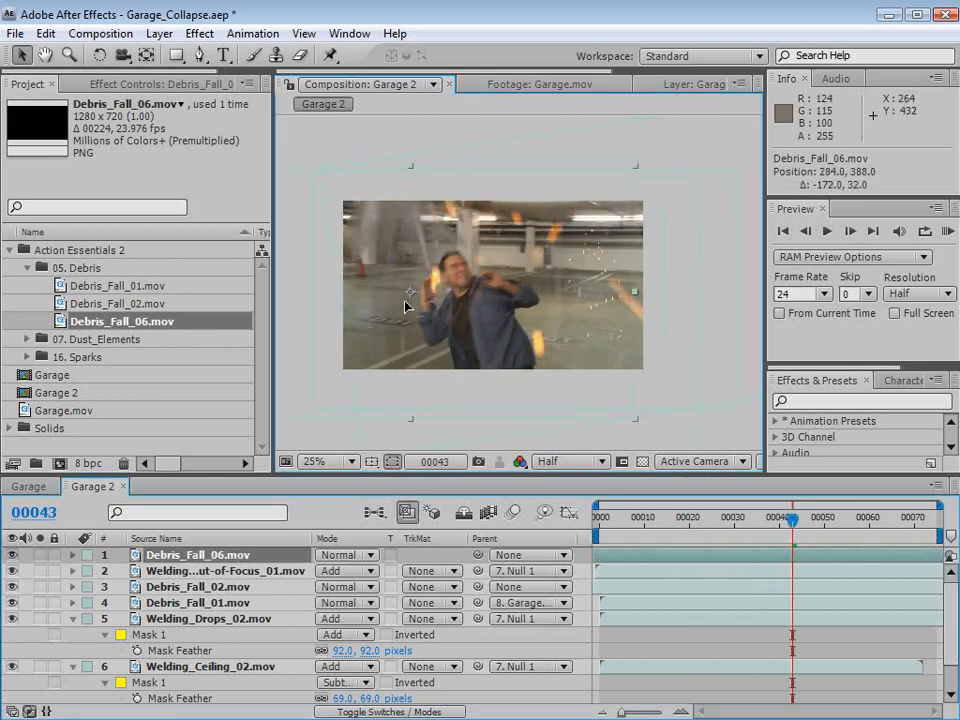
- Copy the Curves effect from Debris_Fall_01 onto Debris_Fall_06 and reposition Debris_Fall_06 to about 256, 432
click(225, 587)
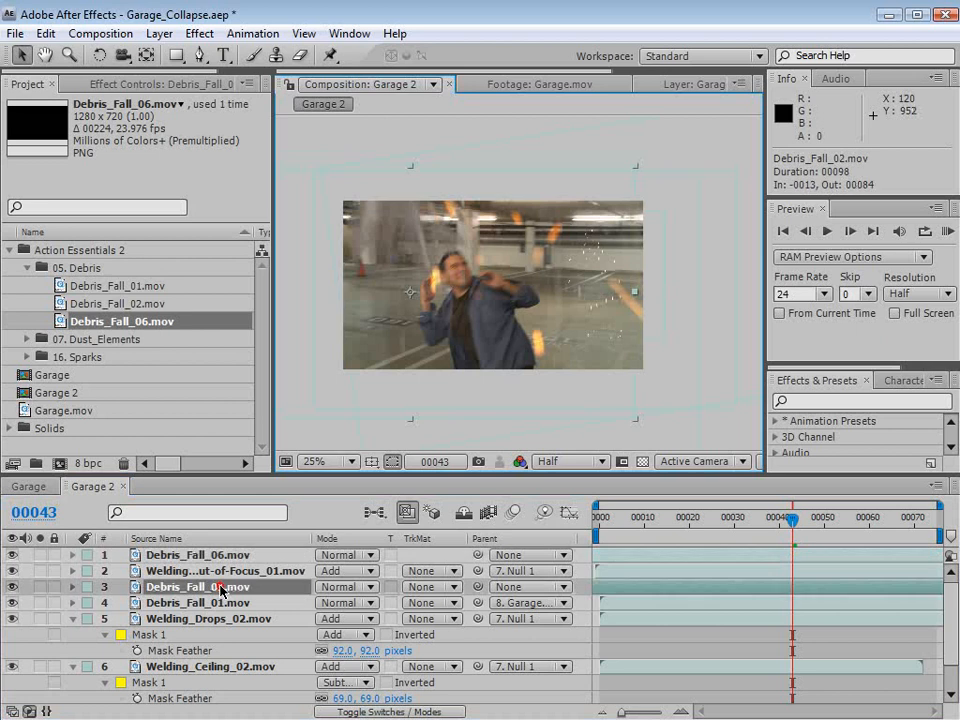
click(200, 603)
click(107, 84)
click(58, 121)
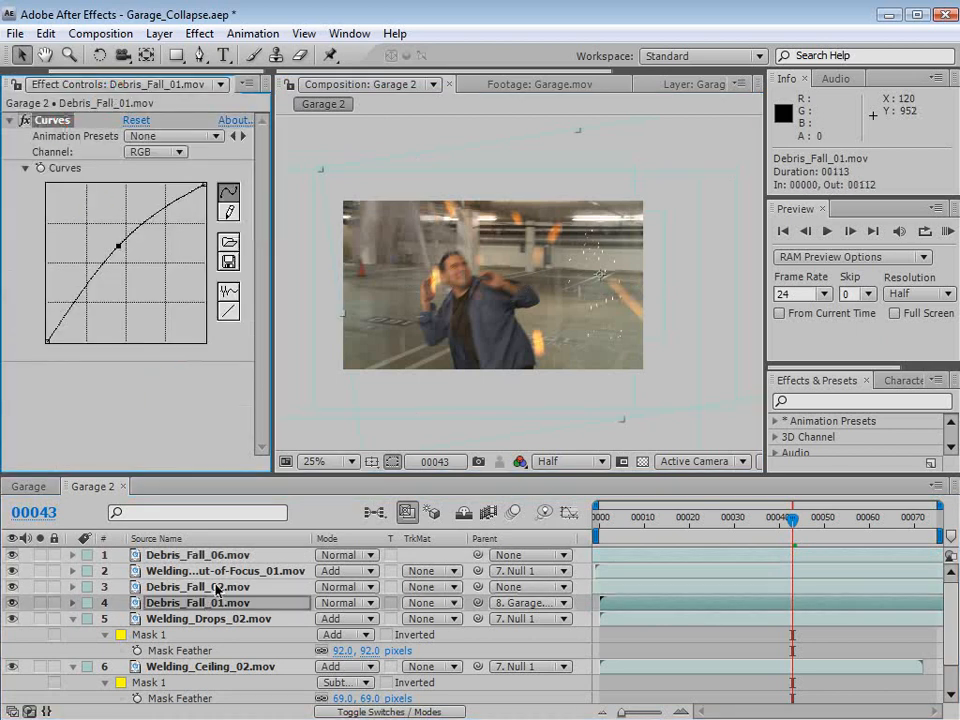
click(205, 555)
click(46, 34)
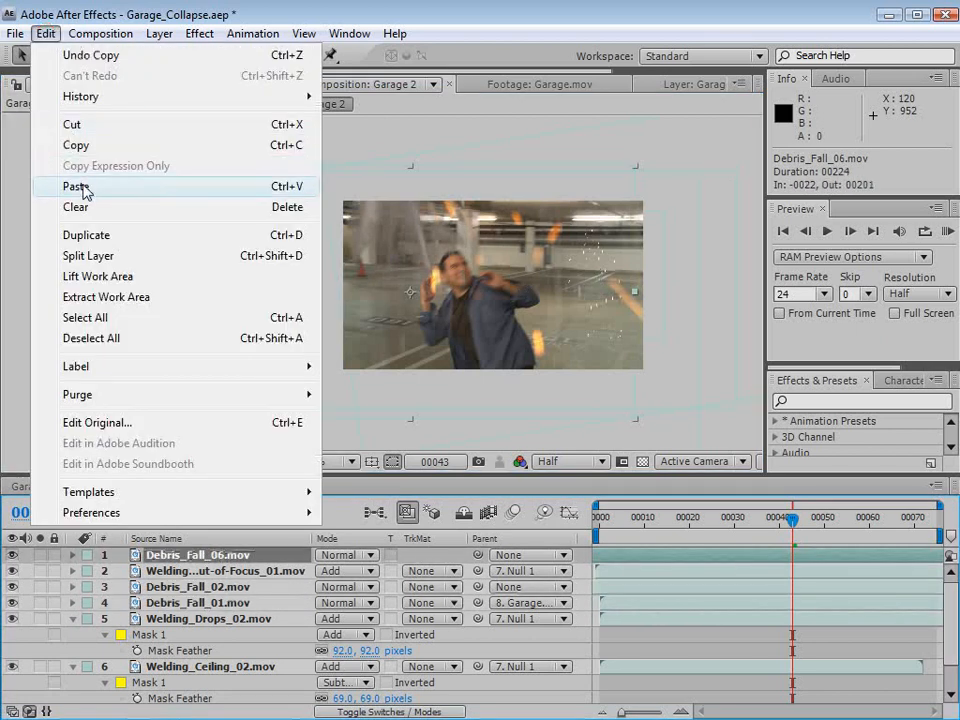
click(77, 187)
drag(407, 285, 400, 296)
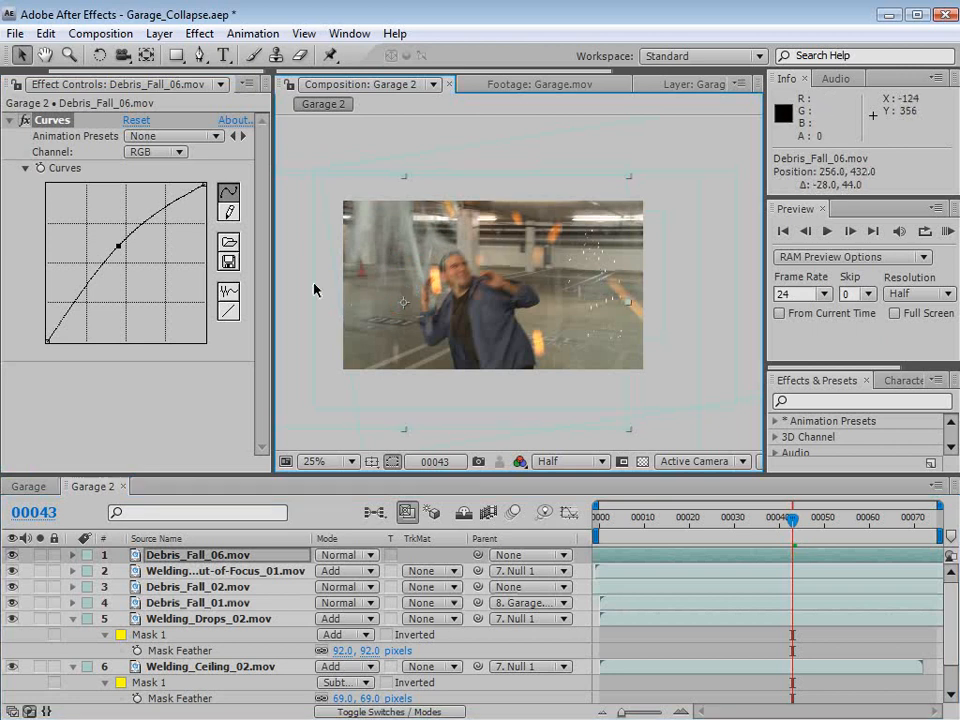
- Slightly lower the midpoint of the Red channel curve on Debris_Fall_06
click(157, 152)
click(159, 176)
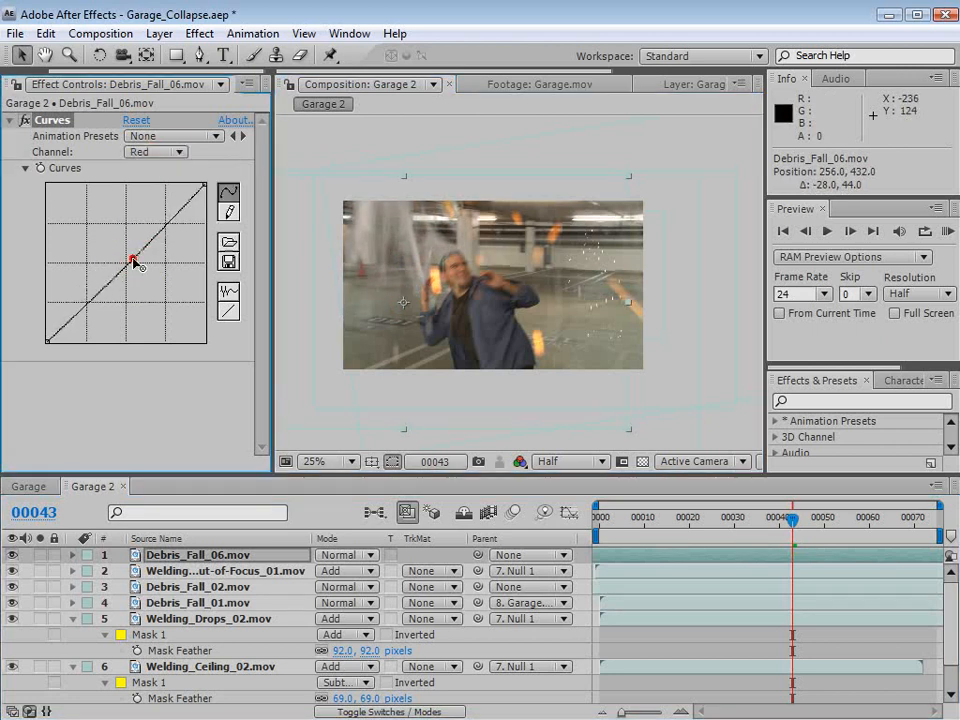
drag(133, 260, 135, 260)
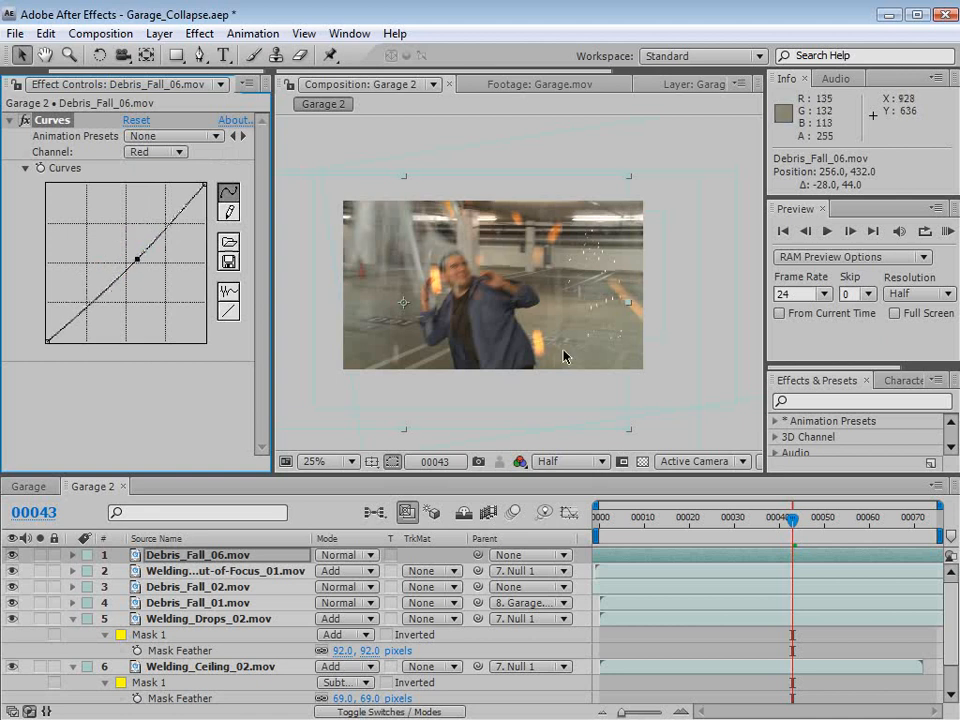
- Nudge Debris_Fall_06 slightly sideways and parent it to Null 1, checking the composite back to frame 20
drag(428, 300, 420, 302)
drag(478, 554, 182, 681)
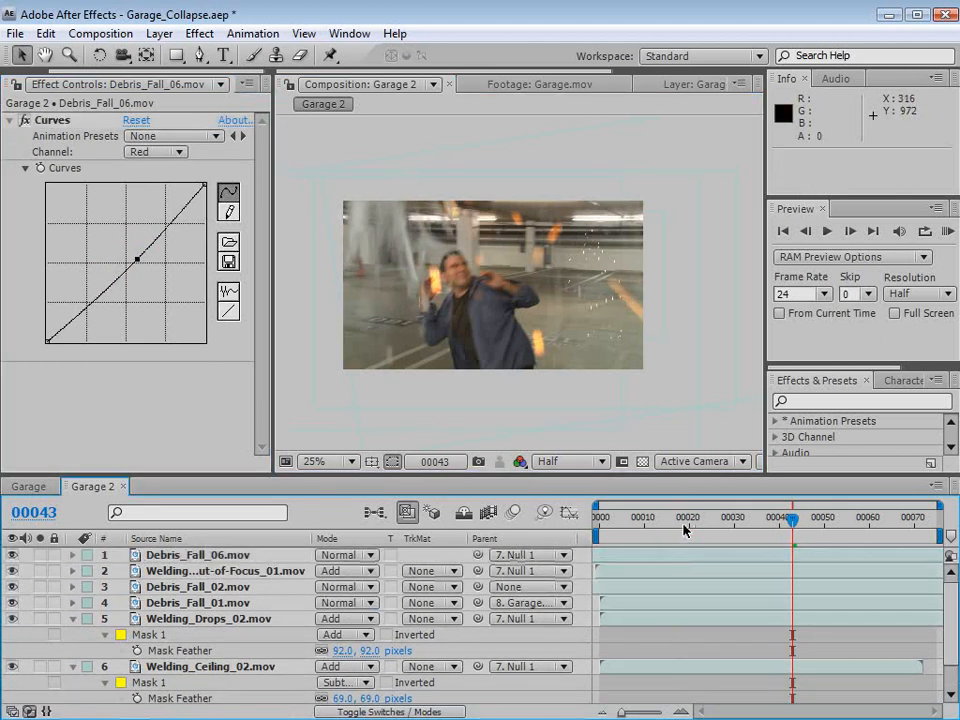
drag(715, 518, 689, 520)
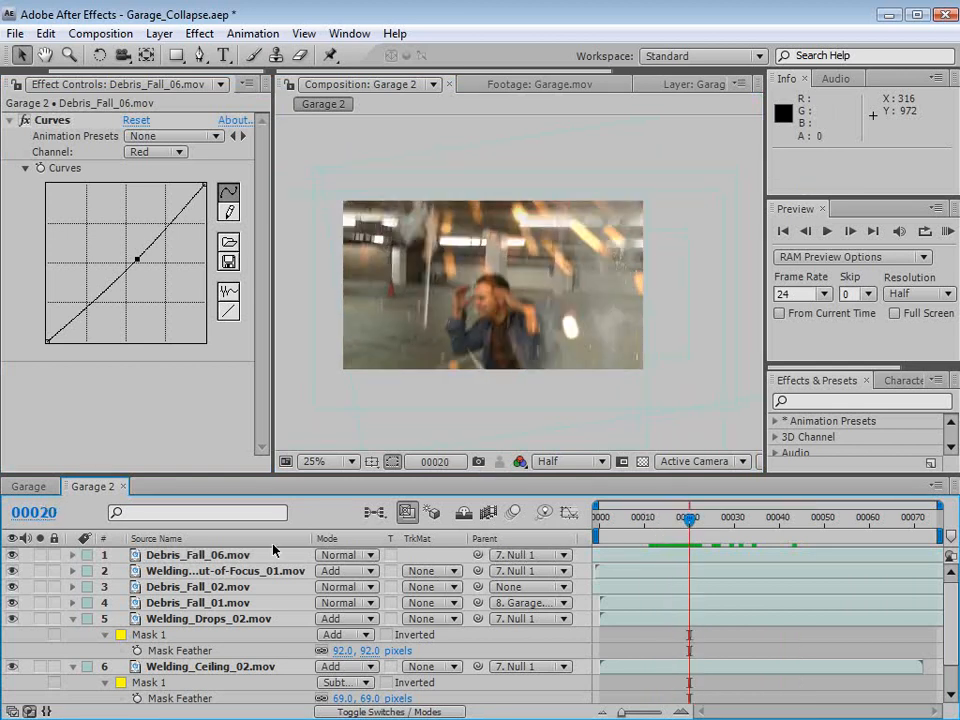
- Speed up the Debris_Fall_06 layer with Time Stretch, holding the layer in-point
click(238, 558)
click(158, 33)
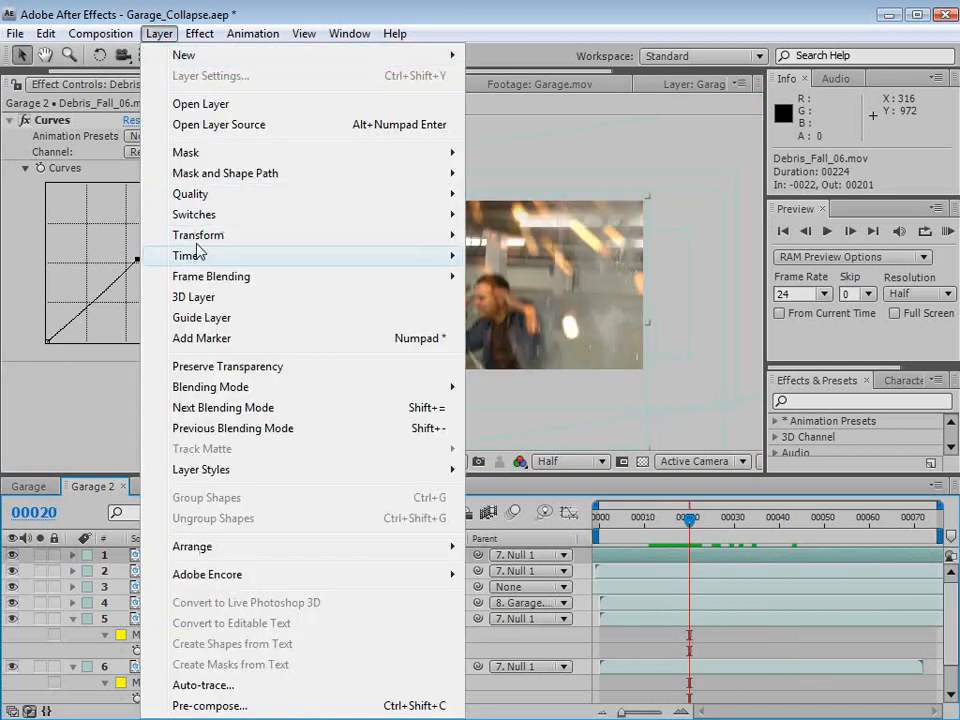
mouse_move(200, 255)
click(529, 297)
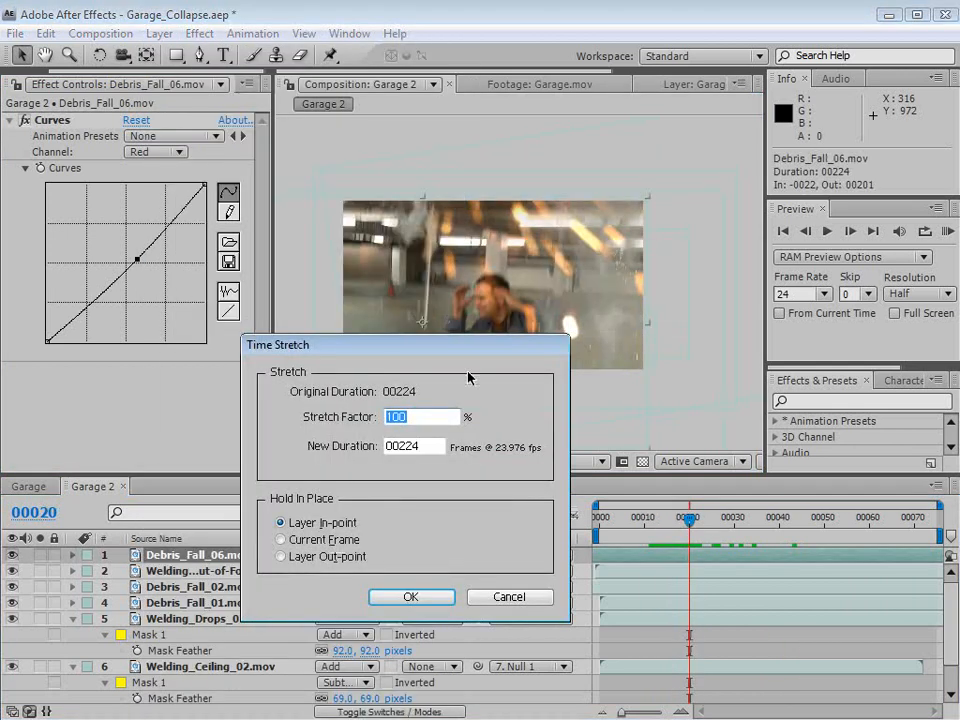
click(410, 597)
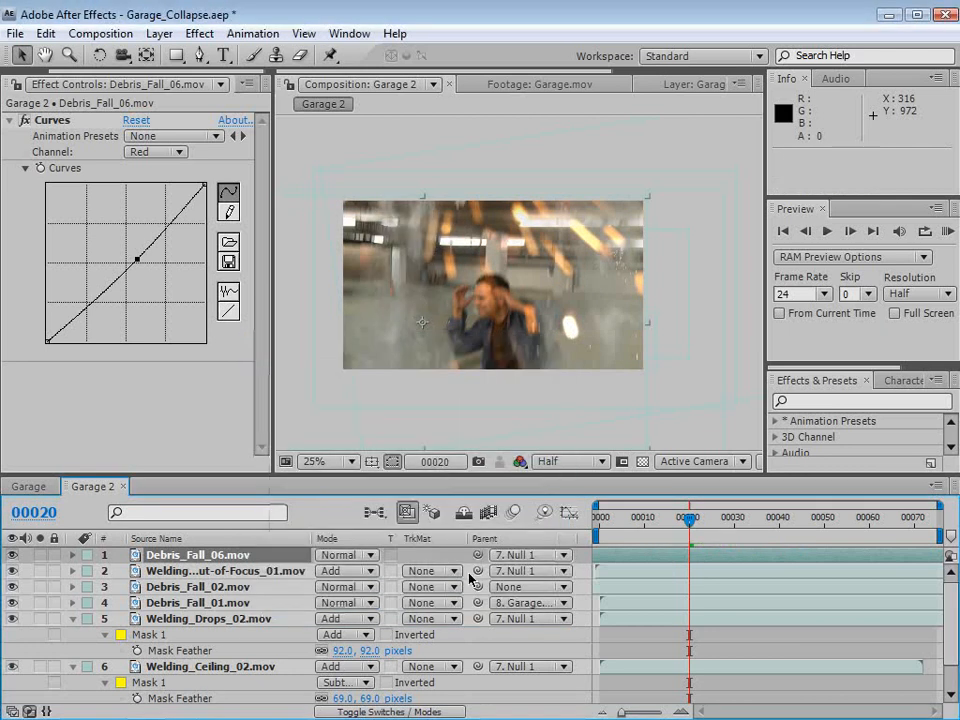
- Raise Debris_Fall_06 to about 59.3, -154.3 at frame 18 and check its fall at other frames down to frame 13
mouse_move(689, 518)
mouse_down()
mouse_move(636, 530)
mouse_move(654, 550)
mouse_move(650, 525)
mouse_move(692, 521)
mouse_move(680, 525)
mouse_up()
drag(382, 255, 386, 238)
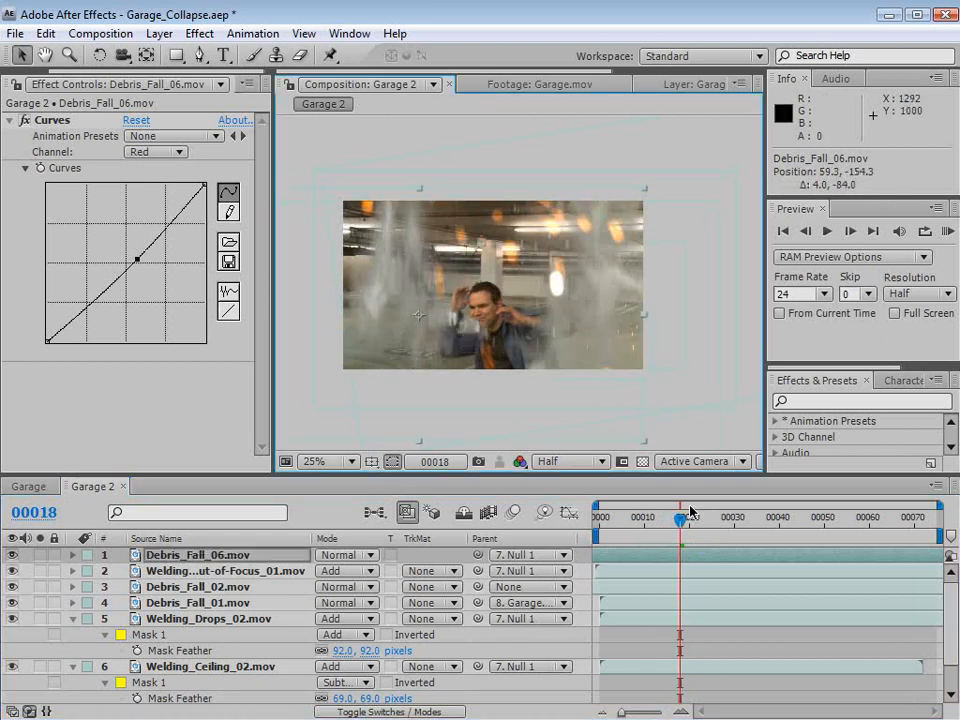
drag(680, 518, 653, 531)
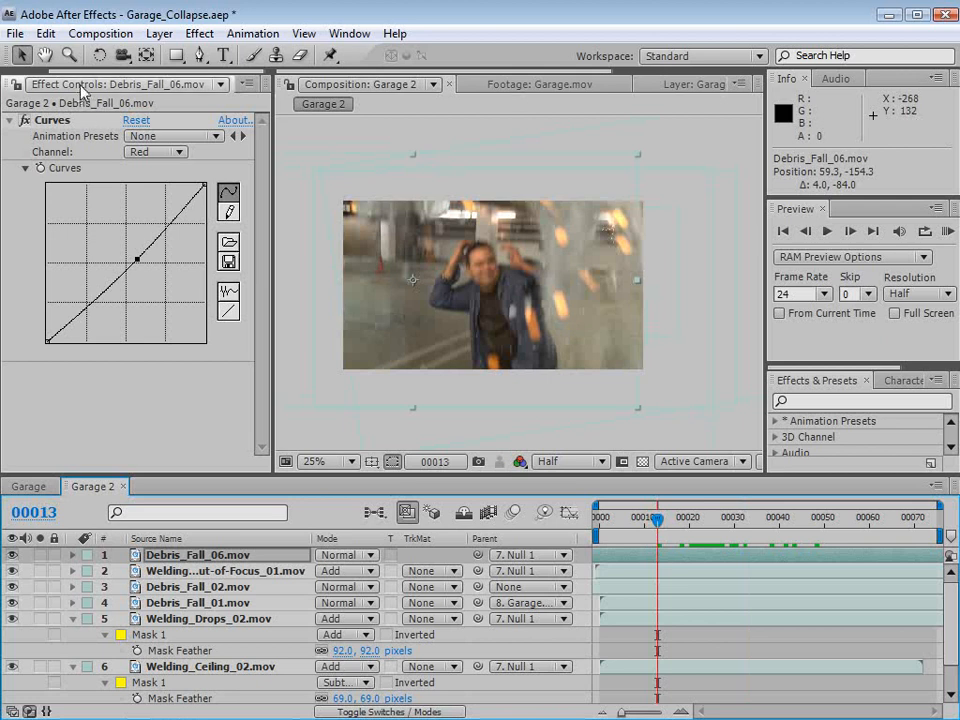
- Add Dust_Wave_01.mov from the 07. Dust_Elements folder as the top layer, low in the frame, and scale it to 118%
click(22, 86)
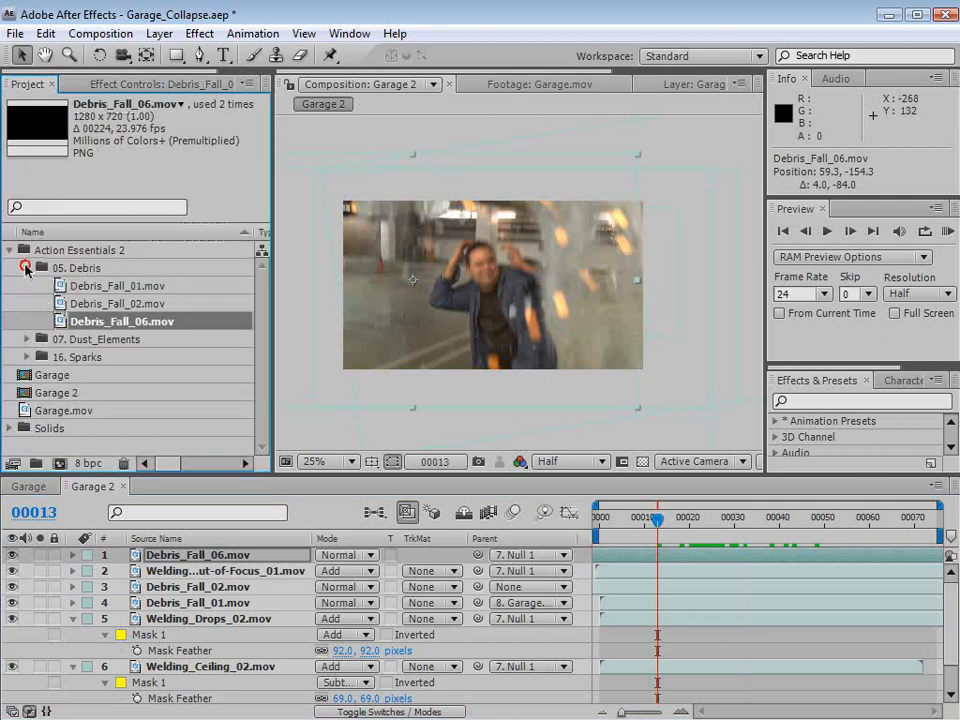
click(26, 268)
click(26, 286)
drag(96, 304, 493, 339)
drag(645, 261, 692, 343)
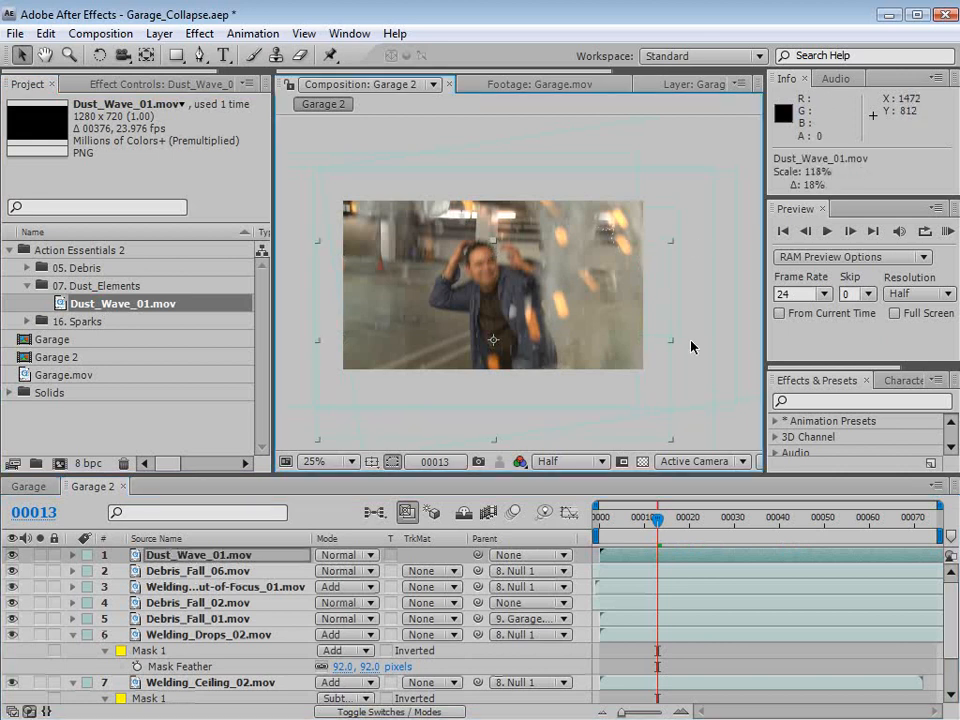
- Reposition Dust_Wave_01 to about 628, 540 while checking the rising dust at several frames up to frame 39
drag(657, 518, 731, 523)
drag(489, 349, 486, 337)
click(679, 519)
drag(679, 519, 775, 519)
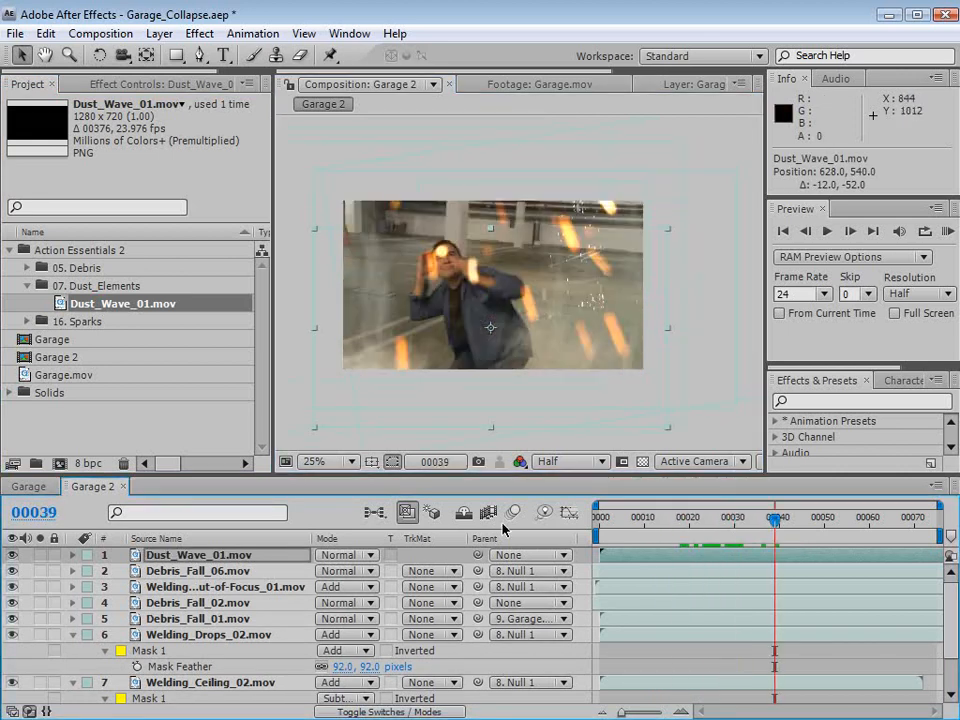
- Parent Dust_Wave_01 to Null 1 and raise it to about 535.3, 78, checking the dust between several frames around 40
drag(477, 561, 182, 679)
drag(647, 519, 797, 519)
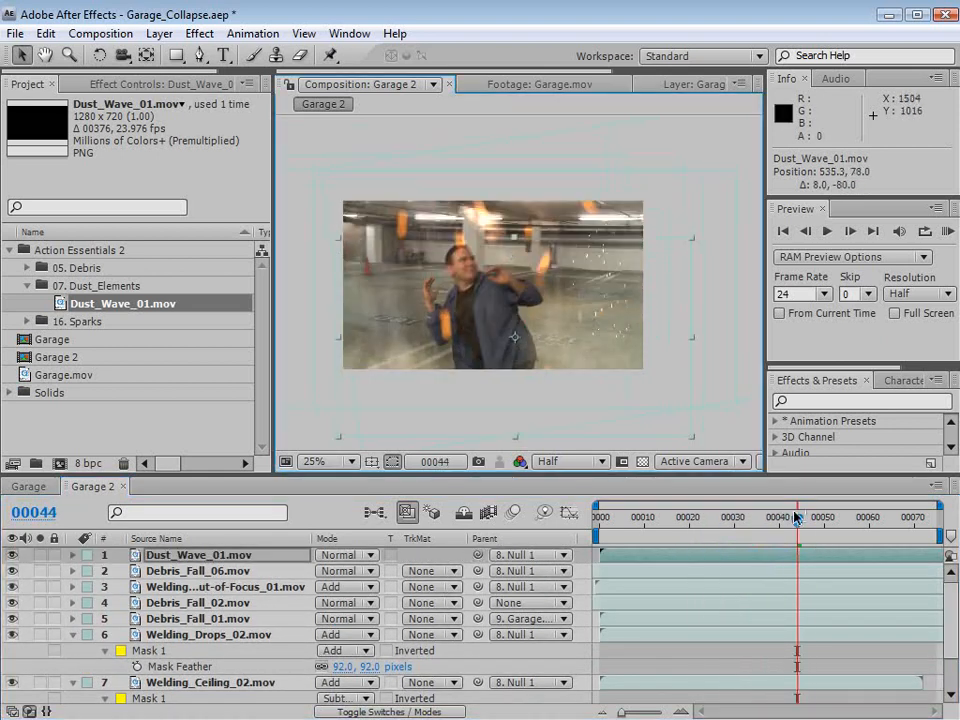
click(731, 519)
drag(731, 519, 777, 511)
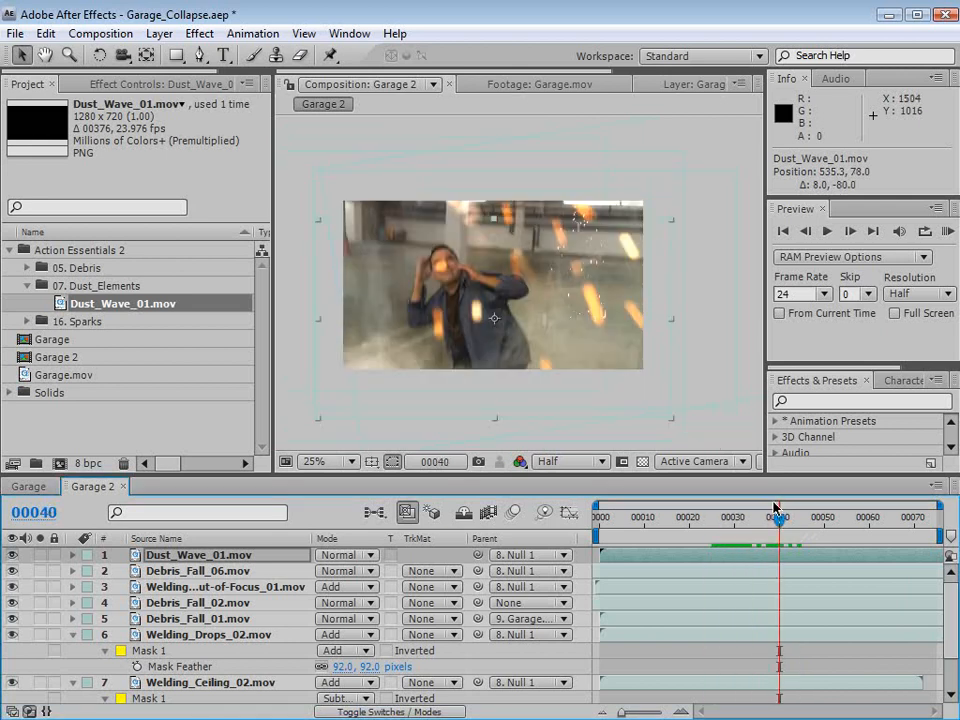
- Examine the enlarged composition frame by frame from frame 40 to 44 to see how the dust and debris blend with the shot
scroll(559, 294, up, 2)
key(grave)
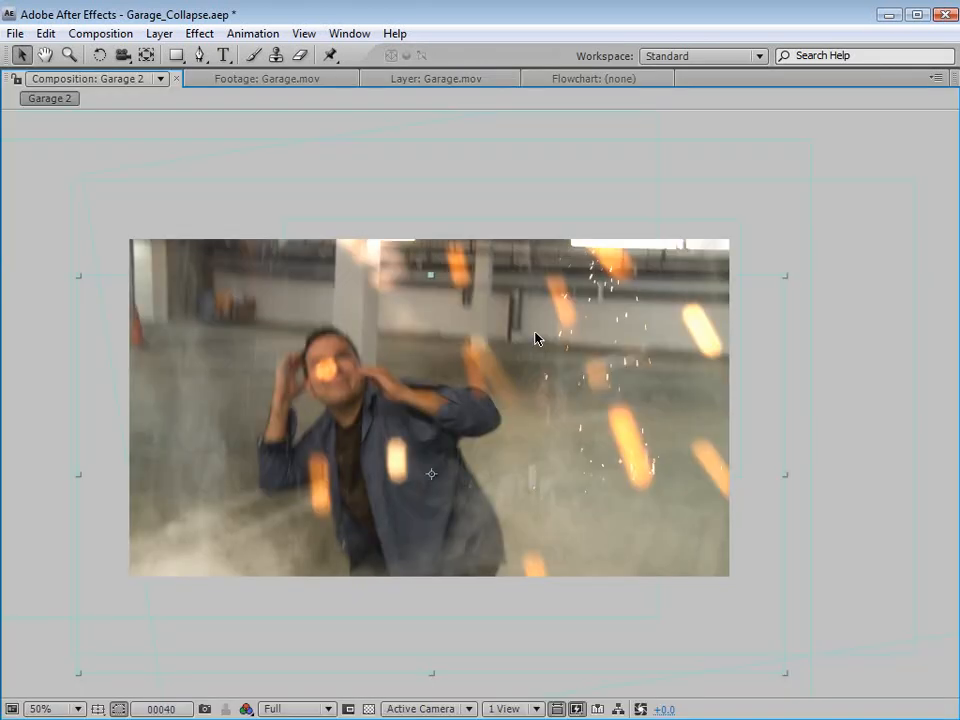
key(Page_Down)
key(Page_Down)
key(Page_Down)
key(Page_Down)
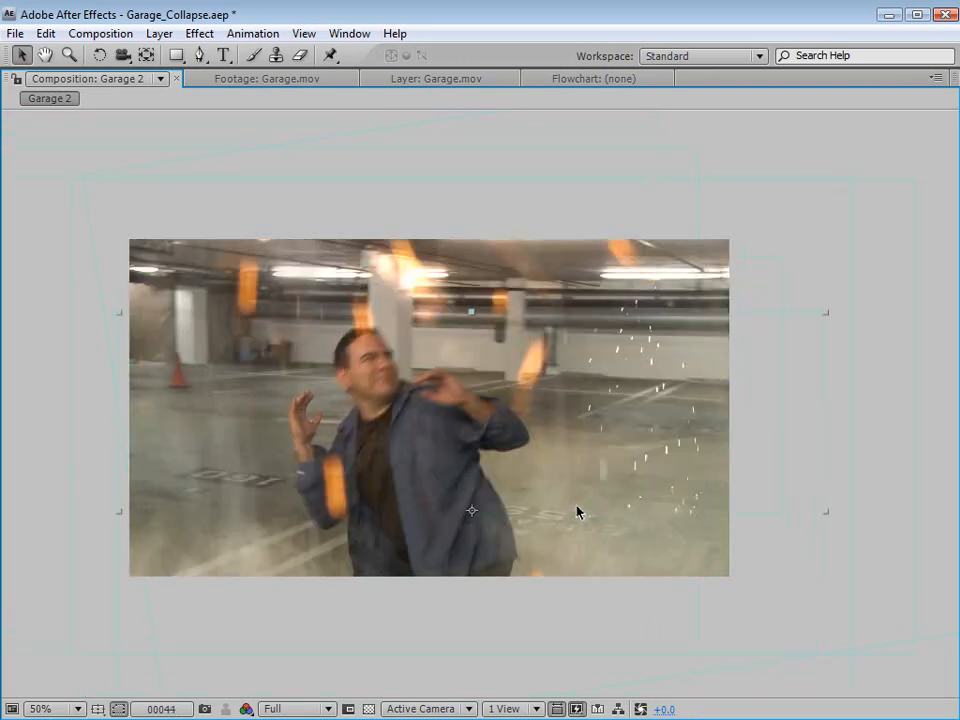
key(grave)
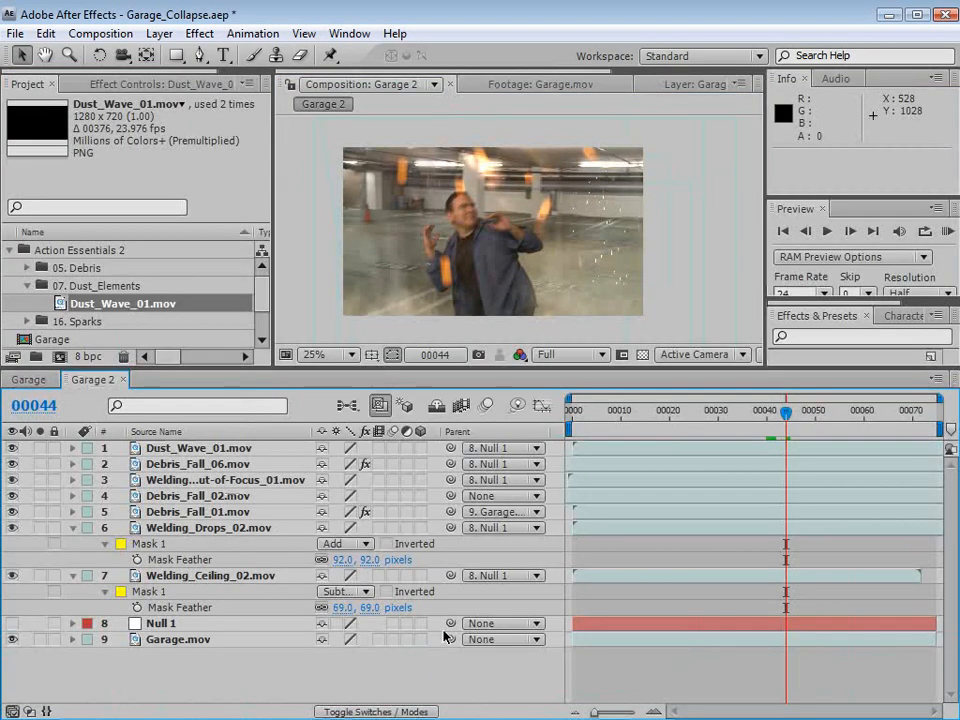
- Enable motion blur on all layers above Garage.mov and for the whole composition, and check the result at frame 33
drag(393, 448, 393, 576)
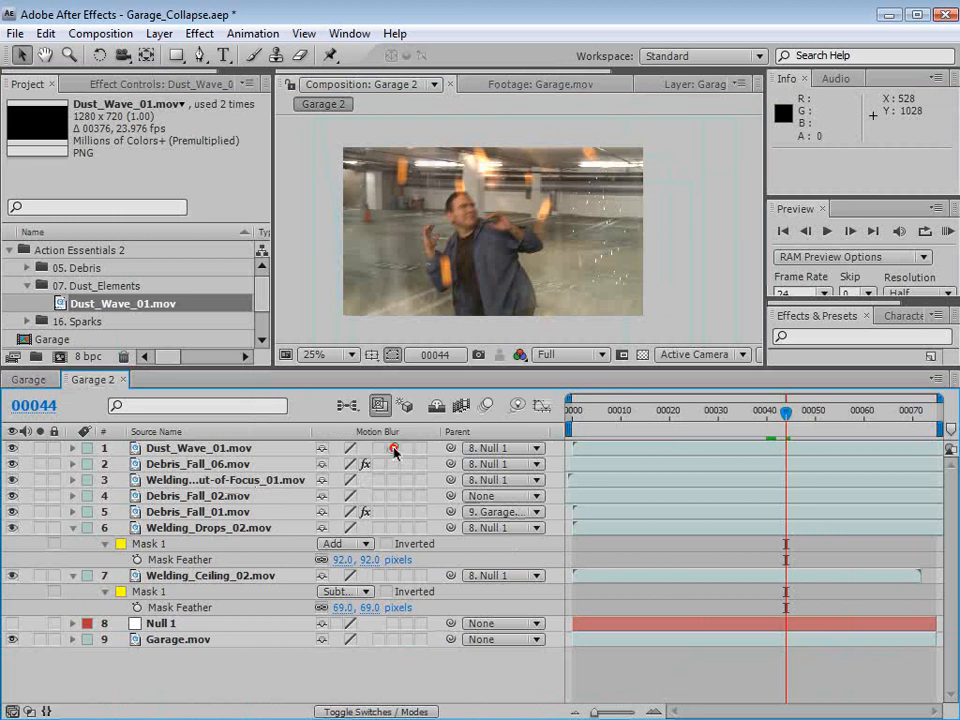
click(486, 407)
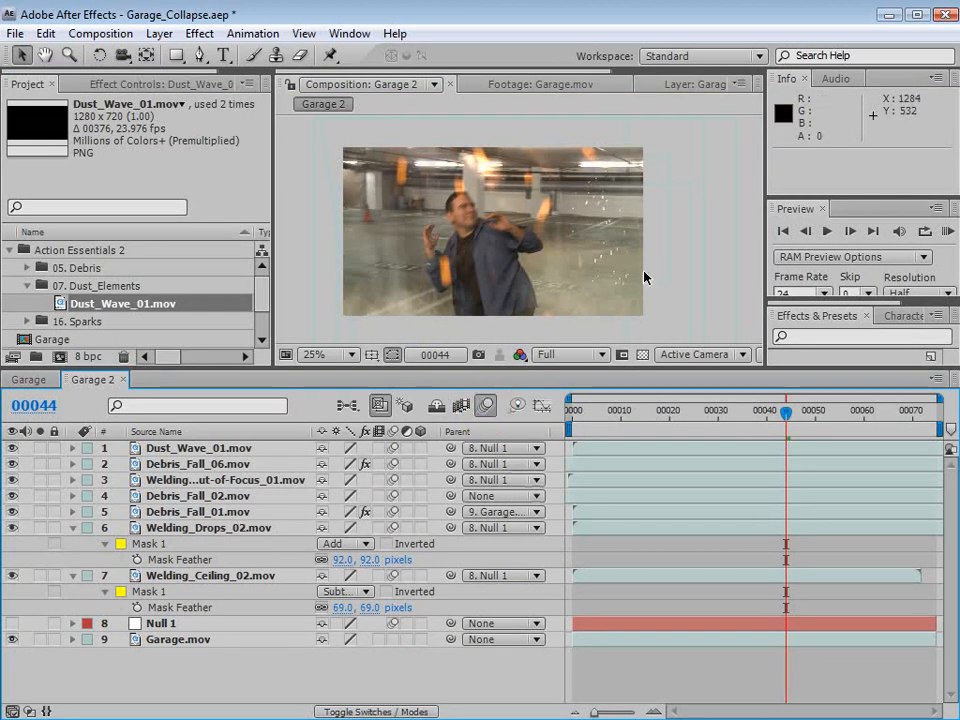
drag(740, 418, 727, 420)
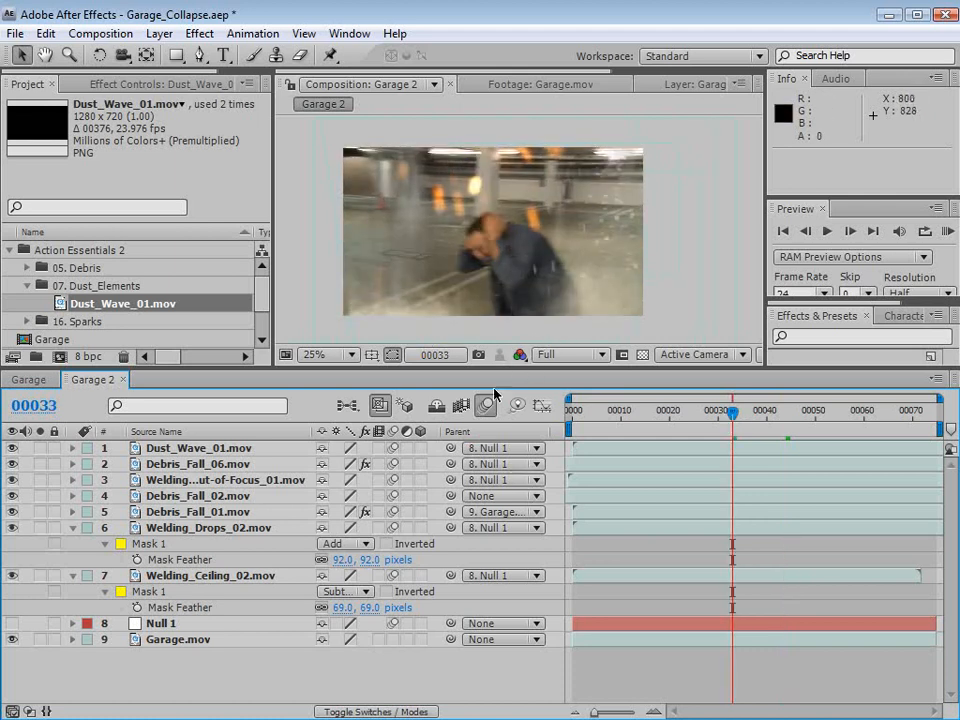
- Turn off motion blur for the whole composition while comparing the falling sparks close up at frame 33
key(period)
drag(679, 221, 561, 208)
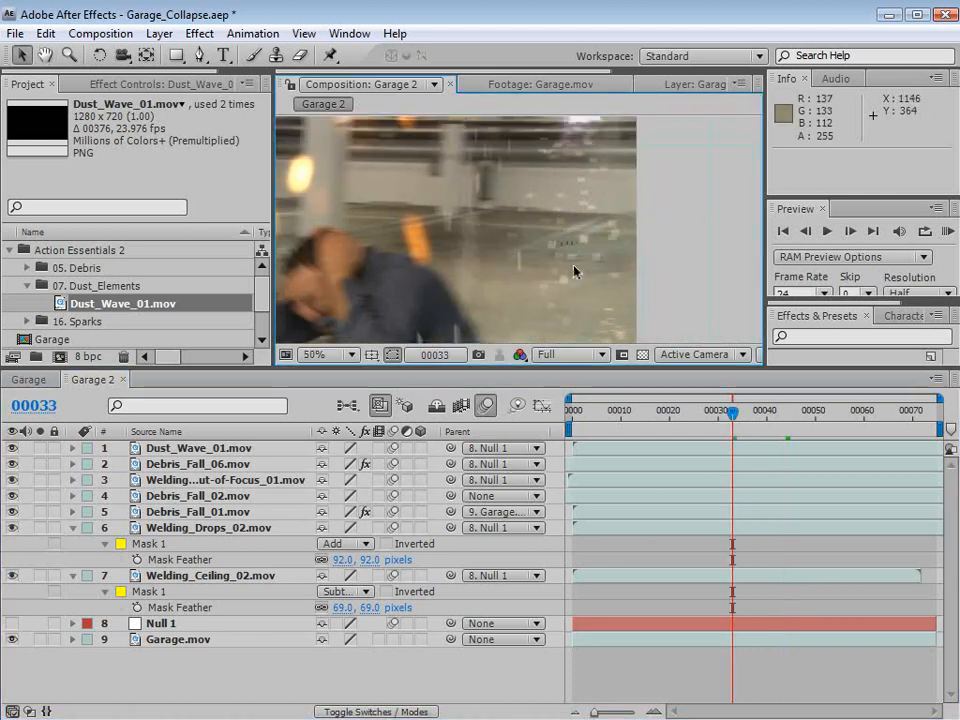
click(486, 405)
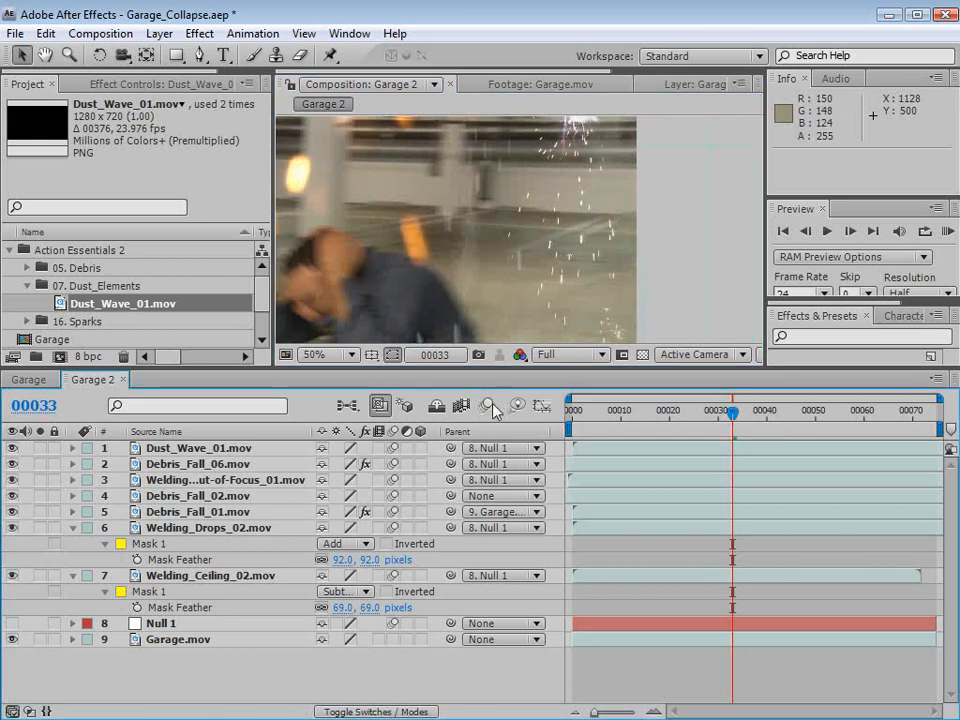
drag(417, 281, 450, 280)
key(comma)
- Give the composition viewer more height, save the project and collapse the 07. Dust_Elements folder
key(v)
drag(514, 367, 509, 435)
key(ctrl+s)
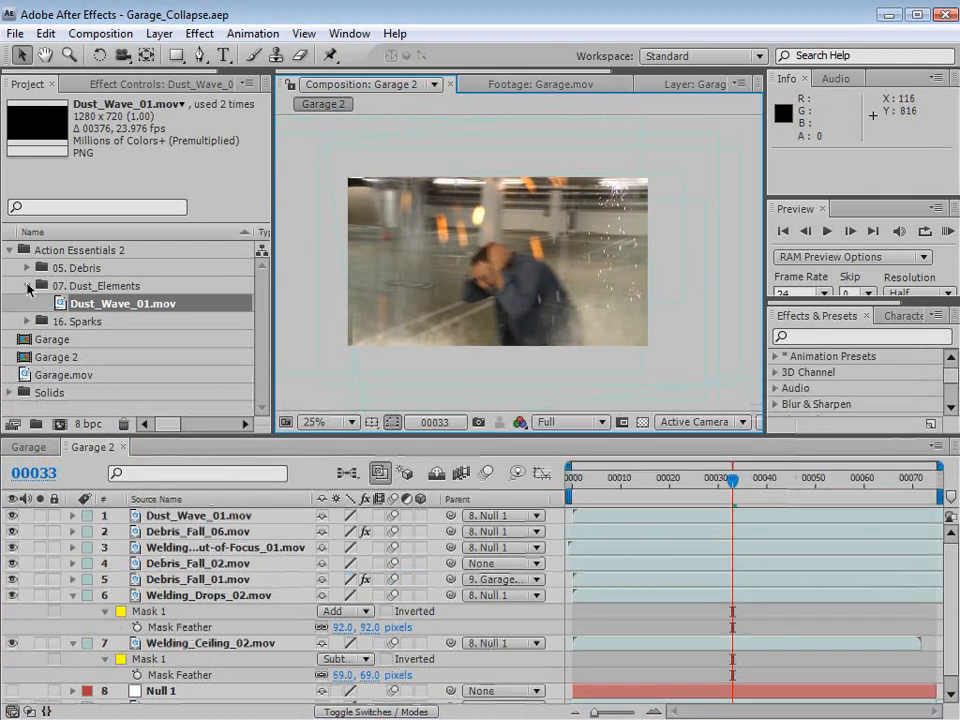
click(28, 285)
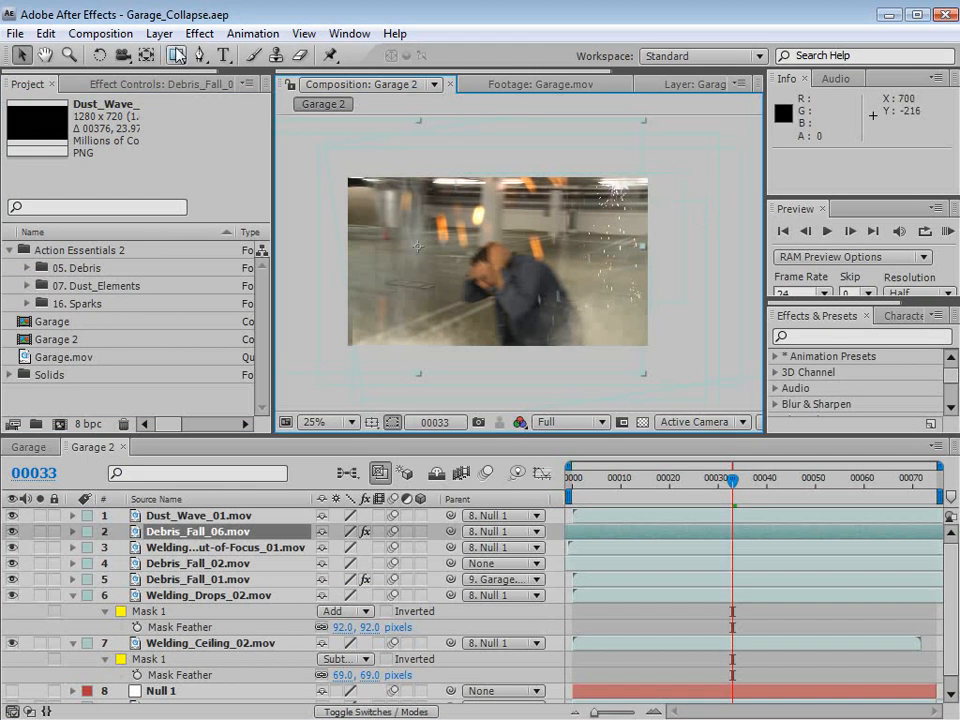
- Add an adjustment layer above all layers in Garage 2 and apply the Curves effect to it
click(159, 33)
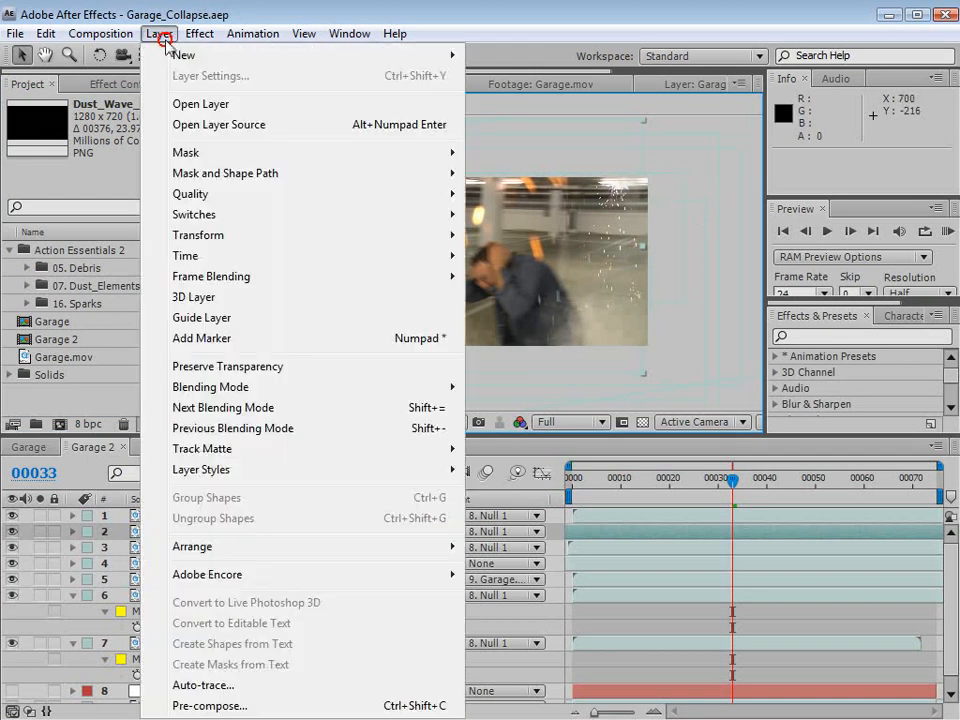
mouse_move(190, 54)
click(516, 179)
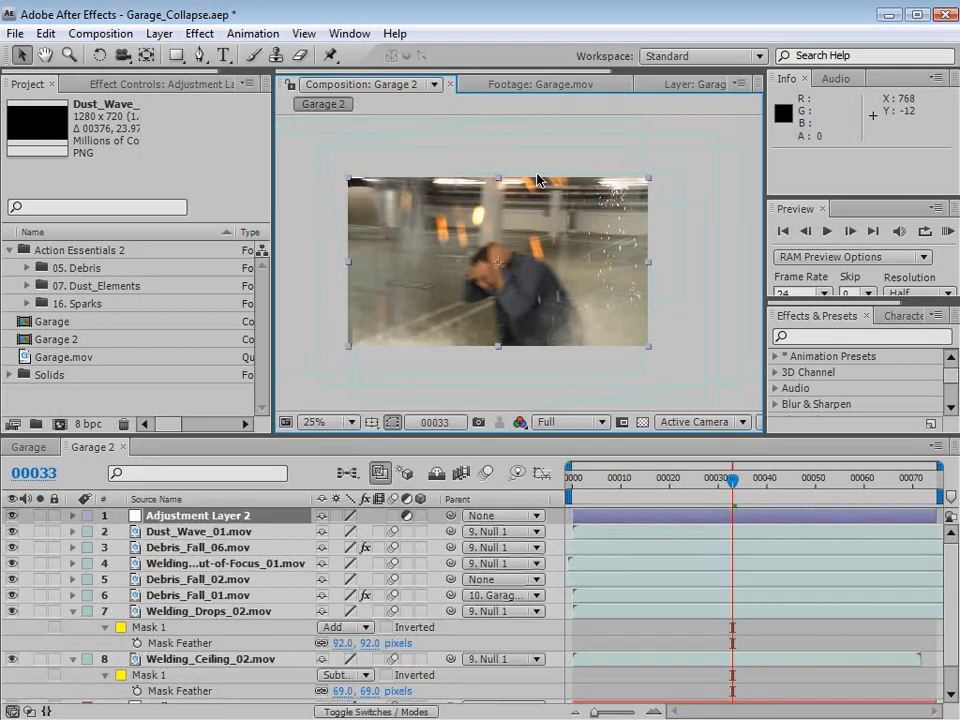
click(199, 33)
mouse_move(274, 207)
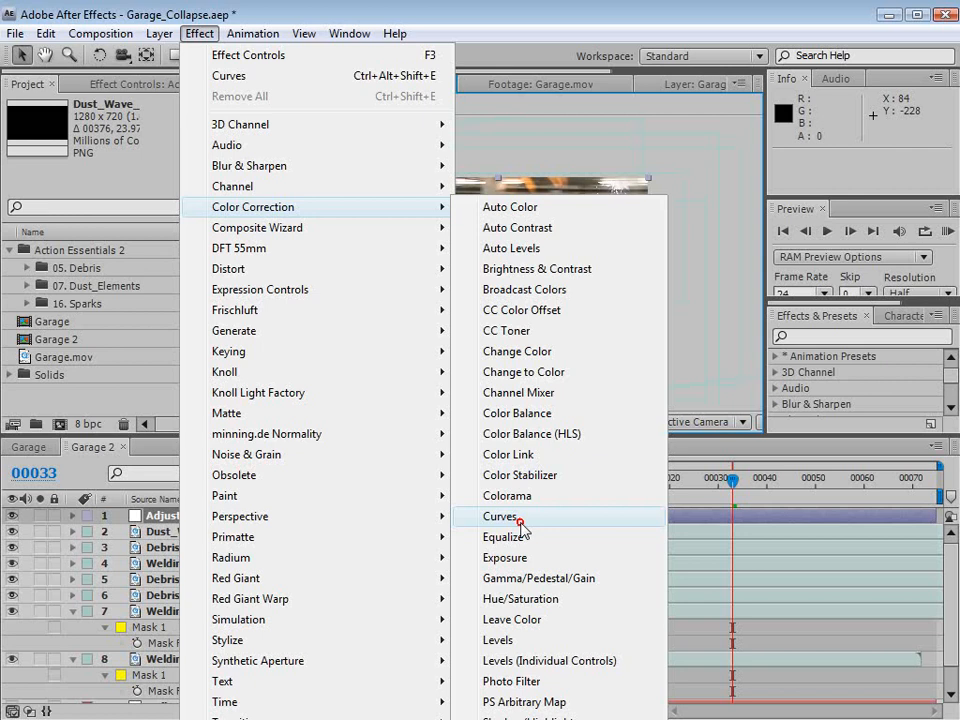
click(500, 516)
- Add a Tint effect at 23% to the adjustment layer and pull its RGB curve down in the shadows
click(199, 33)
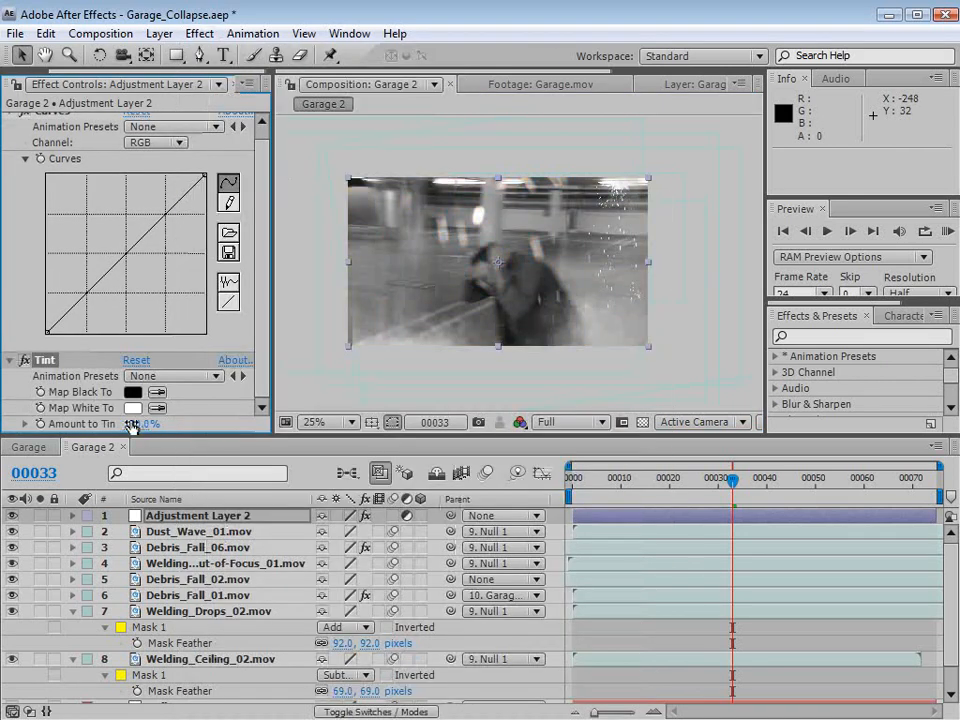
drag(132, 424, 18, 430)
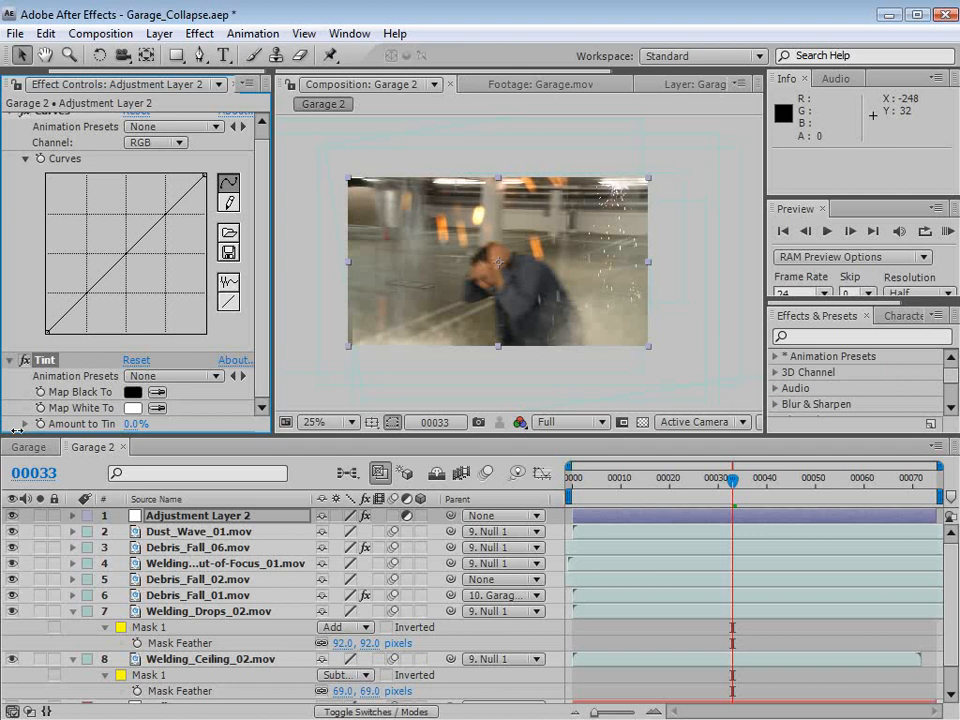
mouse_move(92, 286)
mouse_down()
mouse_move(74, 321)
mouse_move(96, 283)
mouse_move(100, 291)
mouse_up()
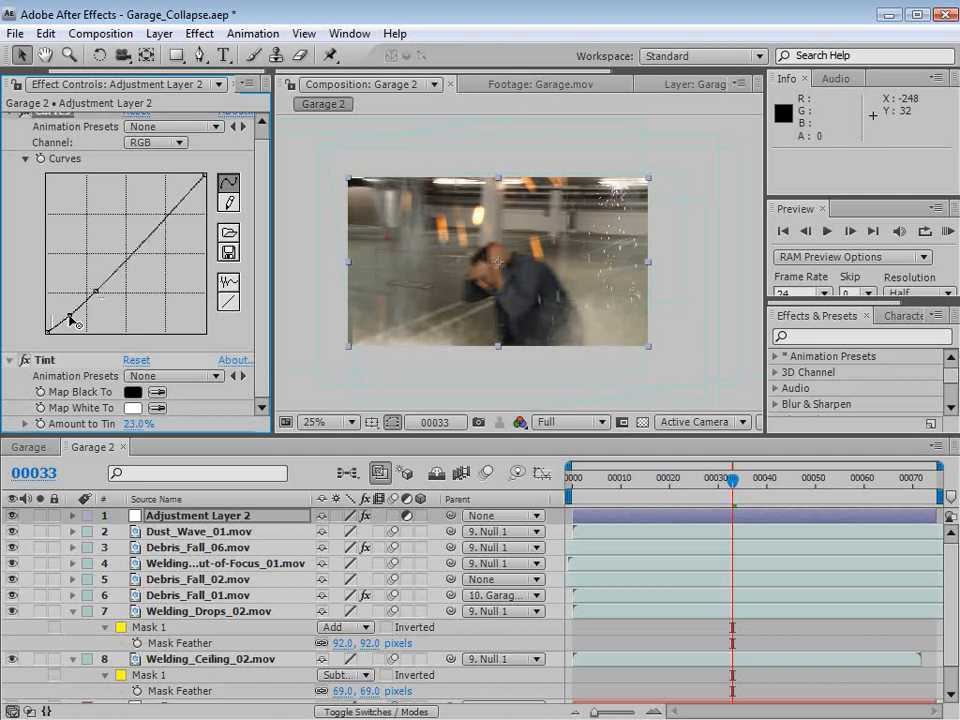
- Examine the colour-graded composite at frame 21 in the maximized composition viewer
mouse_move(669, 495)
mouse_down()
mouse_move(648, 495)
mouse_move(673, 495)
mouse_up()
scroll(563, 370, up, 1)
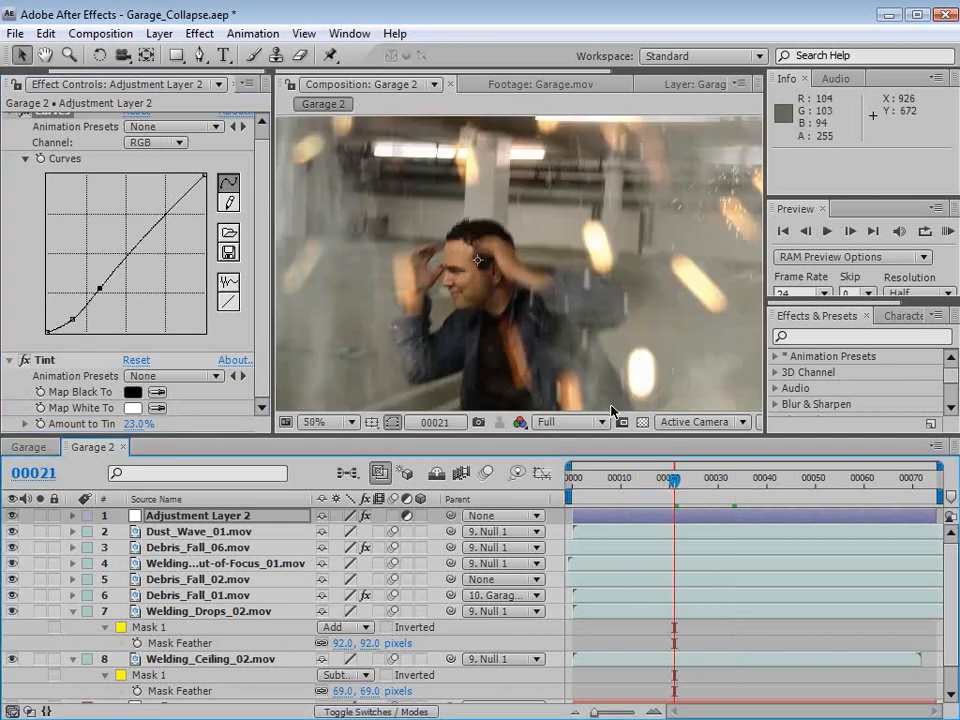
key(grave)
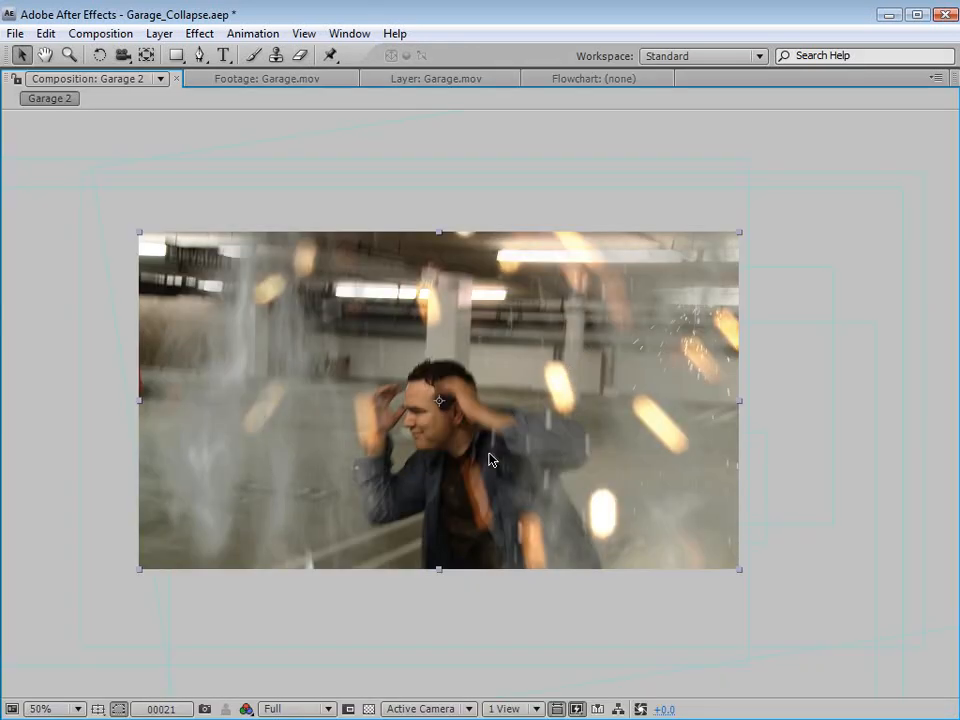
key(period)
key(comma)
key(space)
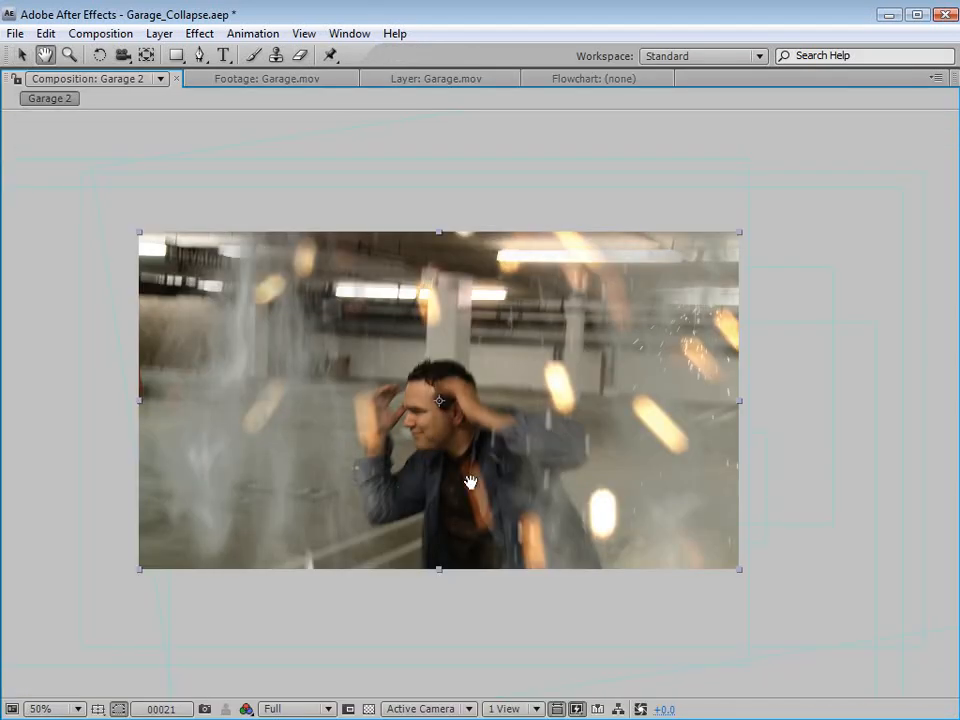
drag(470, 482, 477, 455)
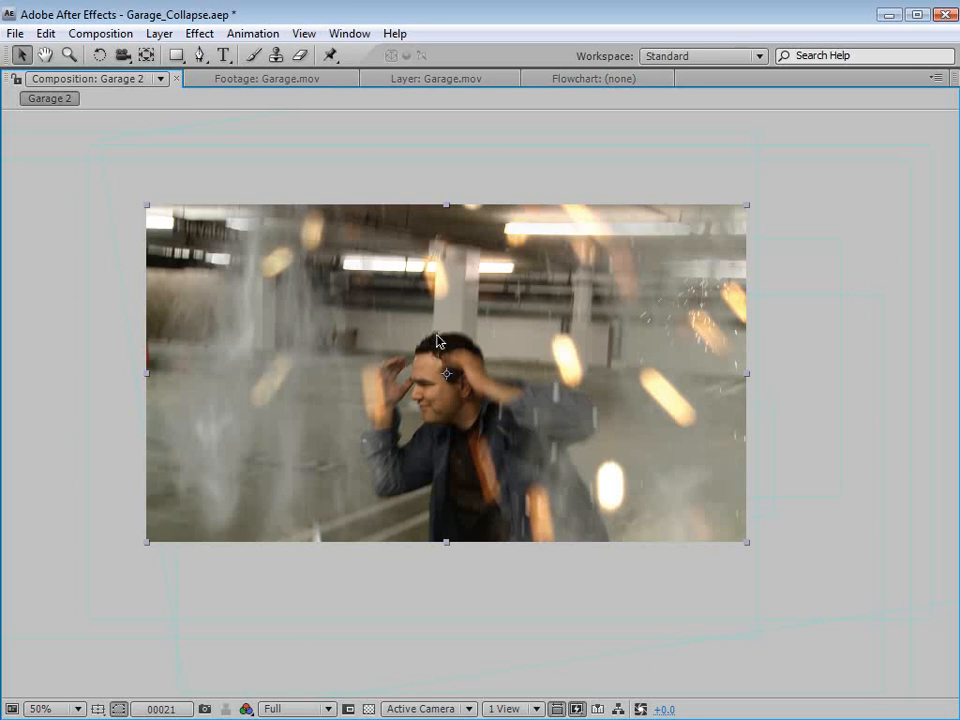
- Save the project and restore the normal panel layout with the project's footage list showing
key(ctrl+s)
key(grave)
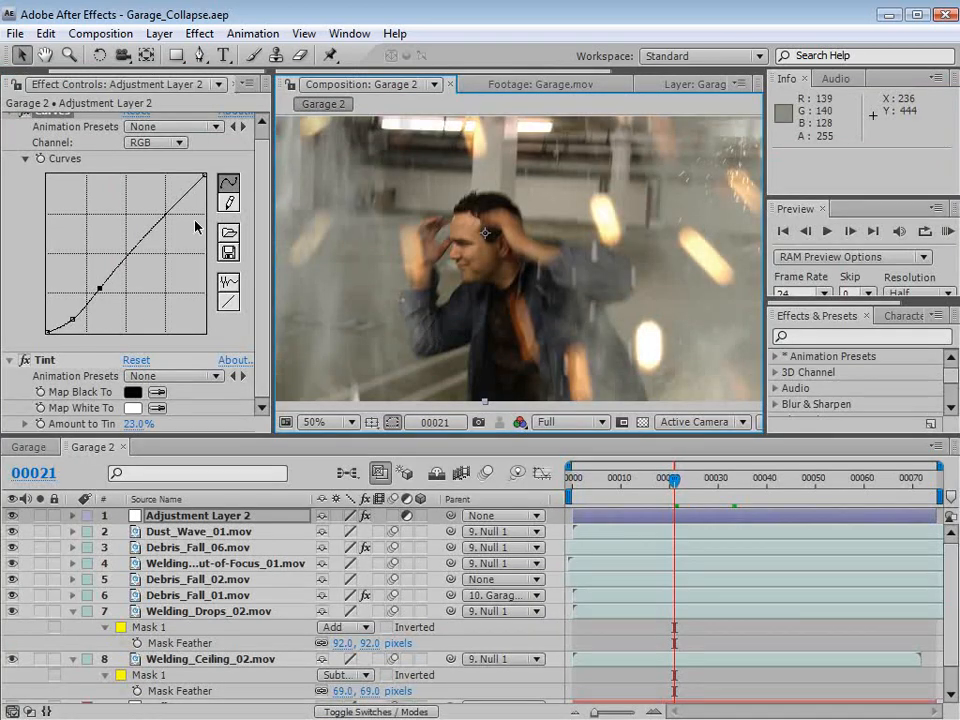
scroll(93, 84, up, 1)
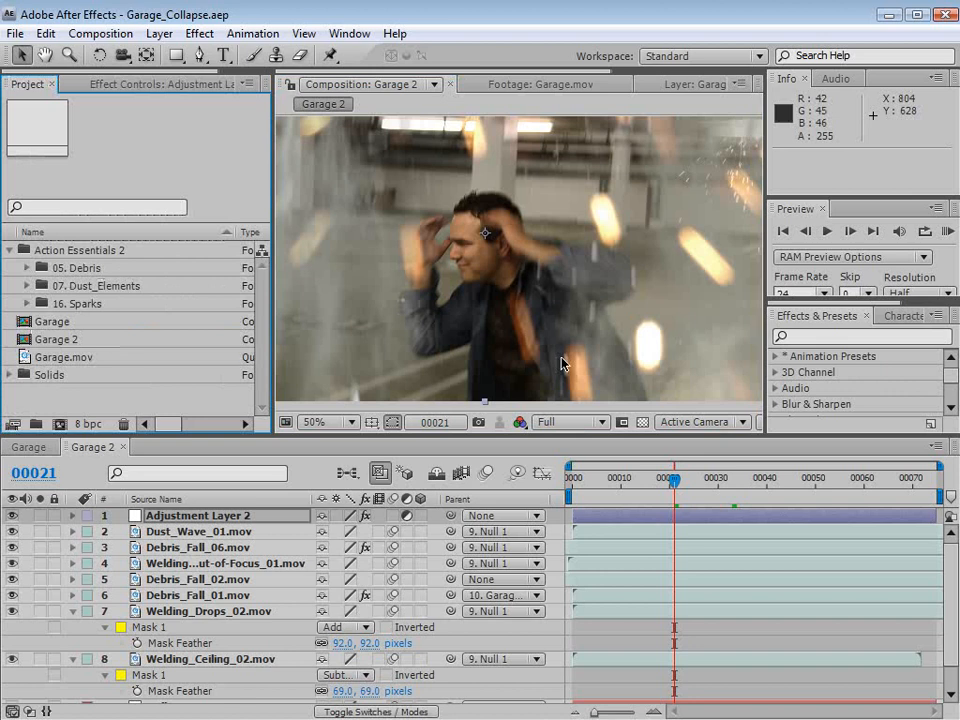